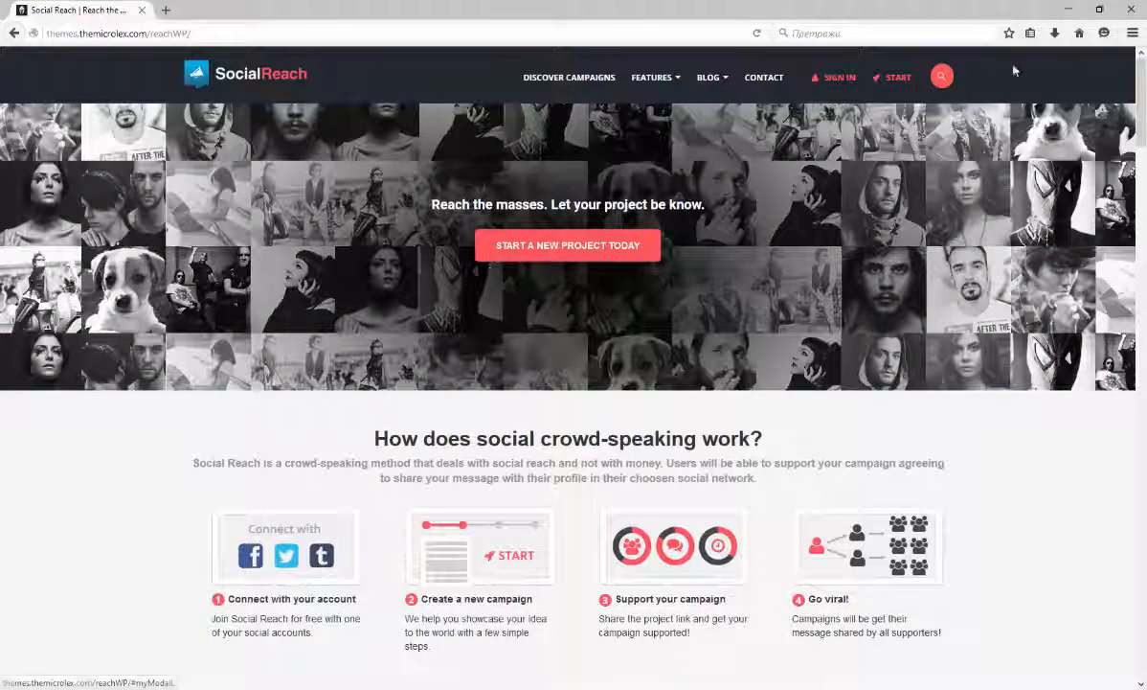
Switch to the WordPress dashboard and open the Facebook section of the theme's Social Settings in Theme Options.
left_click(1070, 10)
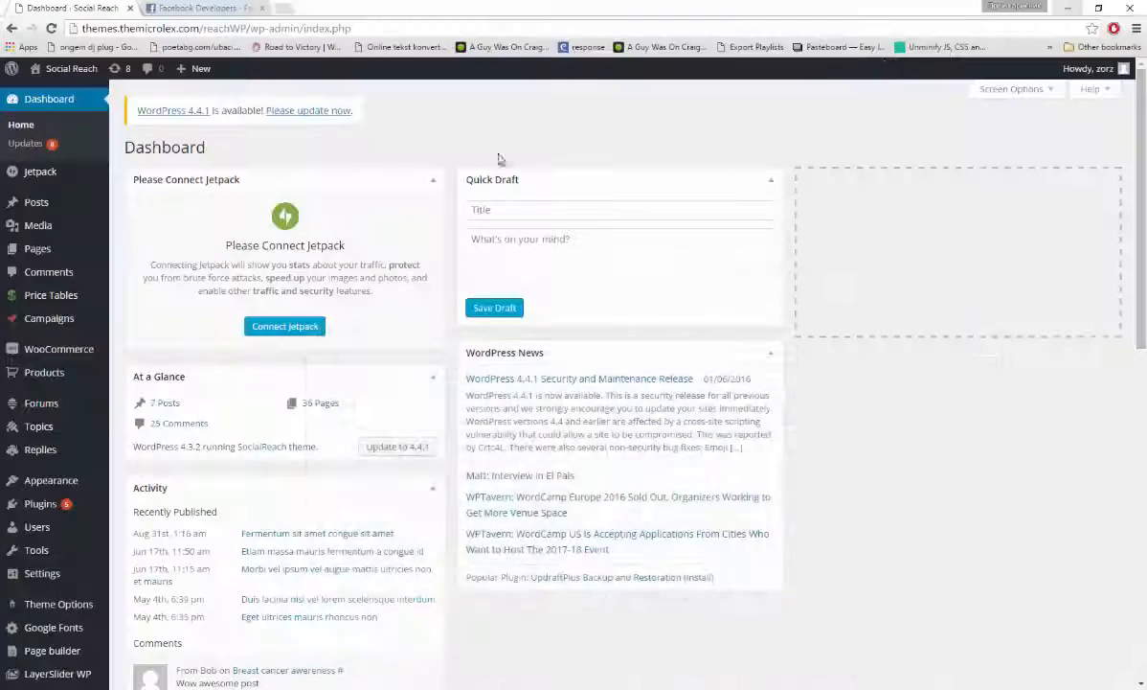
left_click(56, 610)
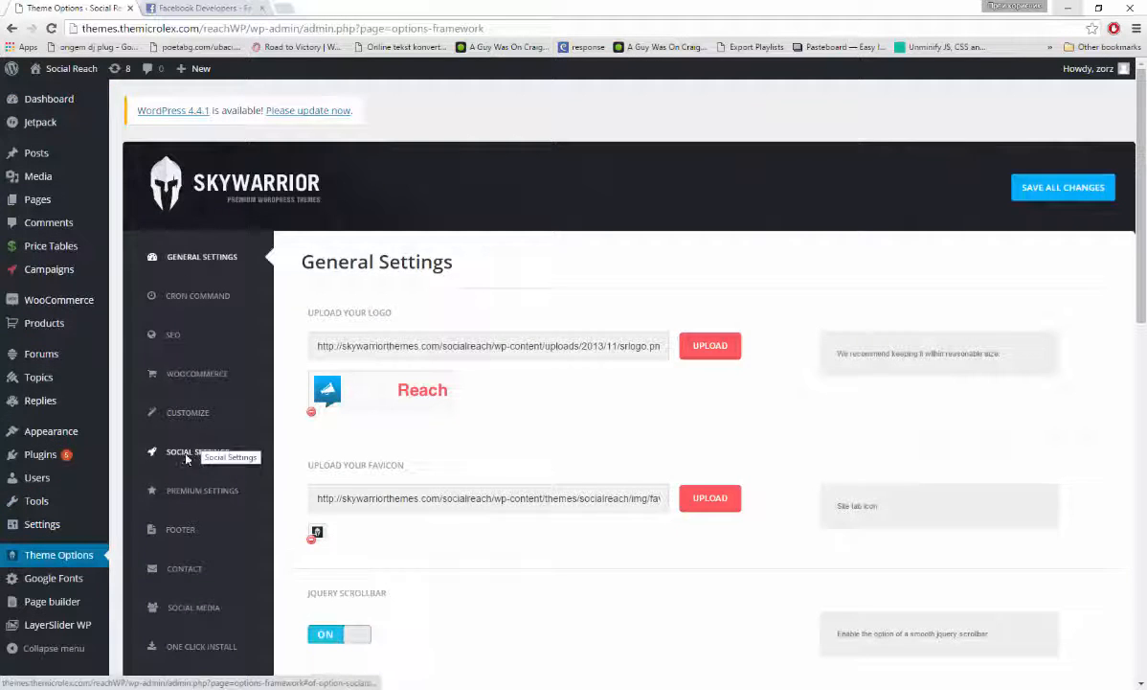
left_click(186, 458)
scroll(397, 373, "down", 5)
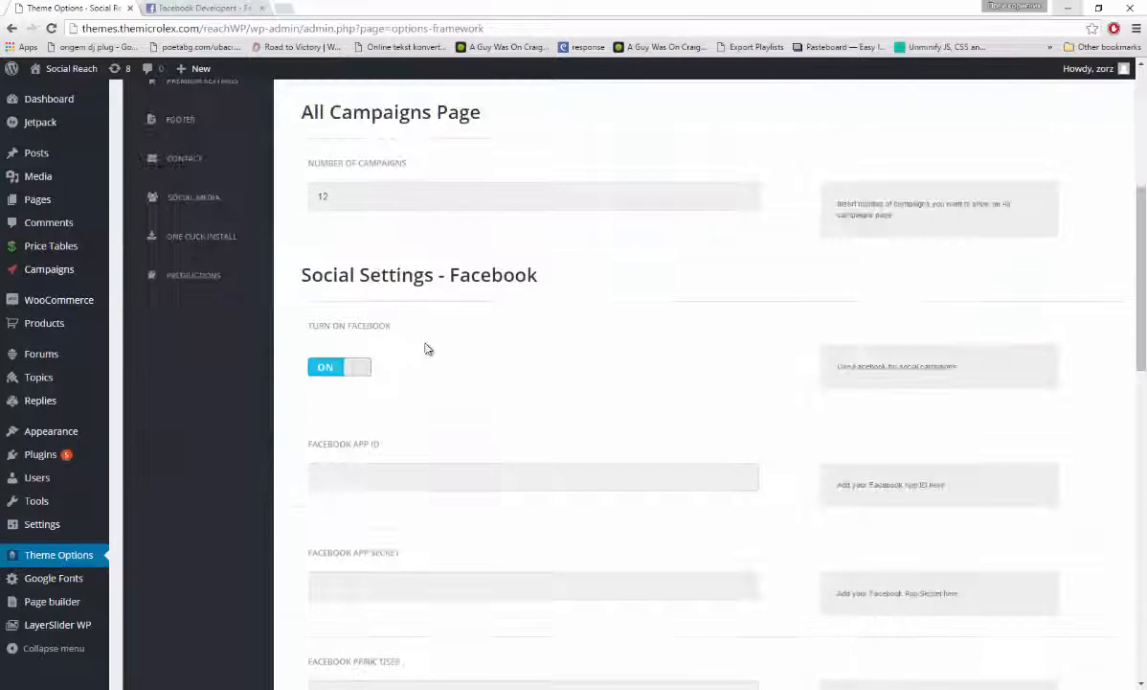
scroll(426, 326, "down", 2)
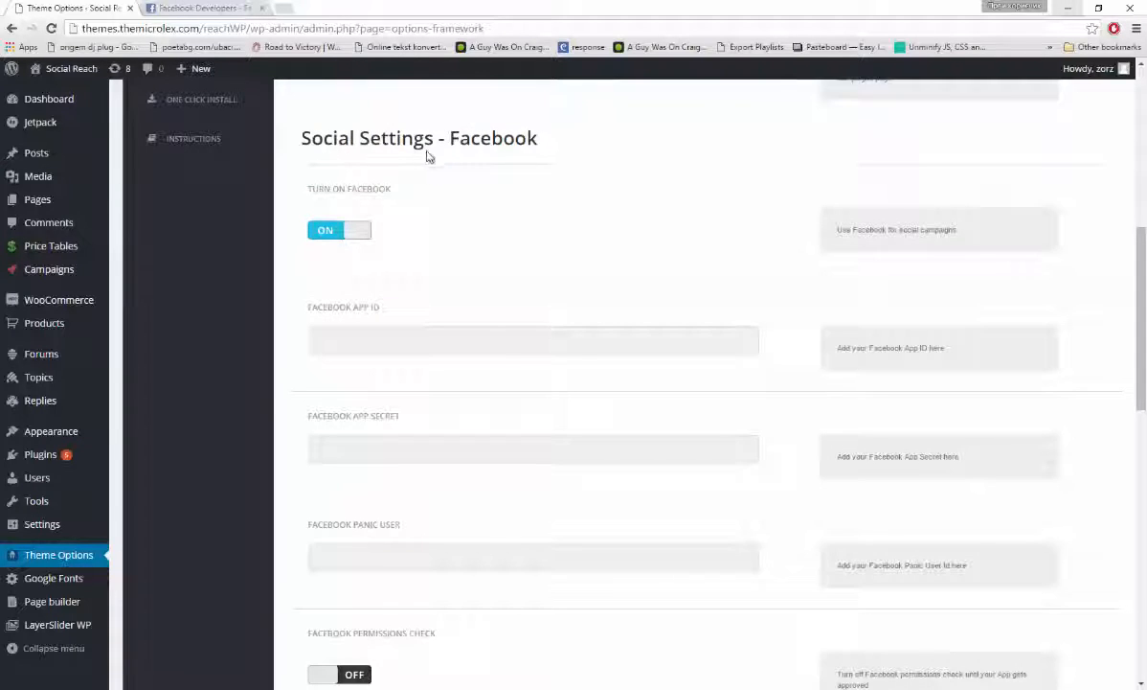
scroll(468, 297, "down", 1)
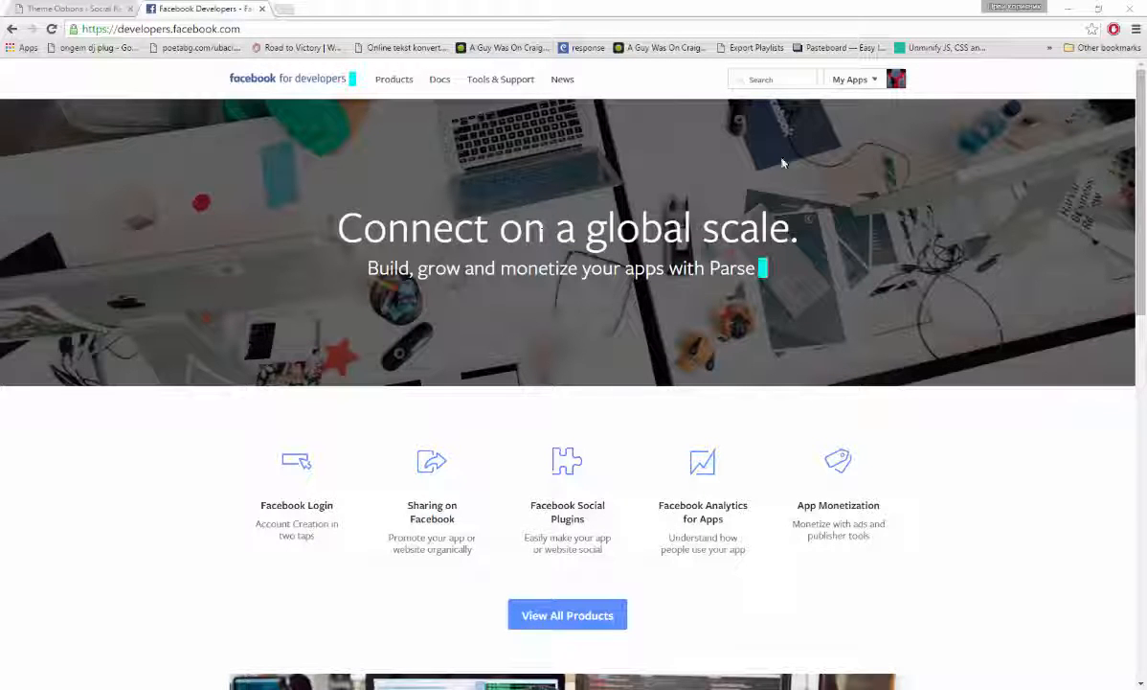
Switch to Facebook for Developers and start a new Website app named tutorialapp.
left_click(855, 82)
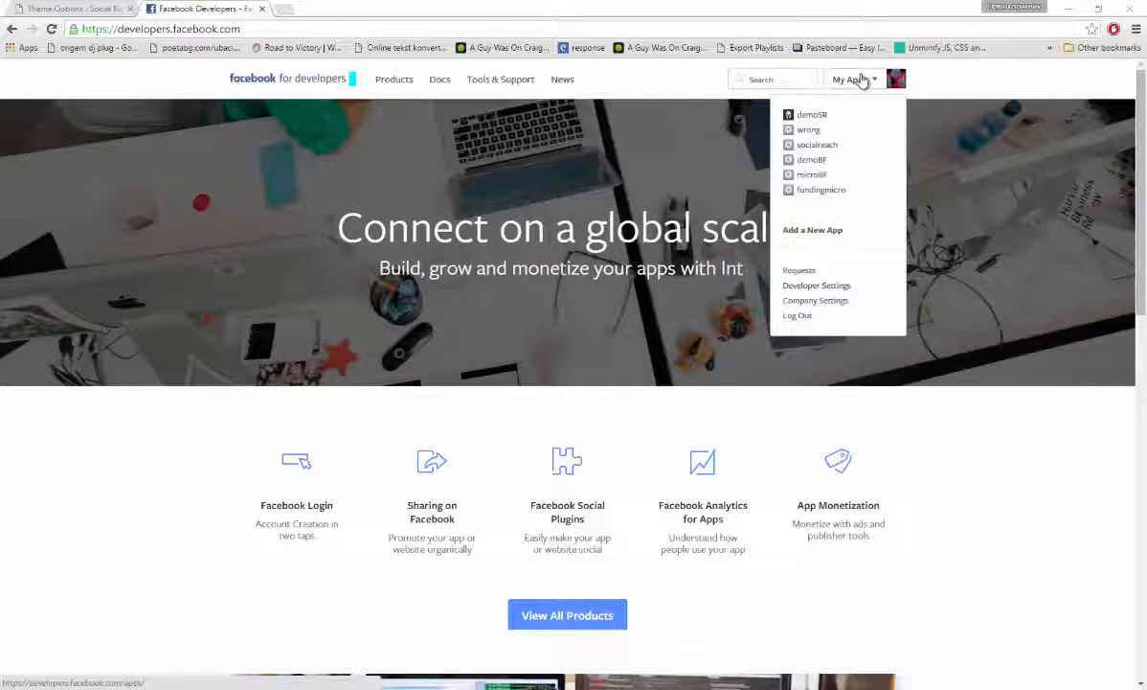
left_click(807, 232)
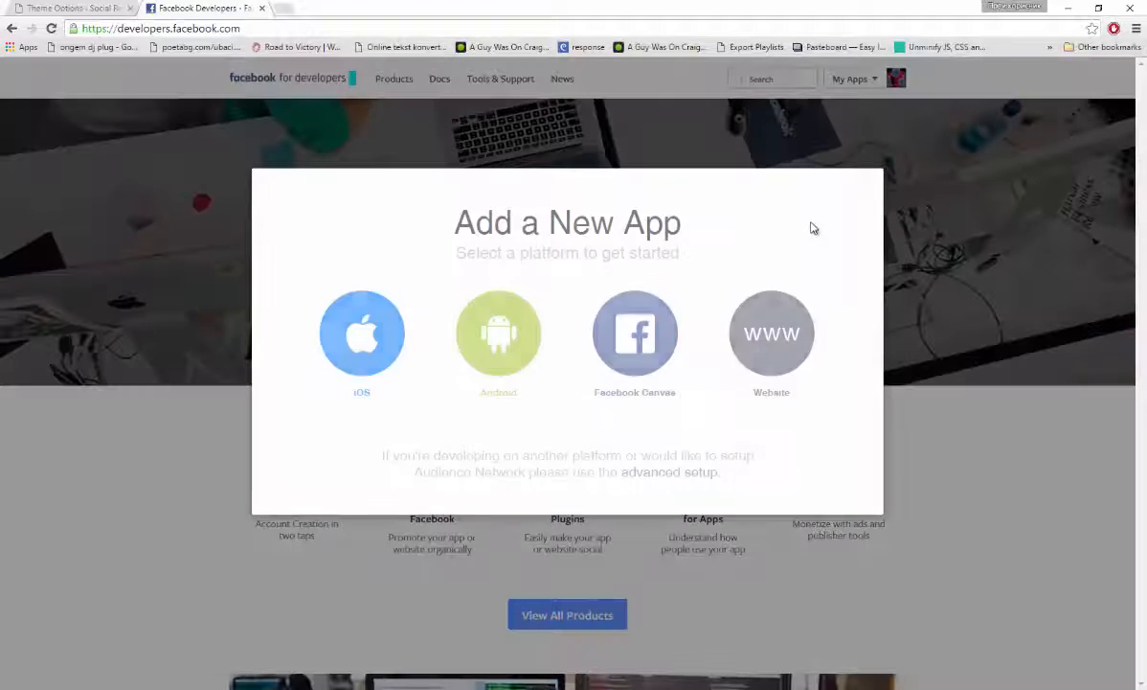
left_click(771, 346)
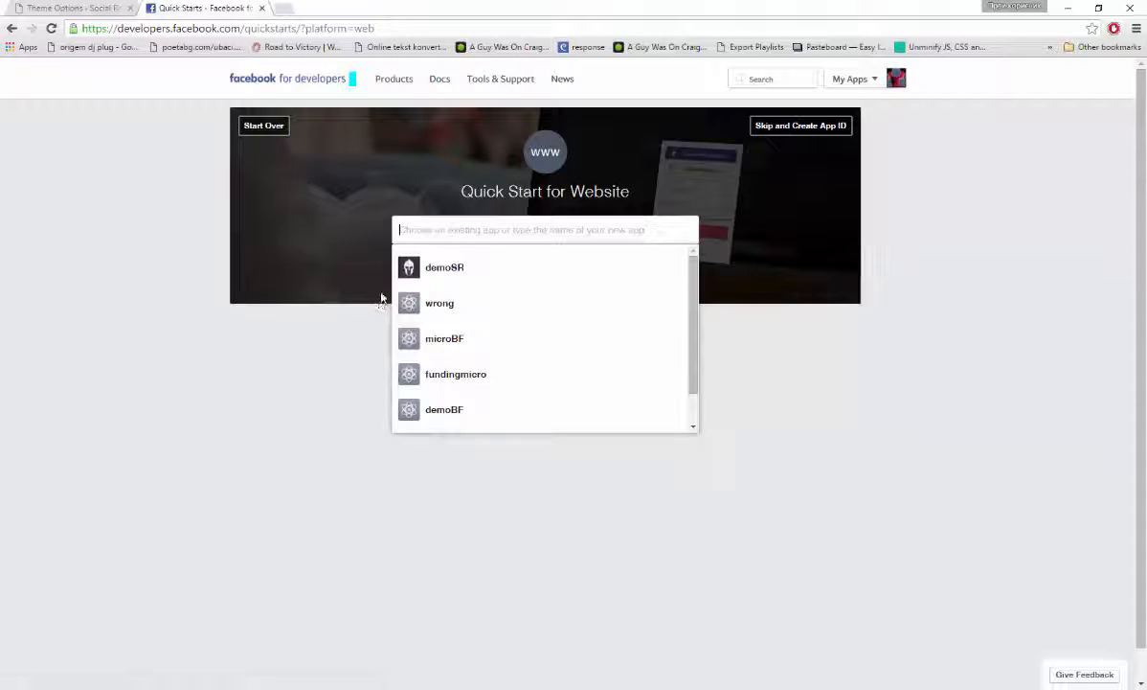
type("tutorialapp")
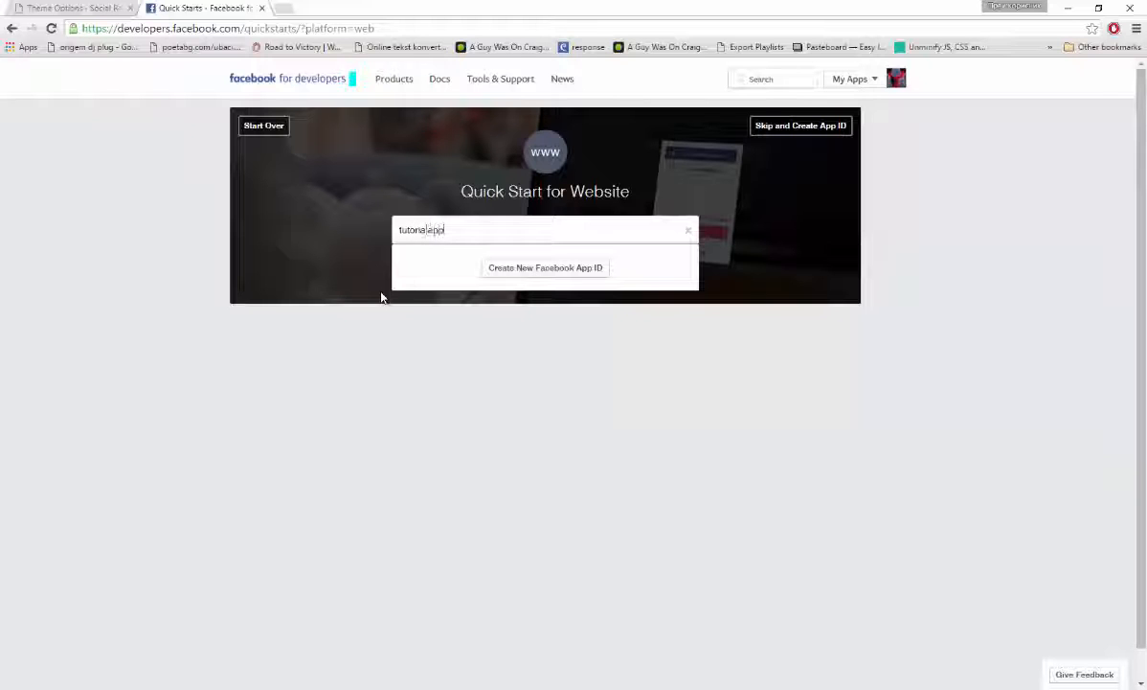
Create a new Facebook App ID for the app in the Business category, leaving the test version option off.
left_click(529, 270)
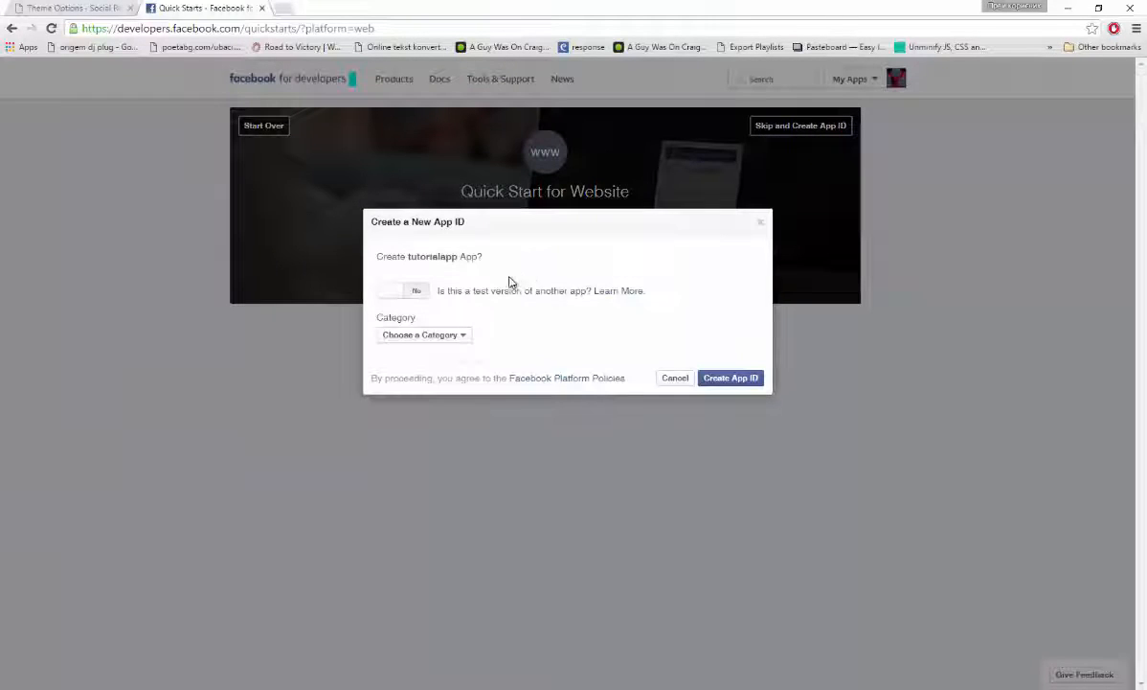
left_click(440, 338)
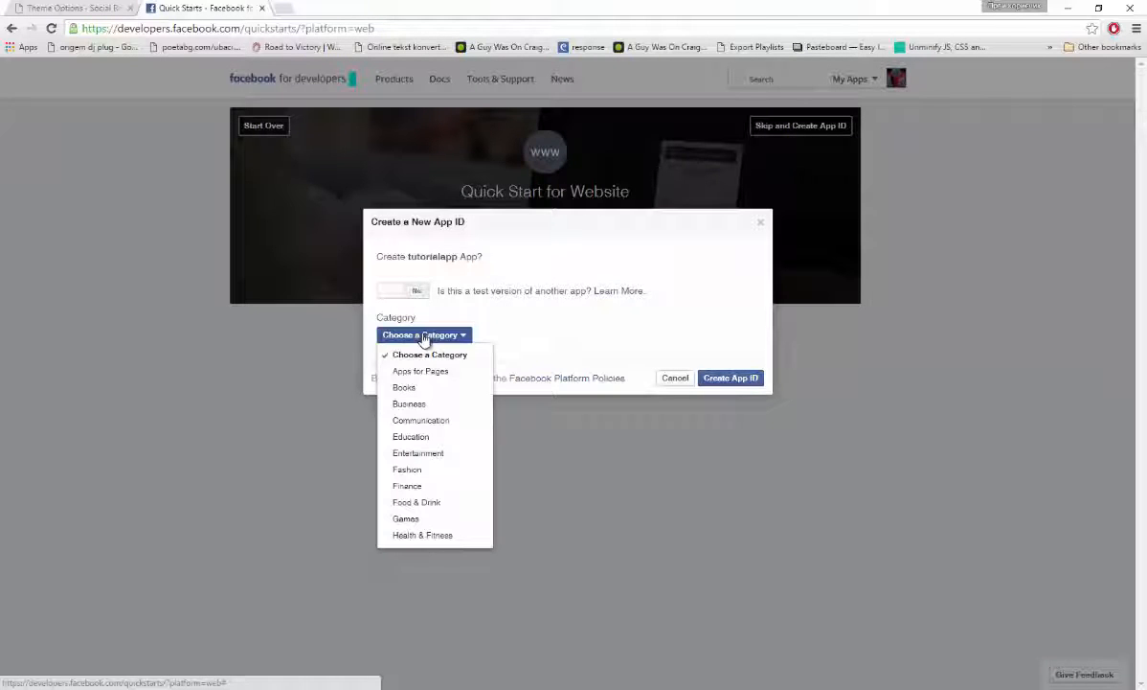
left_click(412, 403)
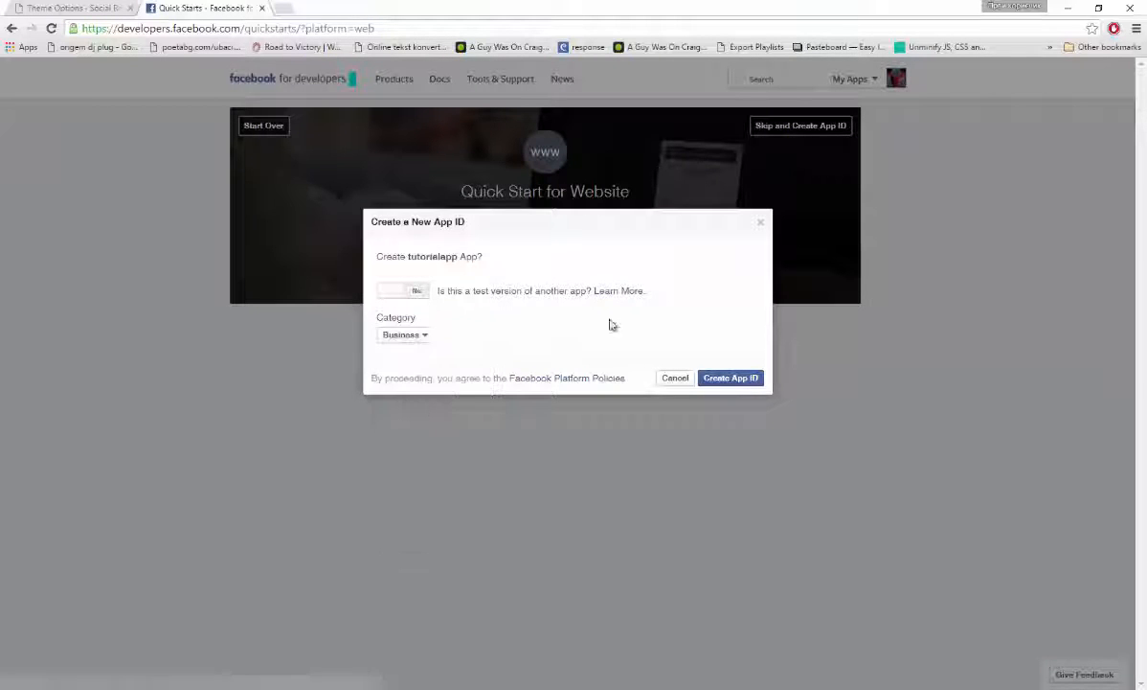
left_click(729, 381)
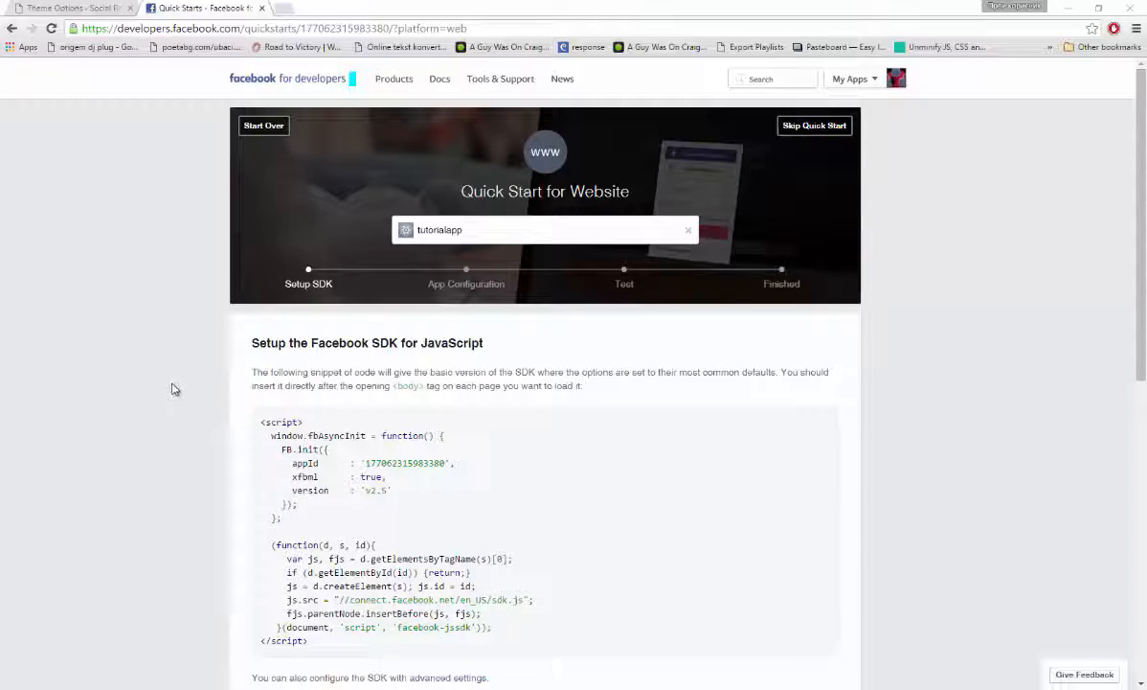
scroll(173, 388, "down", 5)
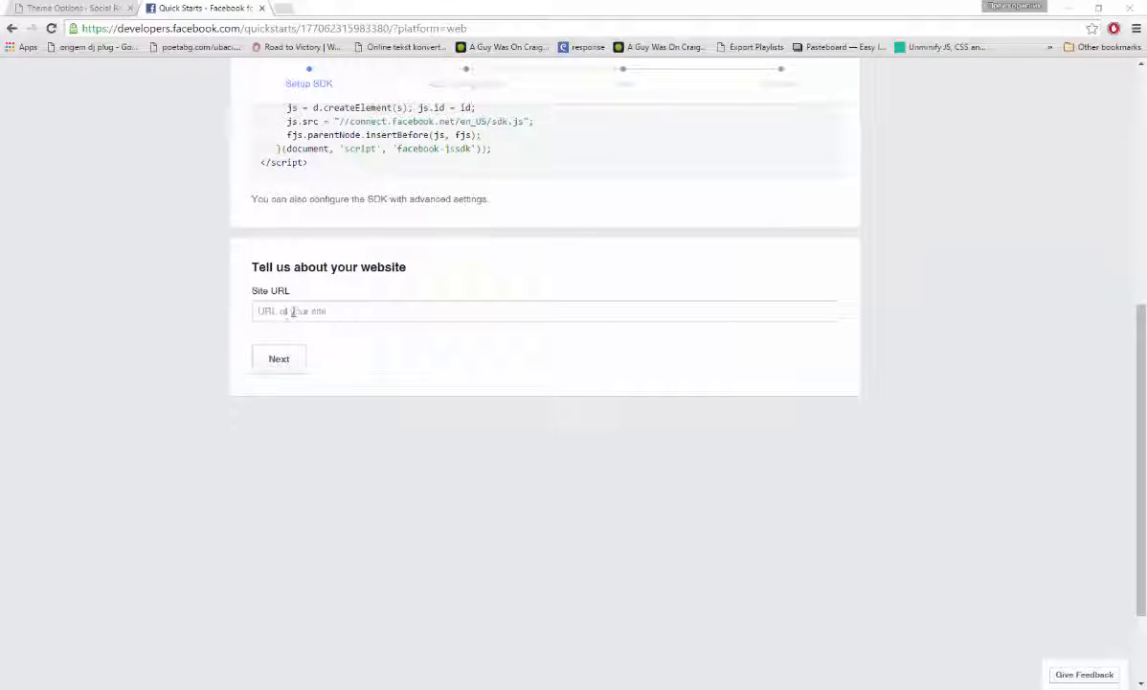
left_click(81, 9)
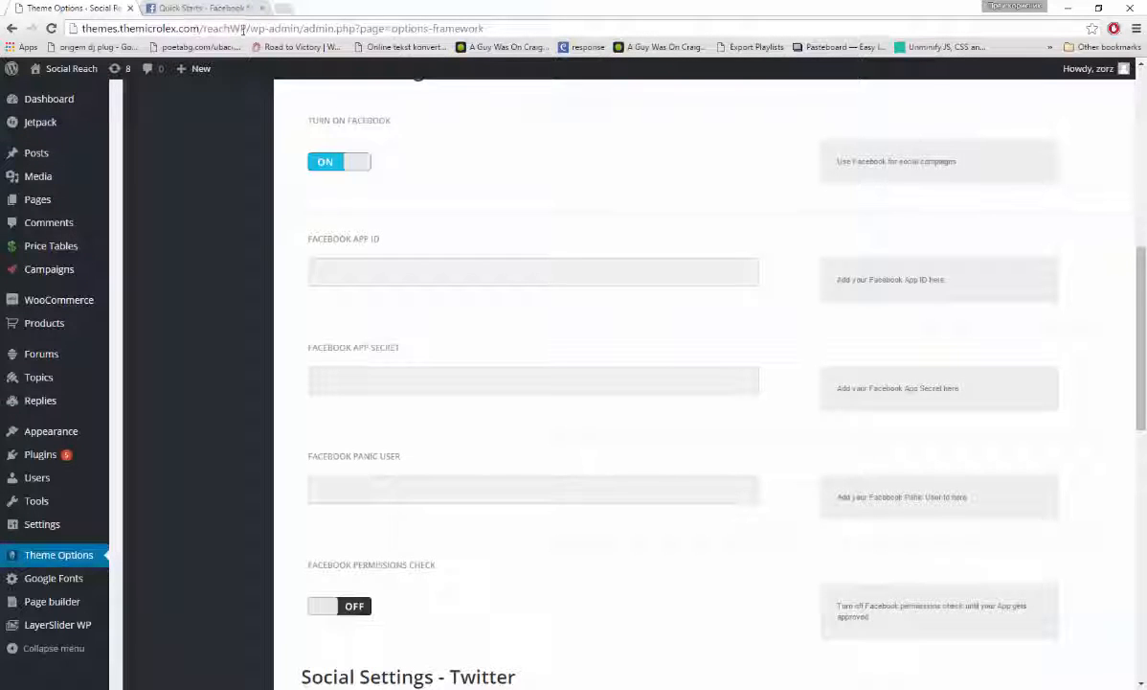
left_click_drag(247, 28, 71, 28)
key("ctrl+c")
left_click(202, 10)
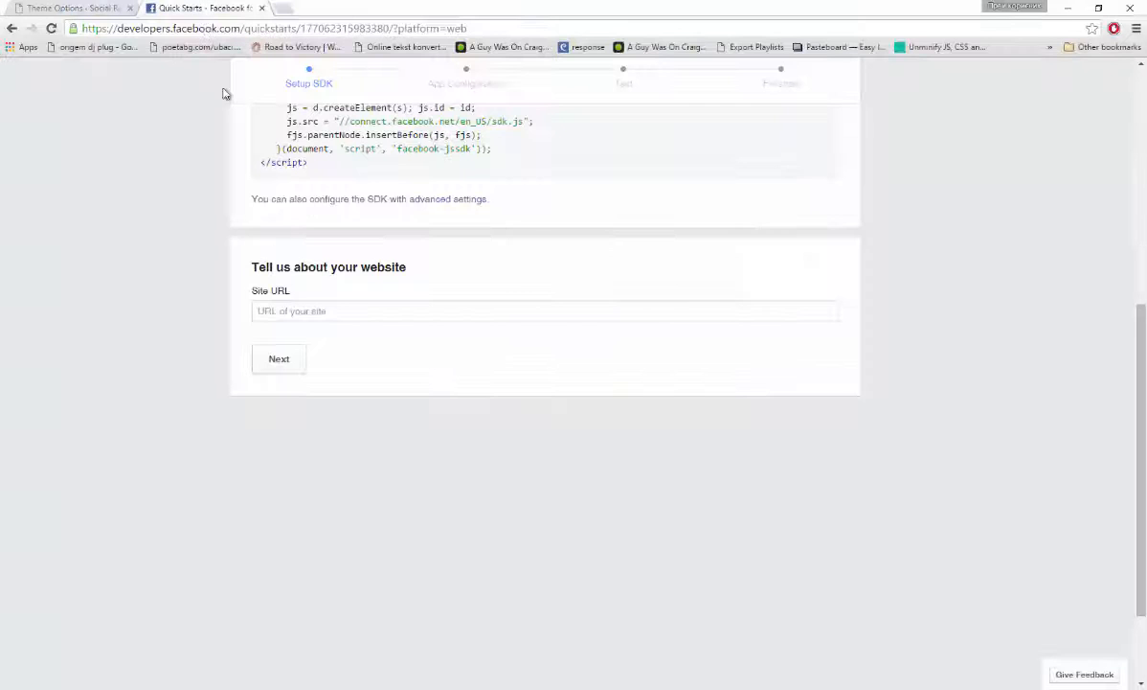
left_click(324, 309)
key("ctrl+v")
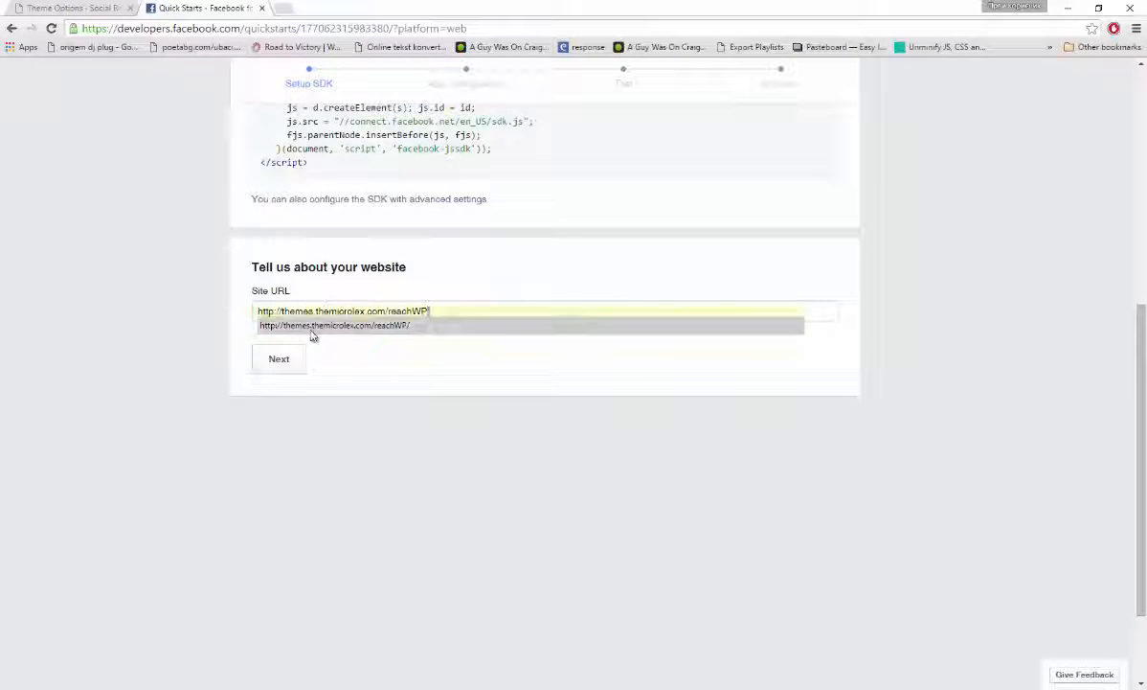
left_click(279, 359)
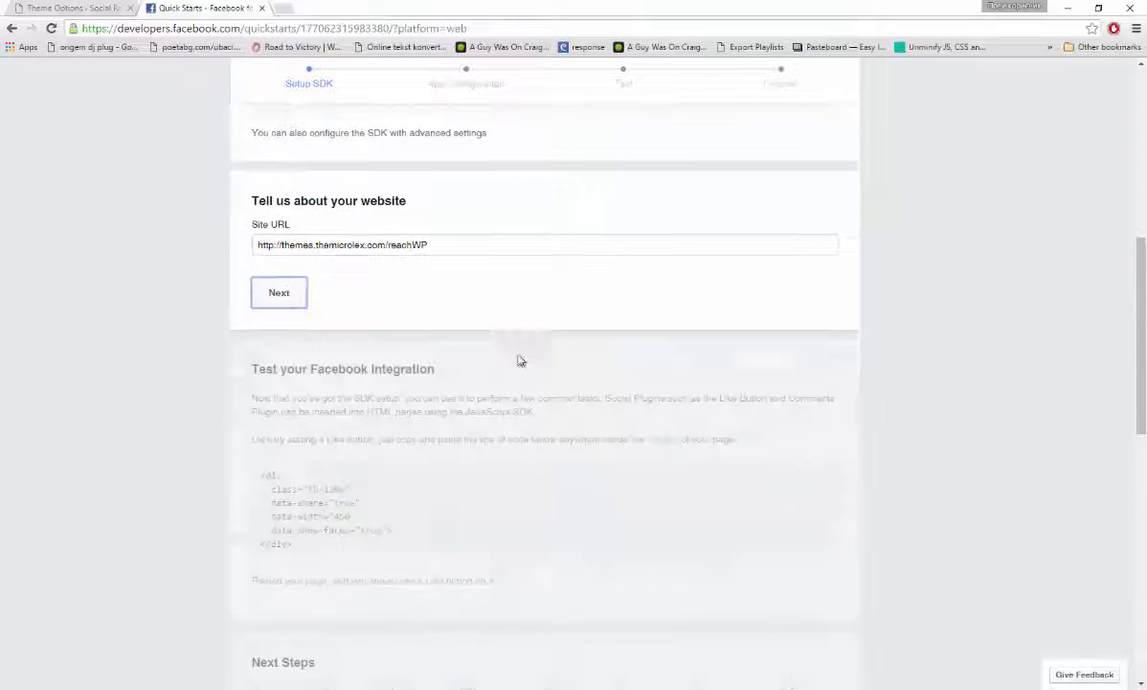
Skip the rest of the website quick start to reach the tutorialapp dashboard.
scroll(513, 361, "down", 3)
scroll(532, 360, "up", 10)
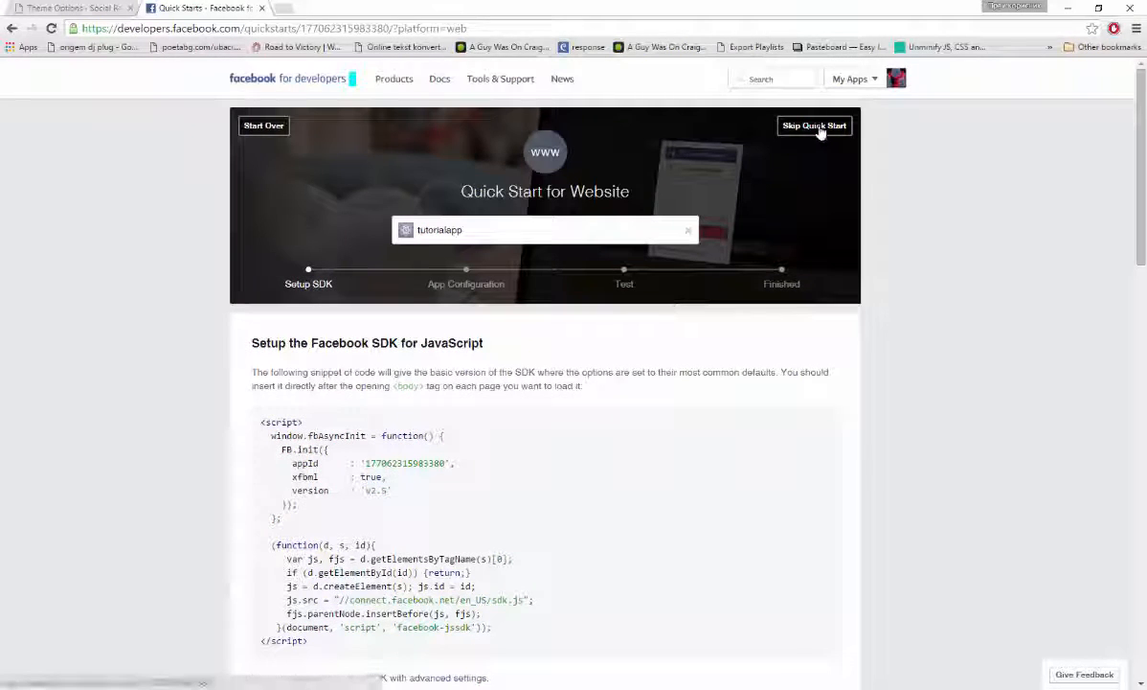
left_click(812, 126)
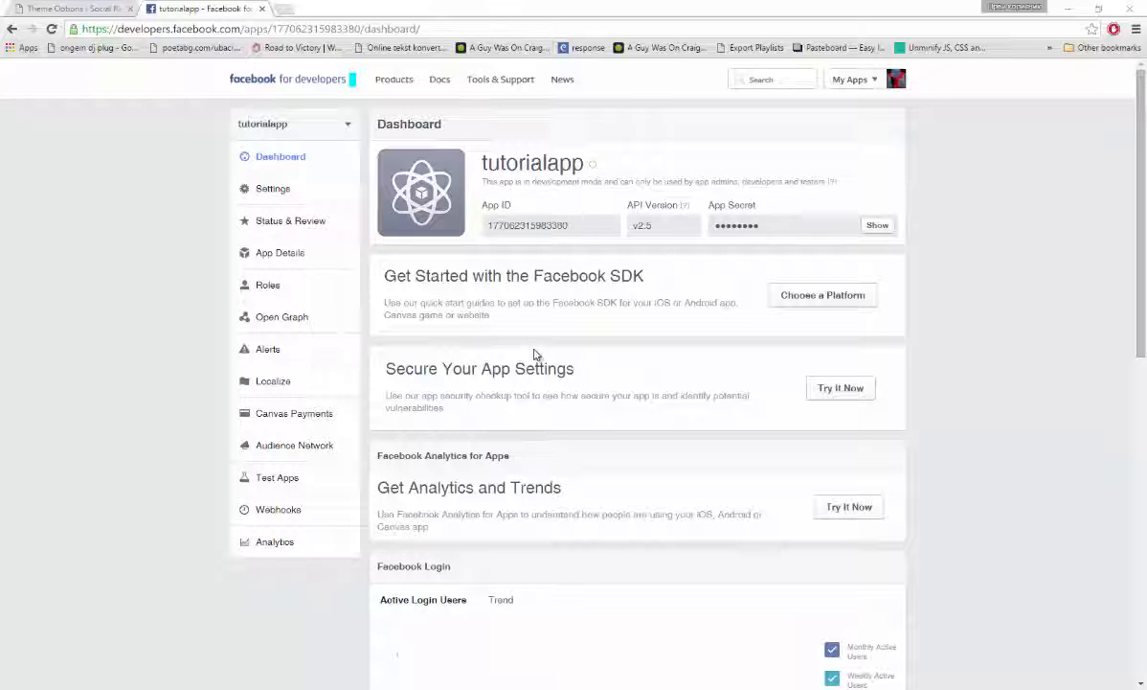
Copy the App ID from the tutorialapp dashboard into the theme's Facebook App ID setting.
double_click(543, 226)
key("ctrl+c")
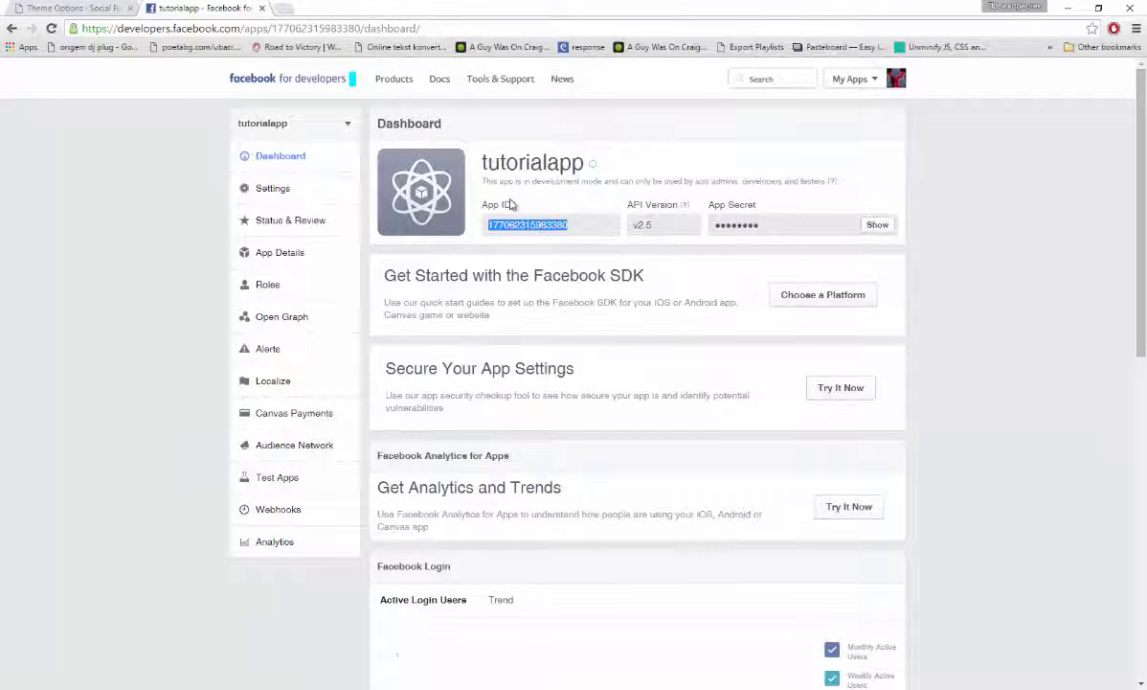
left_click(67, 8)
left_click(442, 278)
key("ctrl+v")
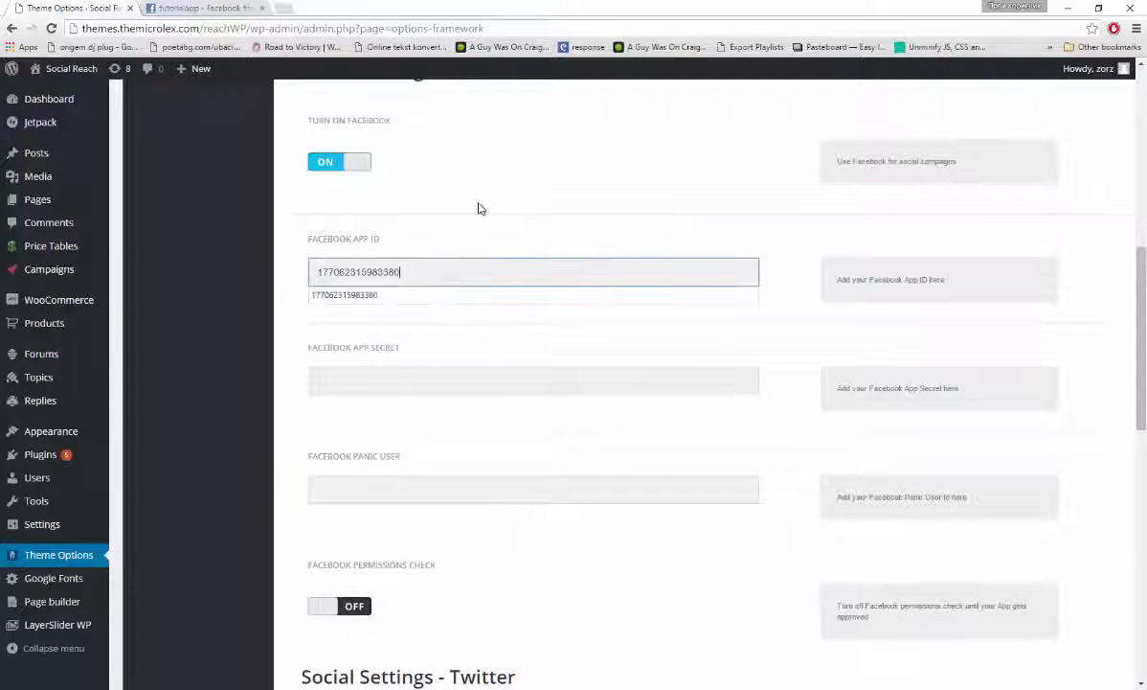
Reveal the App Secret on the tutorialapp dashboard and copy it into the theme's Facebook App Secret setting.
left_click(187, 9)
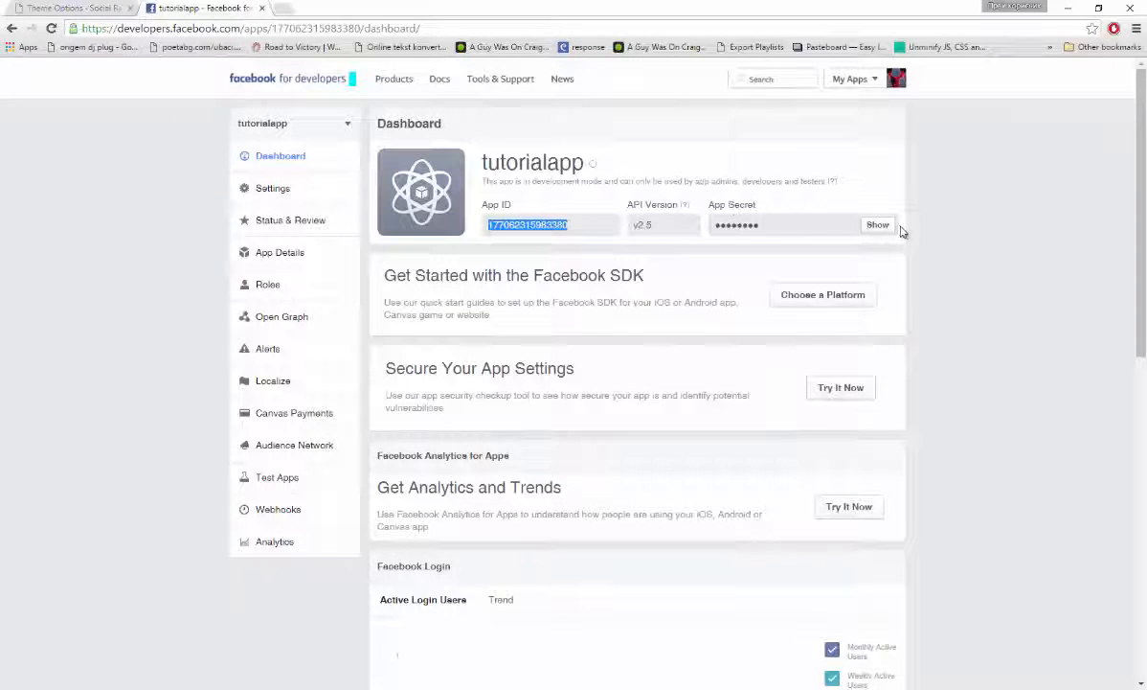
left_click(879, 225)
double_click(759, 215)
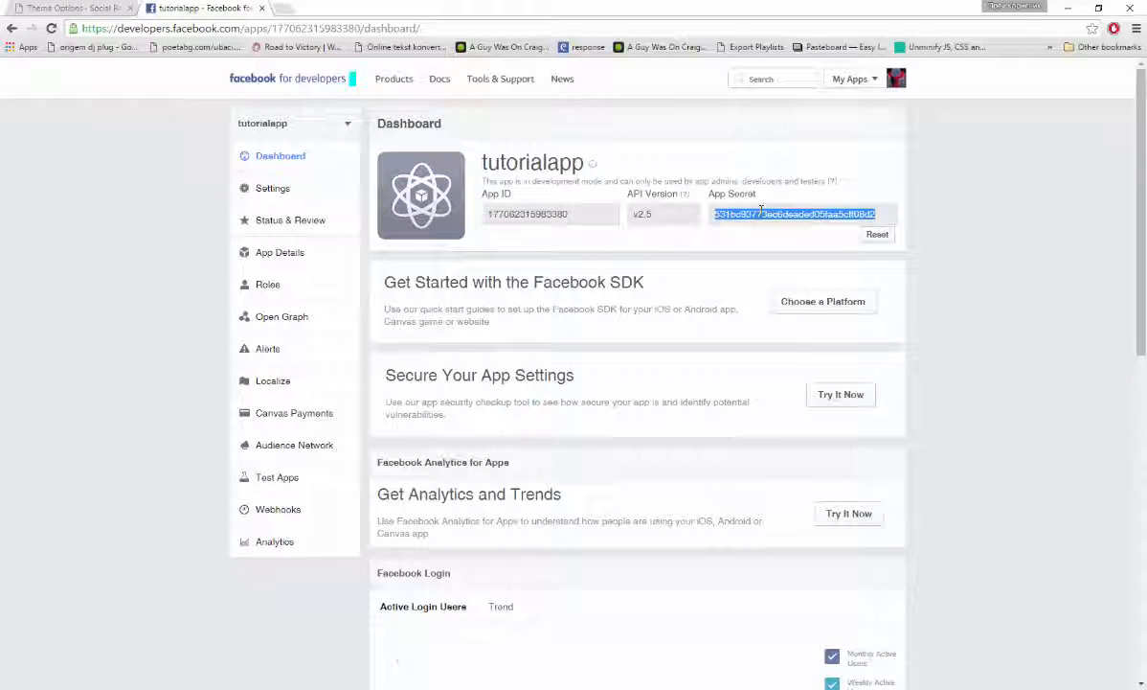
key("ctrl+c")
left_click(38, 8)
left_click(389, 380)
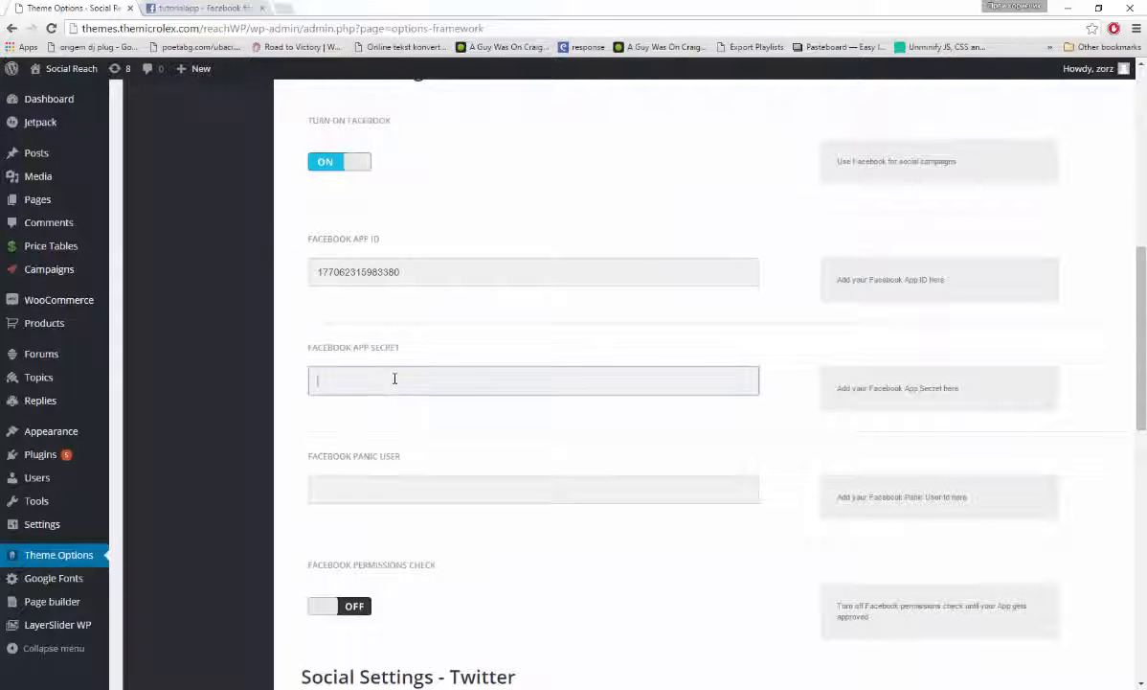
key("ctrl+v")
Create one English (US) test user under the app's roles, with test users authorized for this app.
left_click(206, 10)
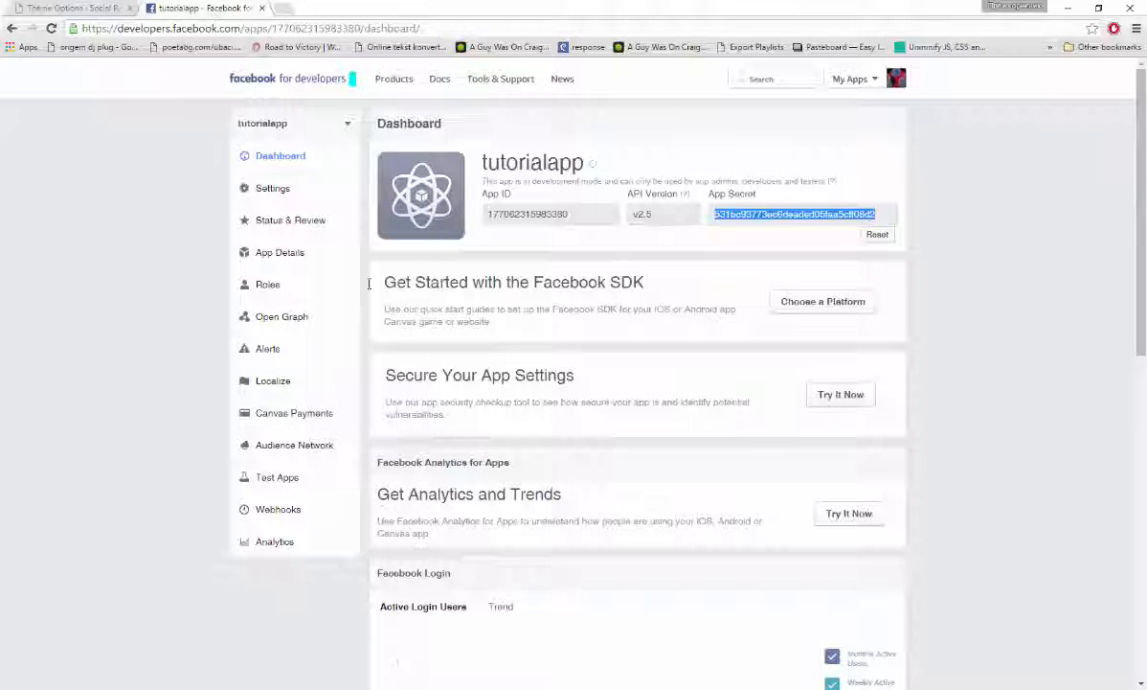
left_click(271, 285)
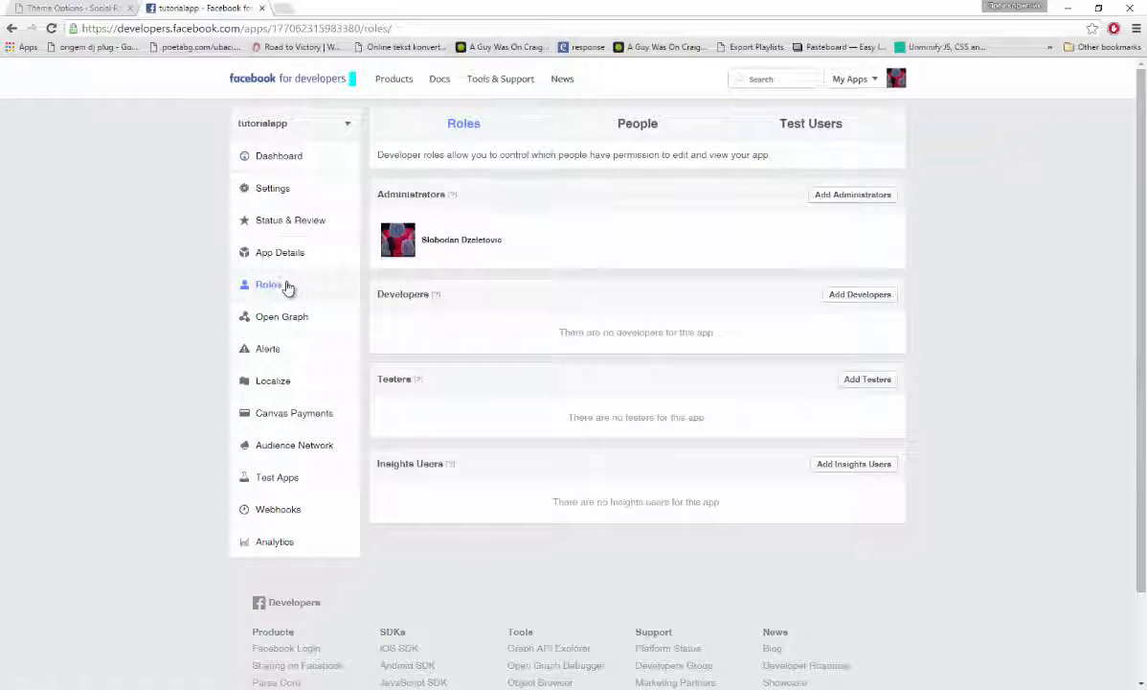
left_click(840, 130)
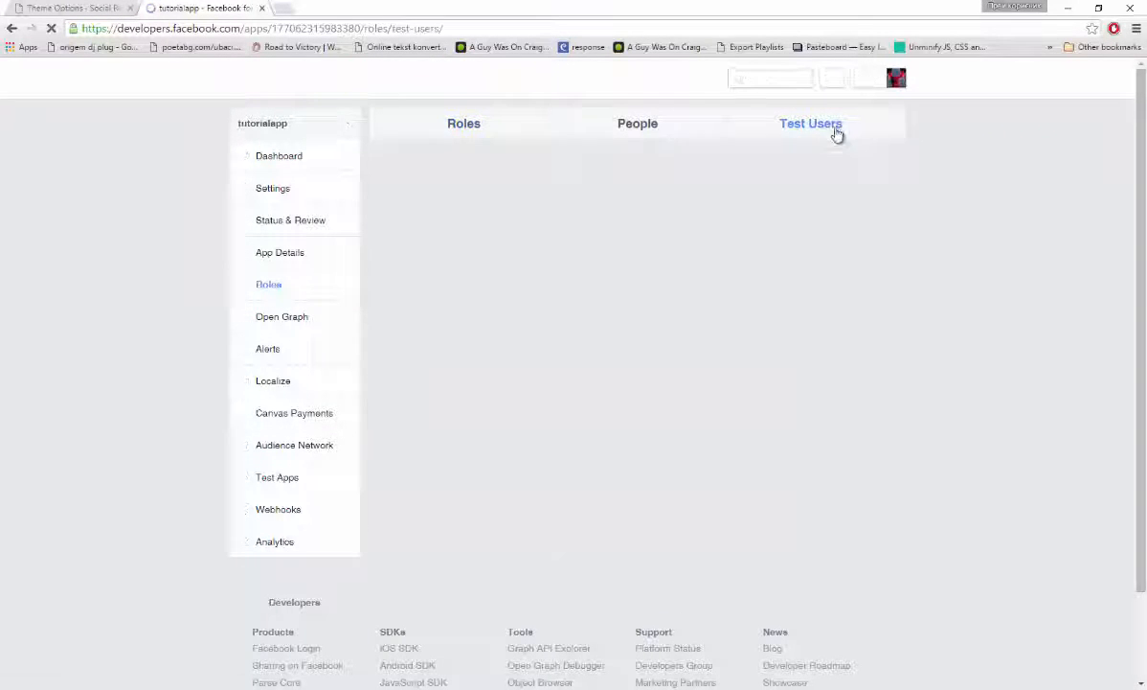
left_click(883, 197)
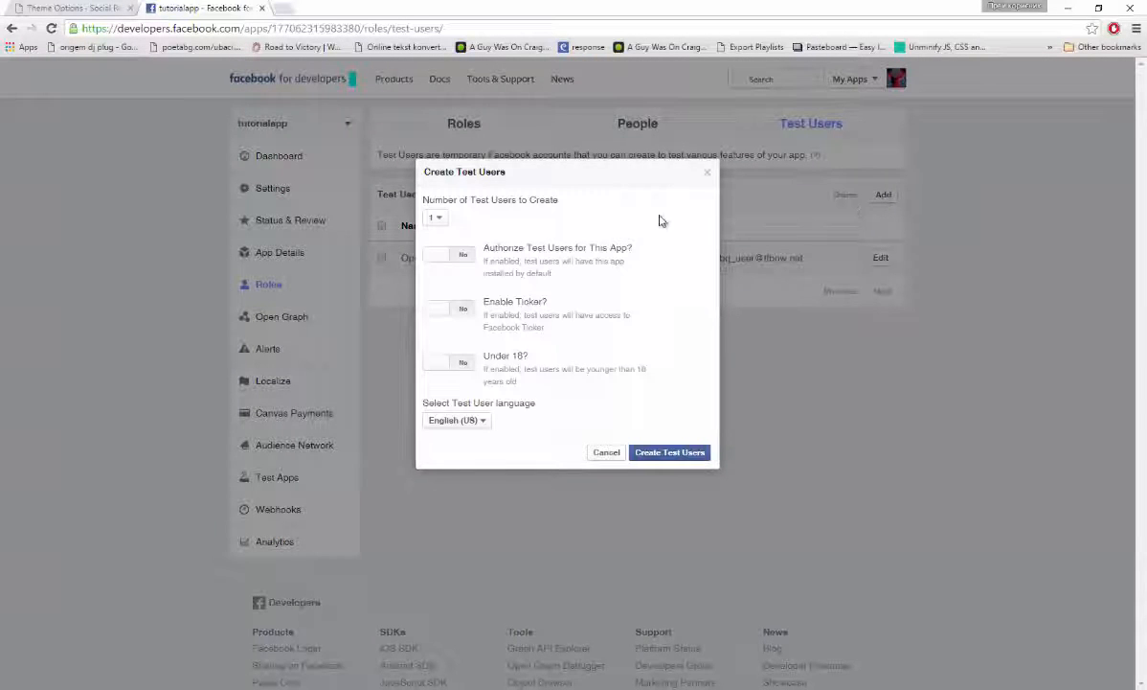
left_click(458, 256)
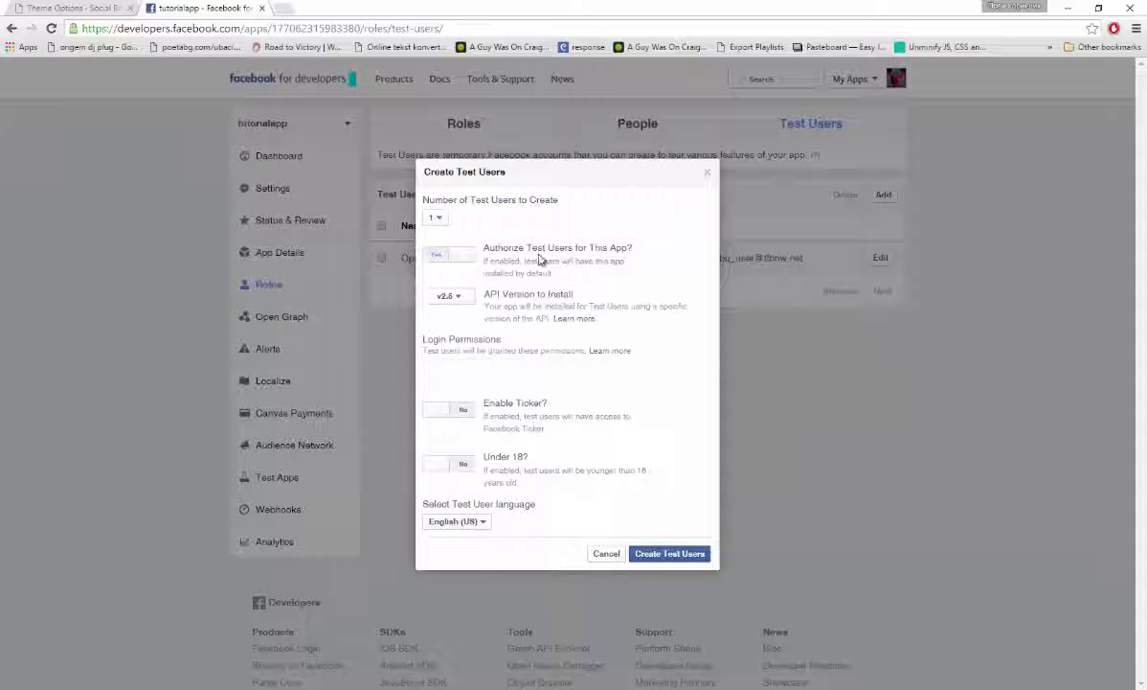
left_click(676, 552)
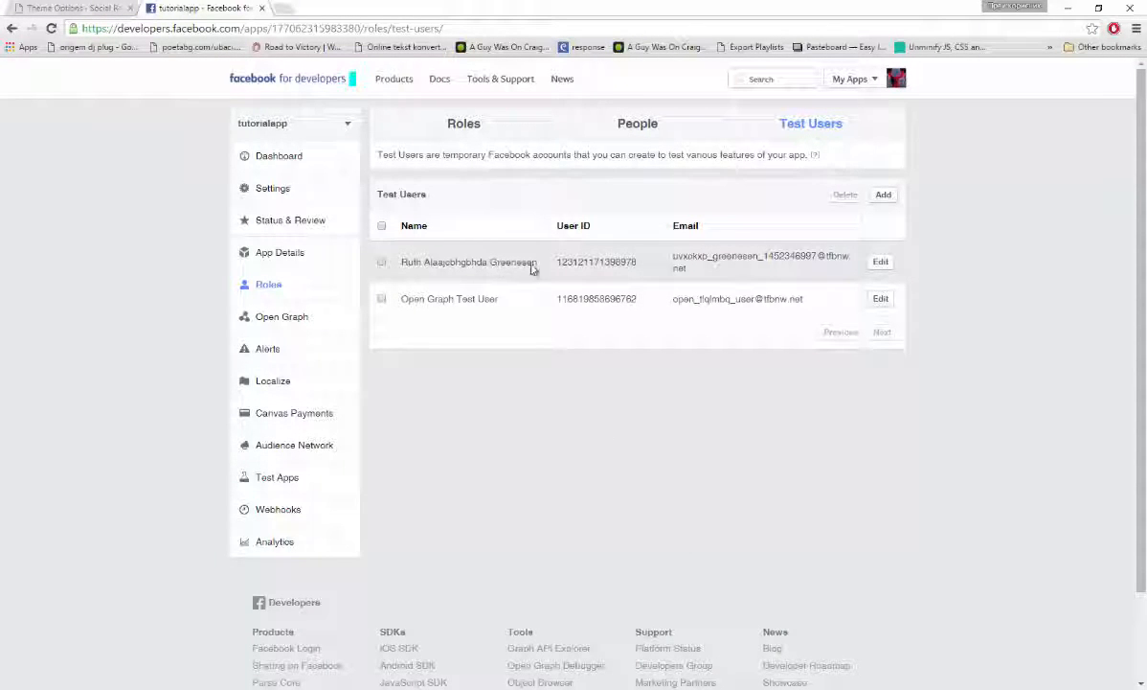
Copy the new test user's User ID into the theme's Facebook Panic User setting and save all theme option changes.
left_click_drag(557, 261, 640, 265)
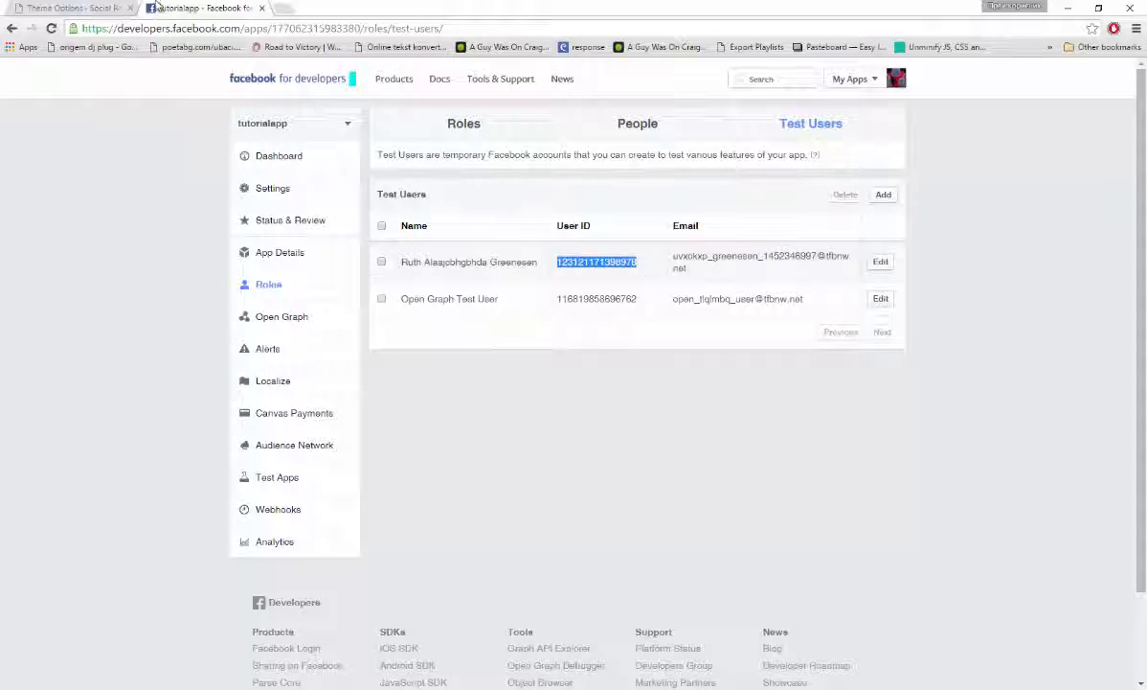
left_click(43, 8)
left_click(505, 491)
key("ctrl+v")
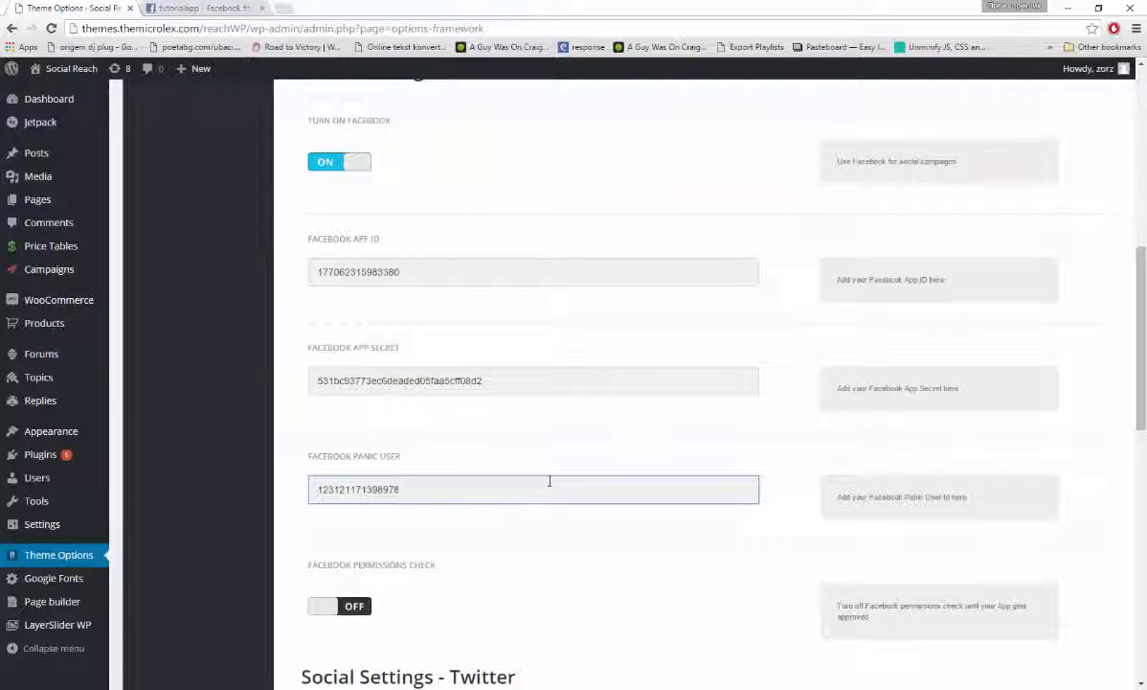
scroll(584, 479, "up", 6)
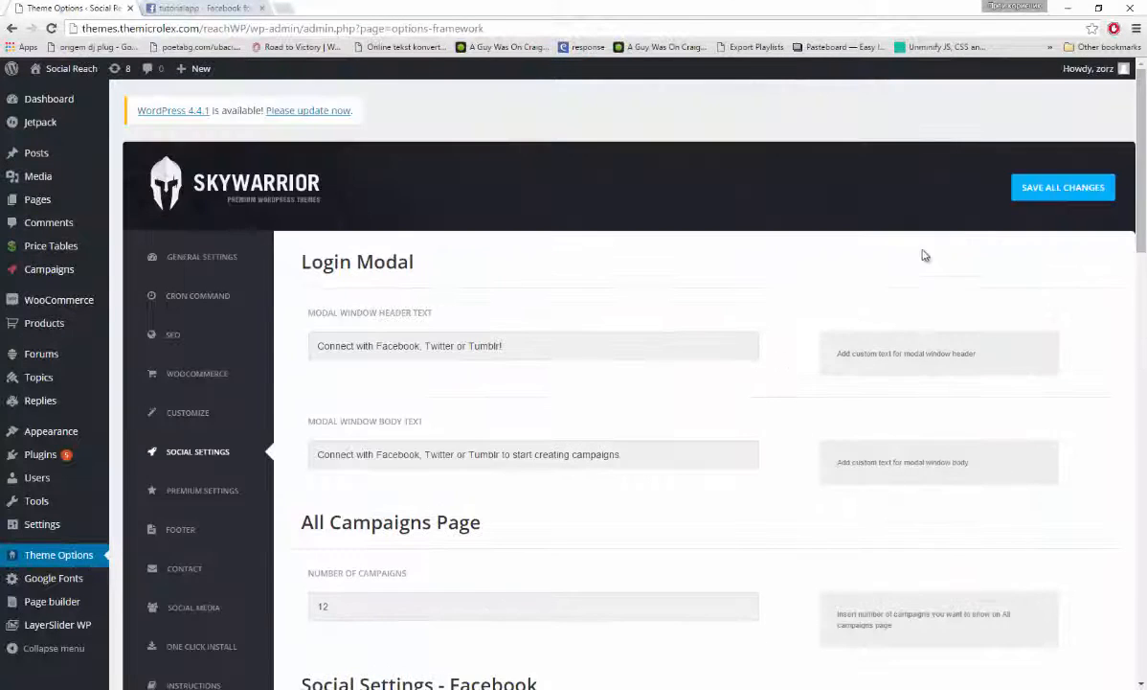
left_click(1052, 188)
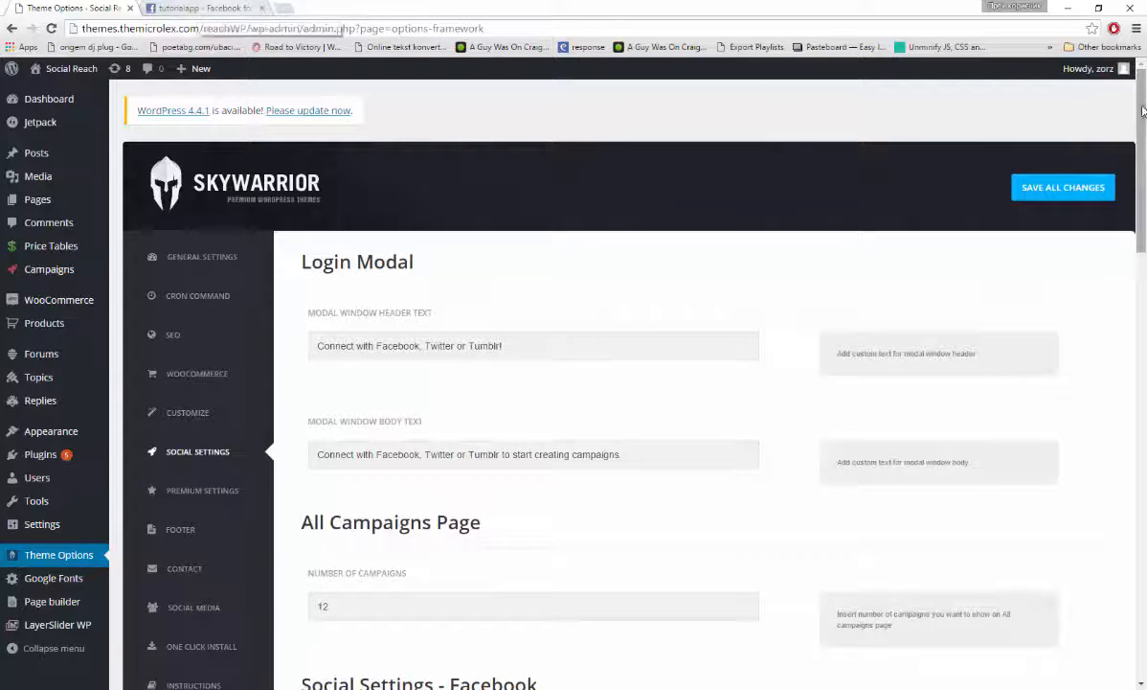
Log out of the WordPress admin and load the site's front page at themes.themicrolex.com/reachWP/.
mouse_move(1101, 68)
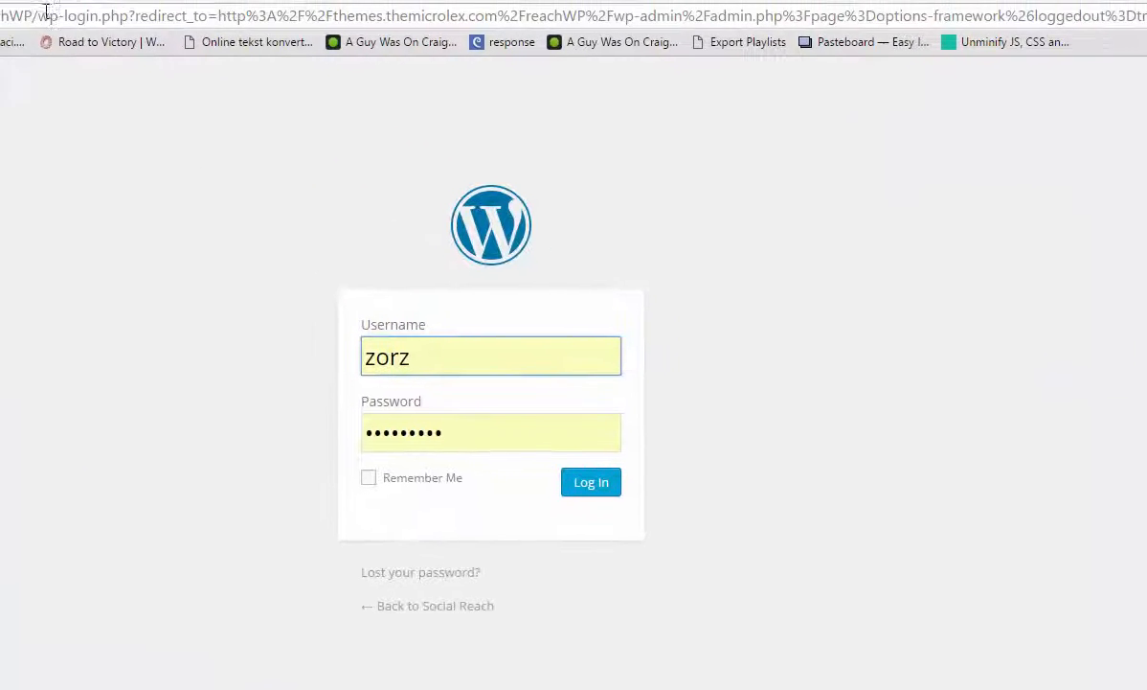
left_click(44, 15)
left_click(44, 16)
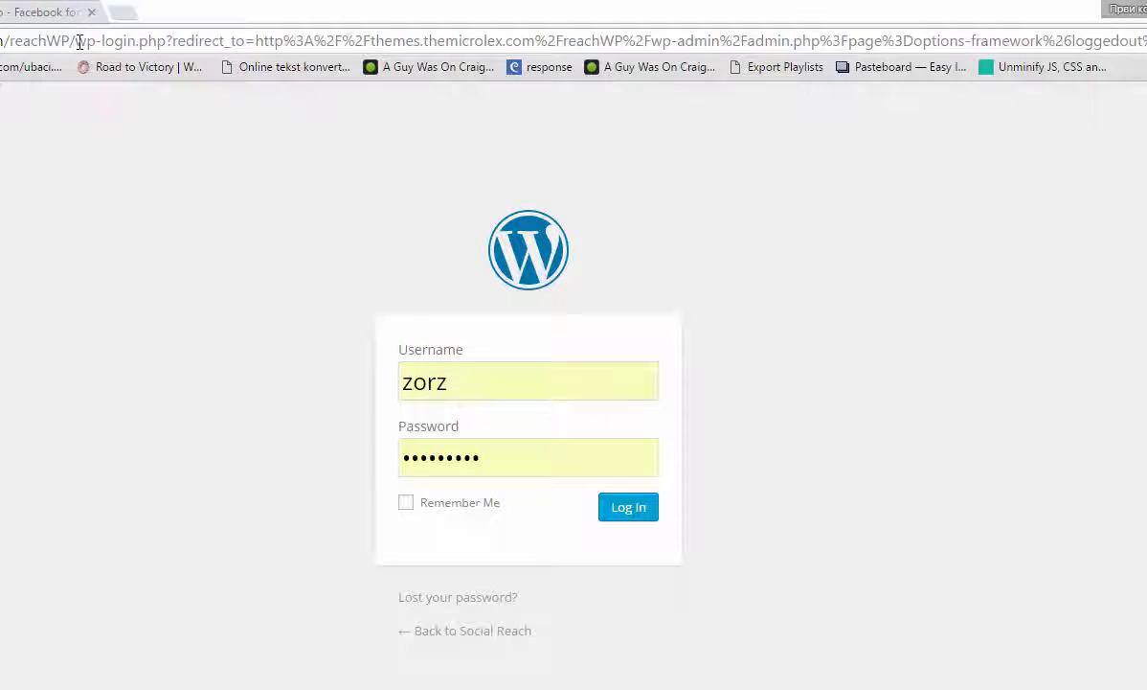
key("shift+End")
key("Delete")
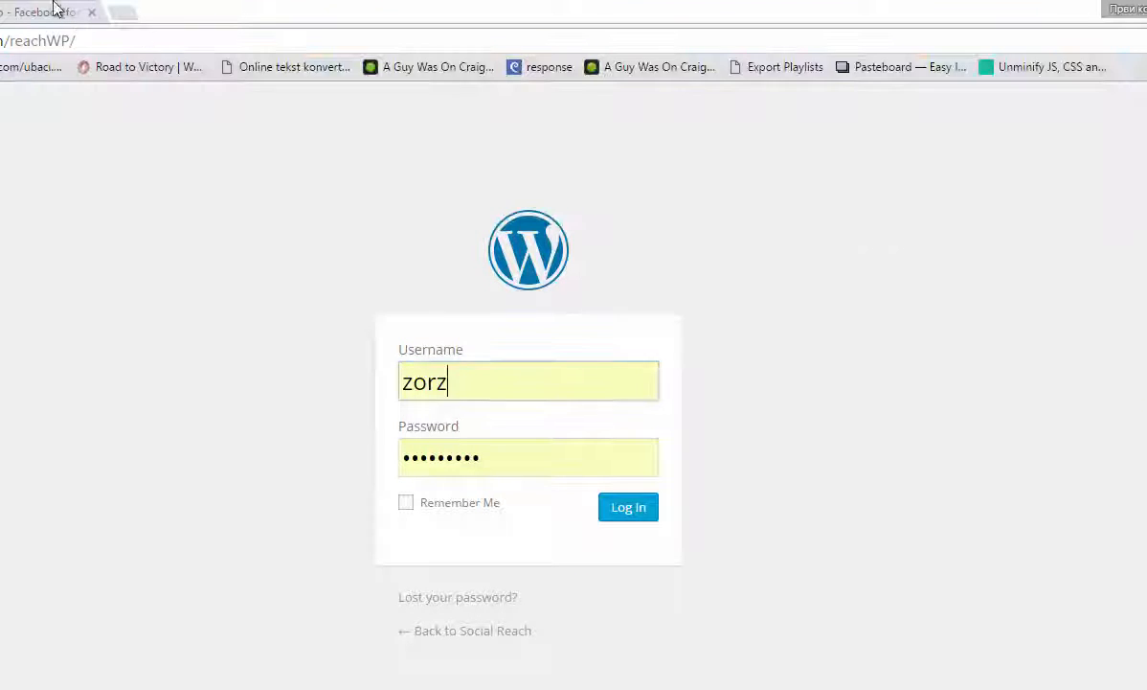
Log in to Facebook as the newly created test user of tutorialapp and confirm the account switch.
left_click(43, 11)
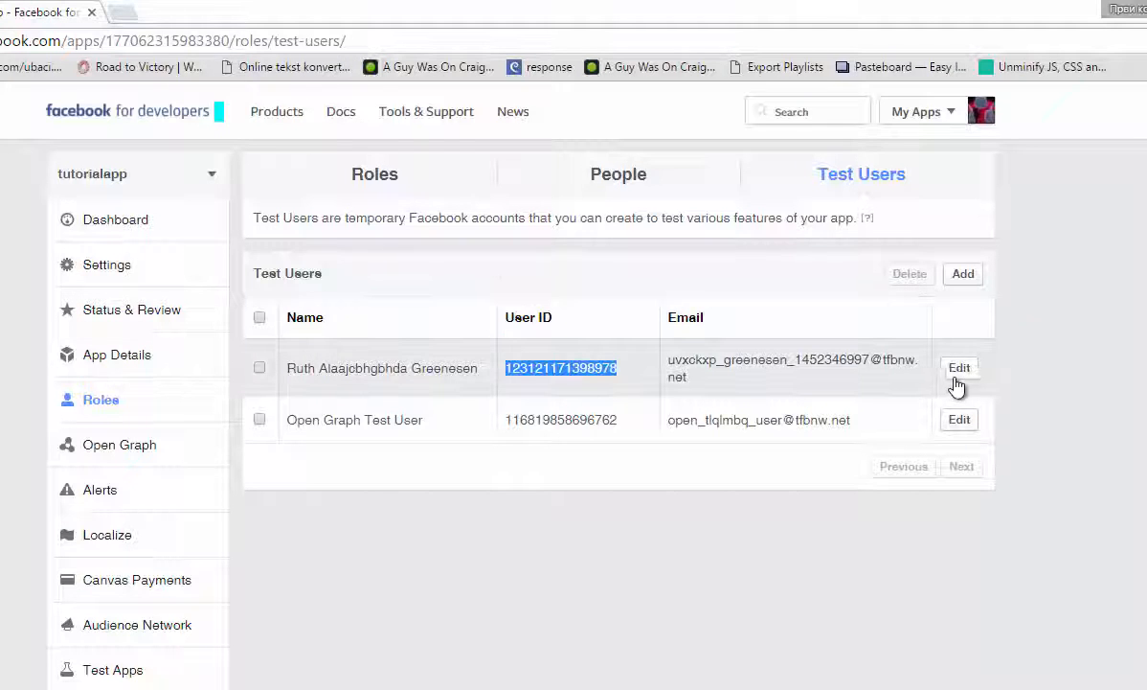
left_click(960, 376)
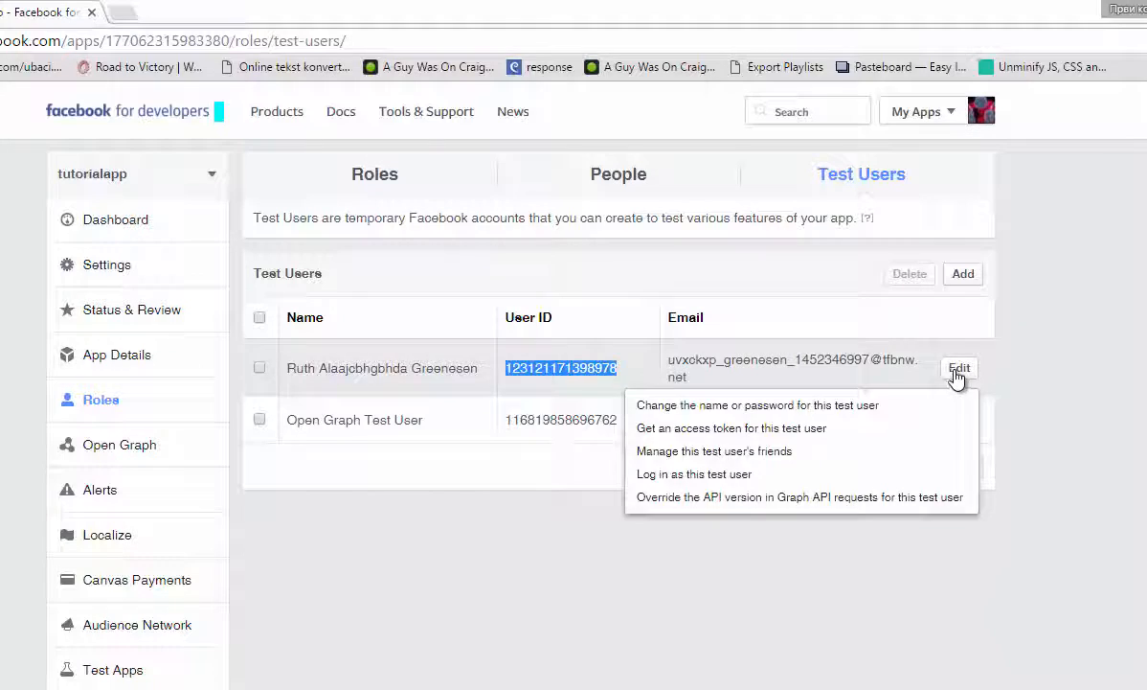
left_click(736, 476)
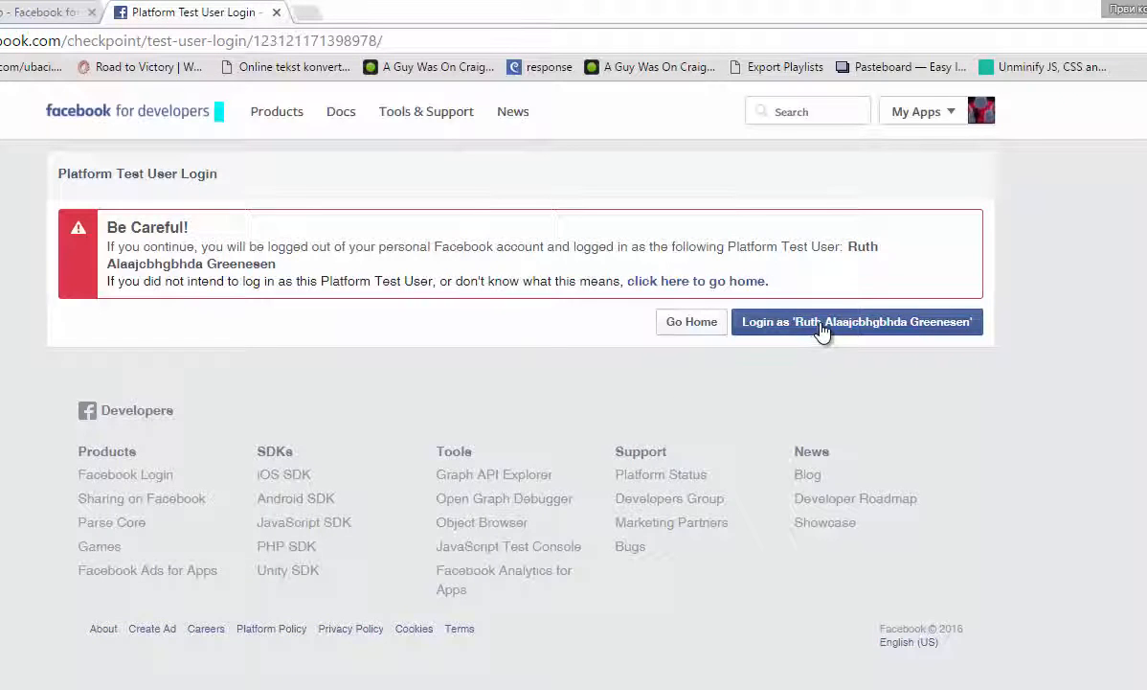
left_click(812, 327)
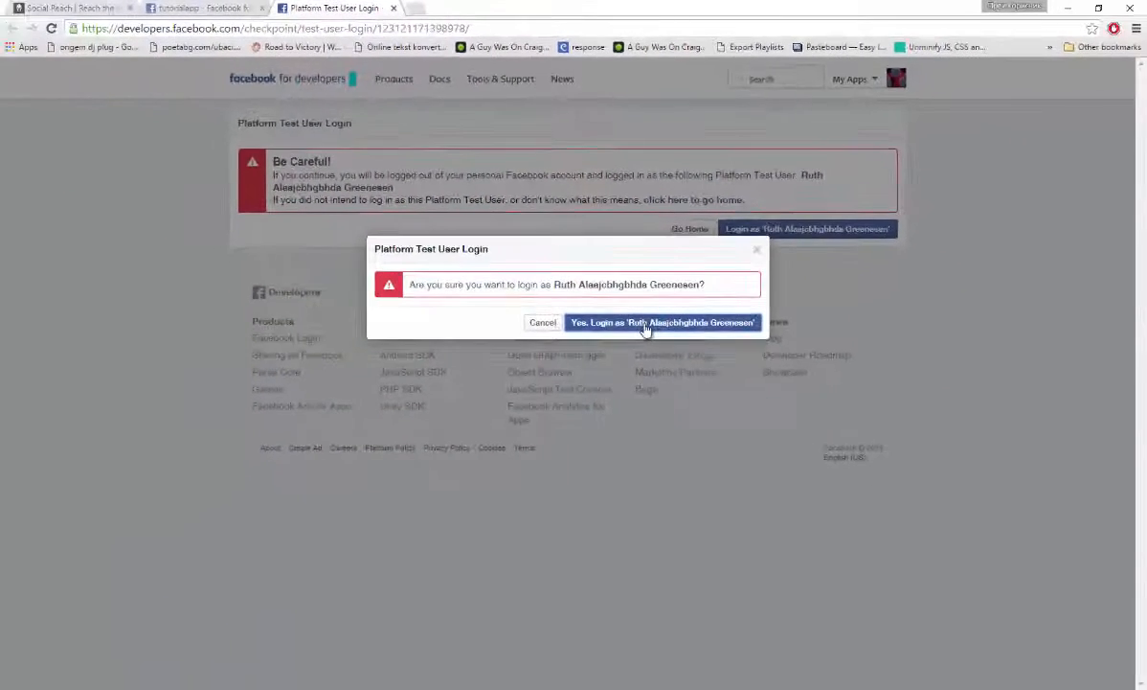
left_click(639, 385)
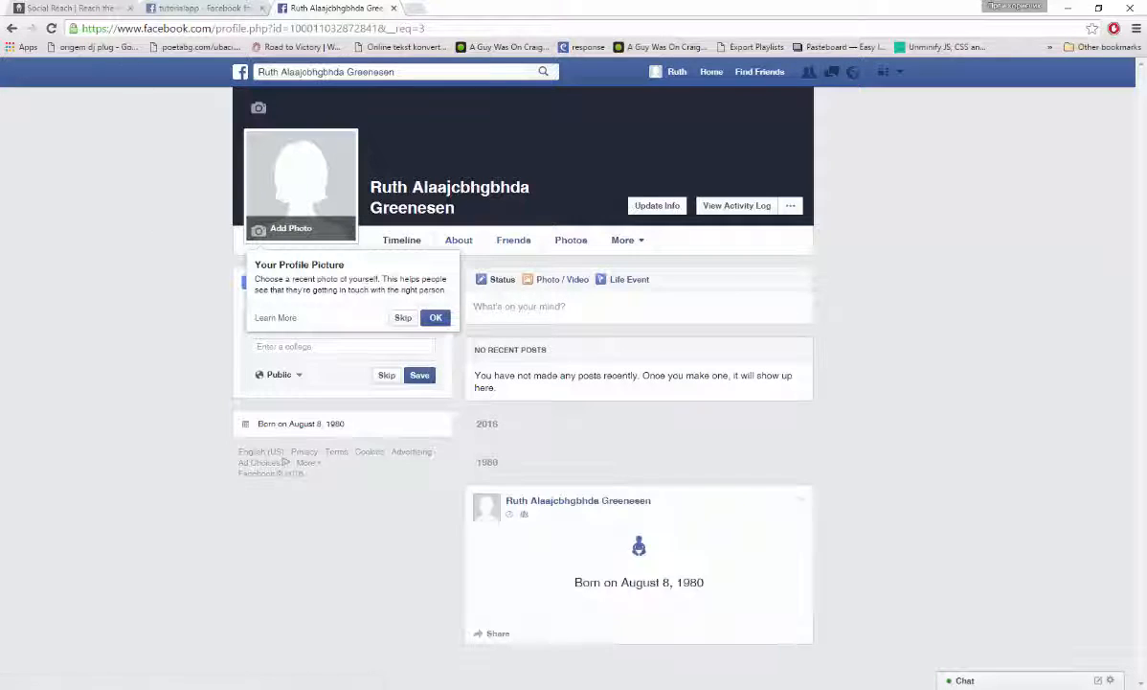
Connect to the SocialReach site with the test user's Facebook account, allowing tutorialapp to post to Friends.
left_click(81, 12)
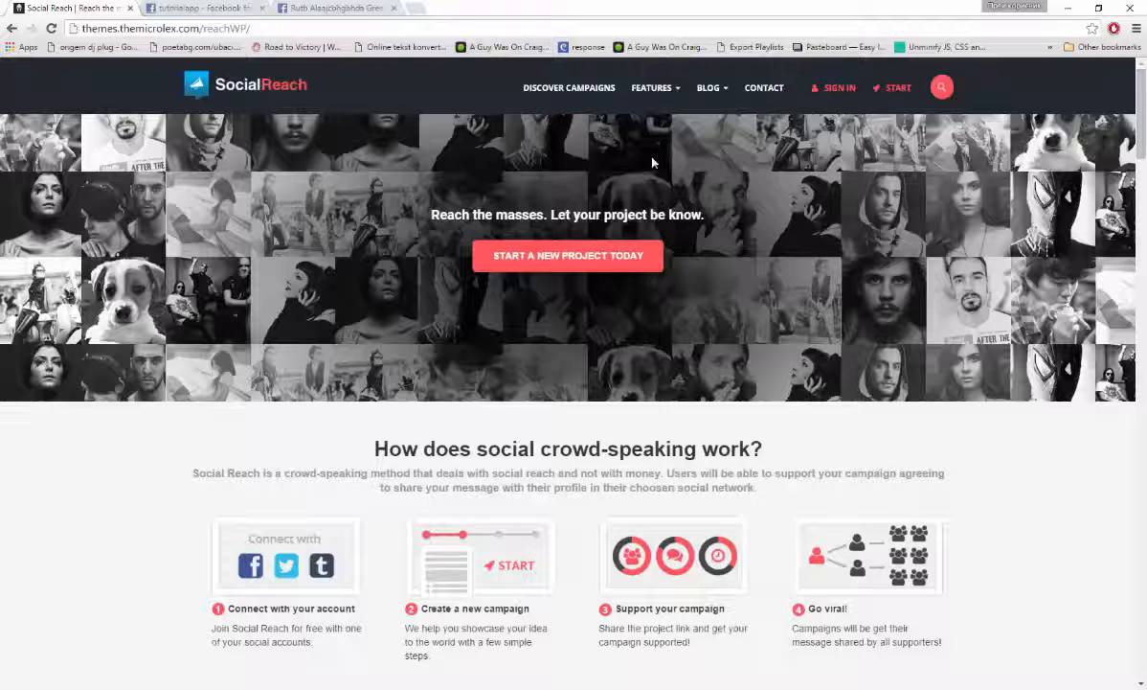
left_click(781, 86)
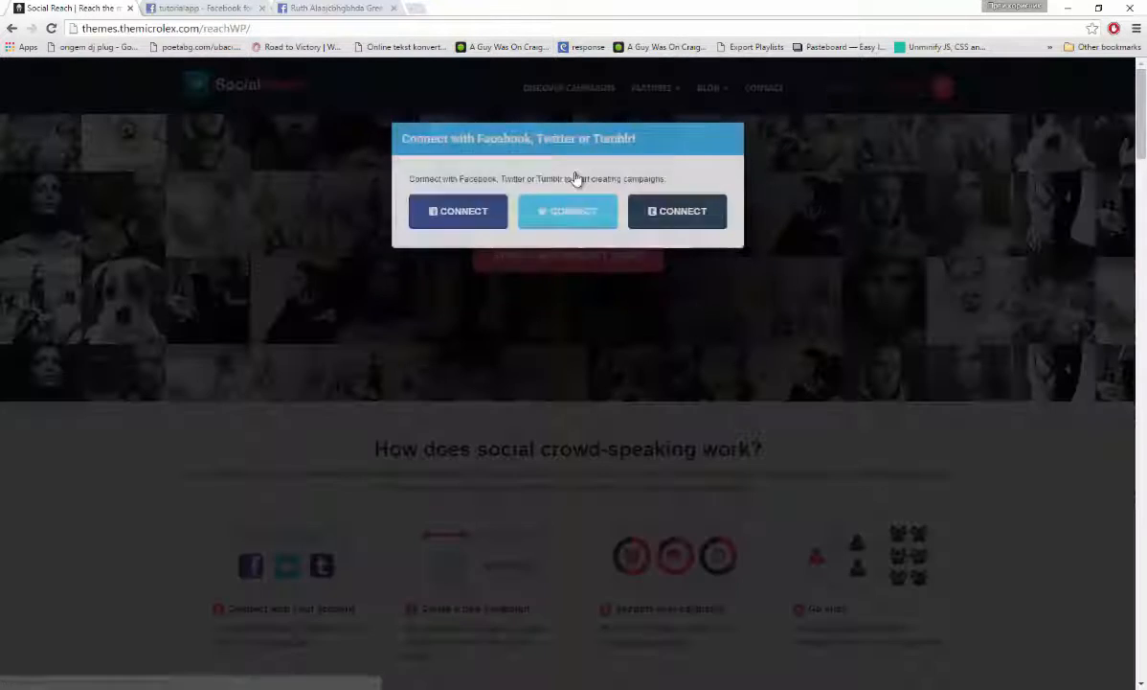
left_click(449, 213)
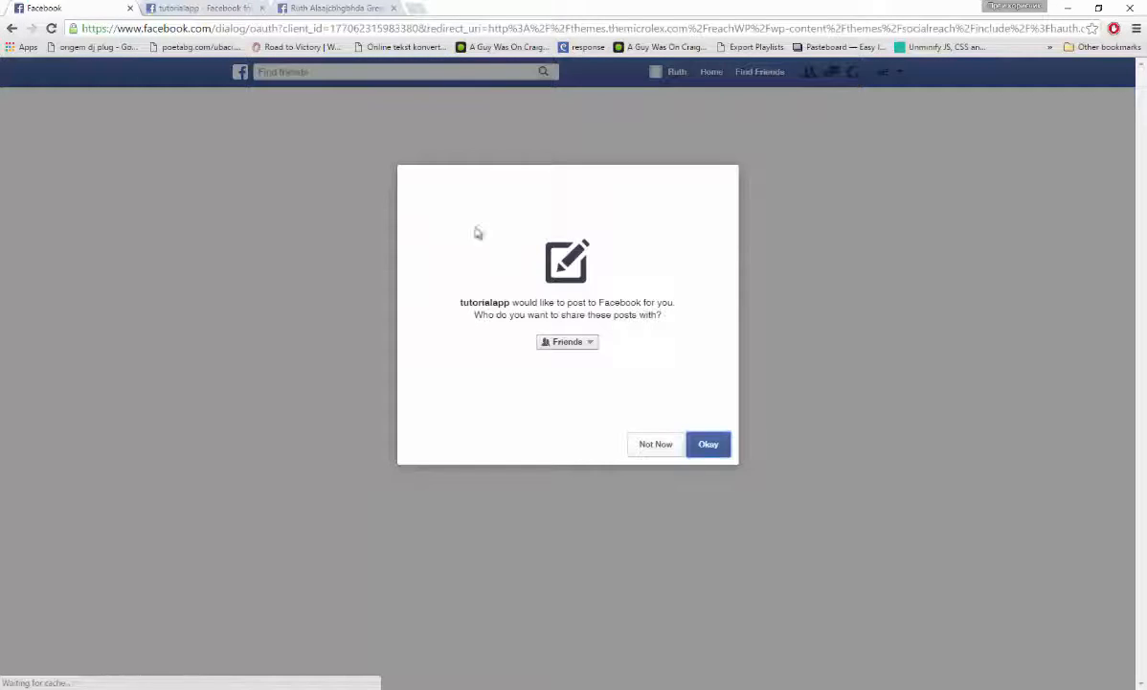
left_click(709, 445)
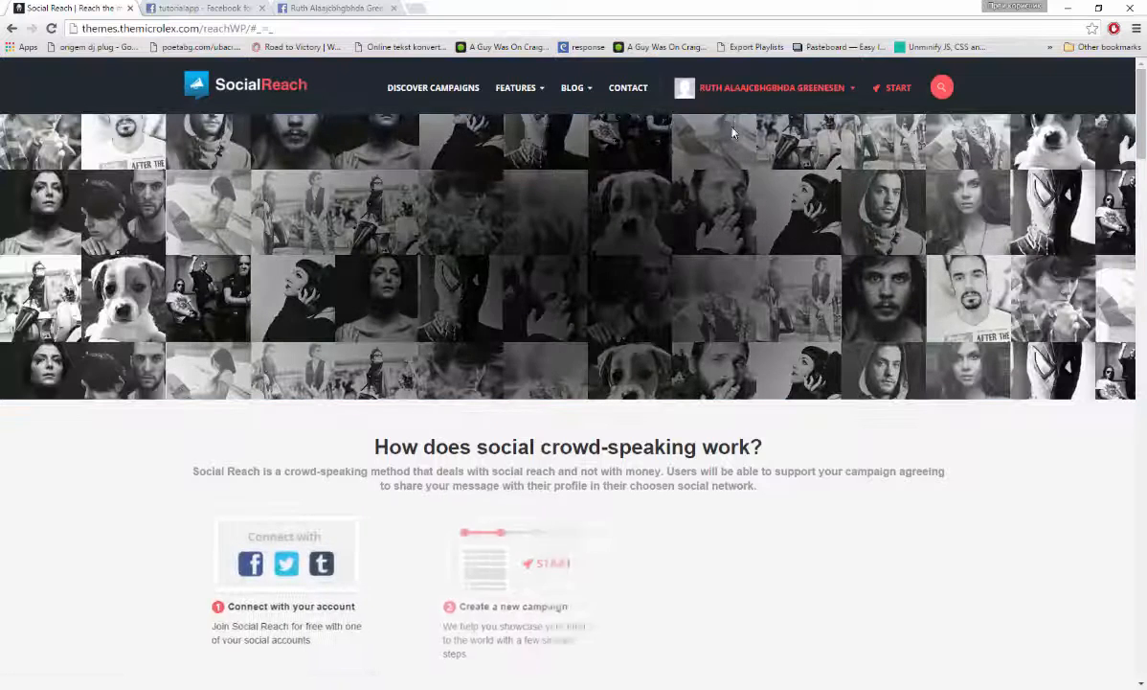
Open the SocialReach new campaign form to examine its fields, and log out of the site.
mouse_move(730, 95)
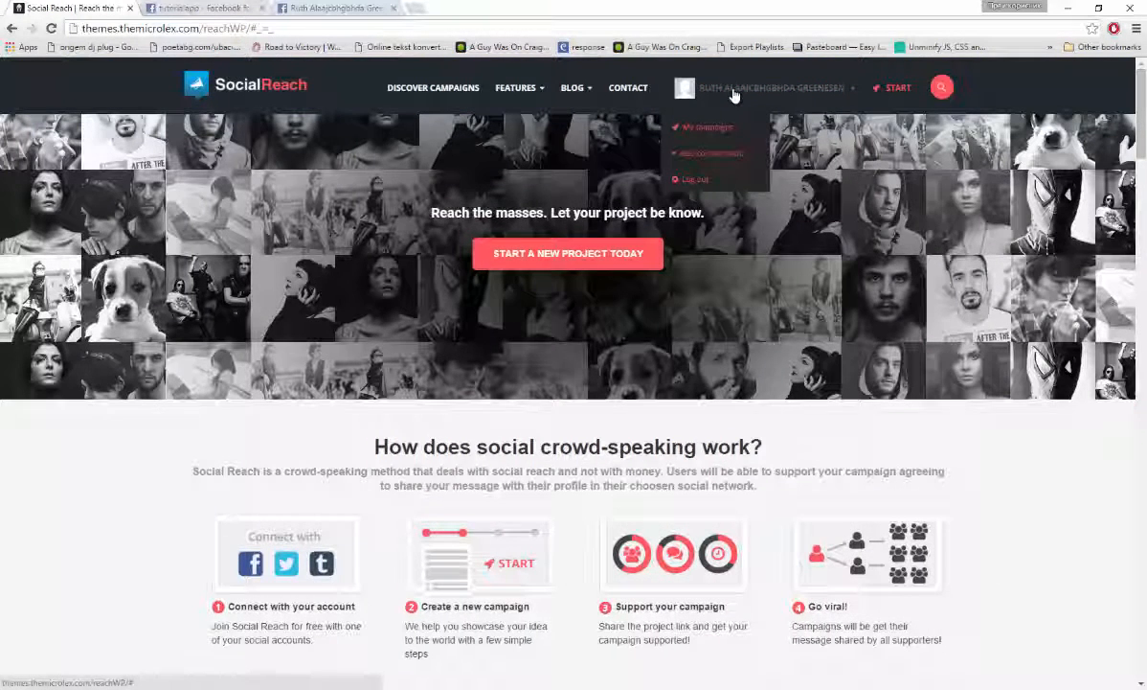
left_click(893, 88)
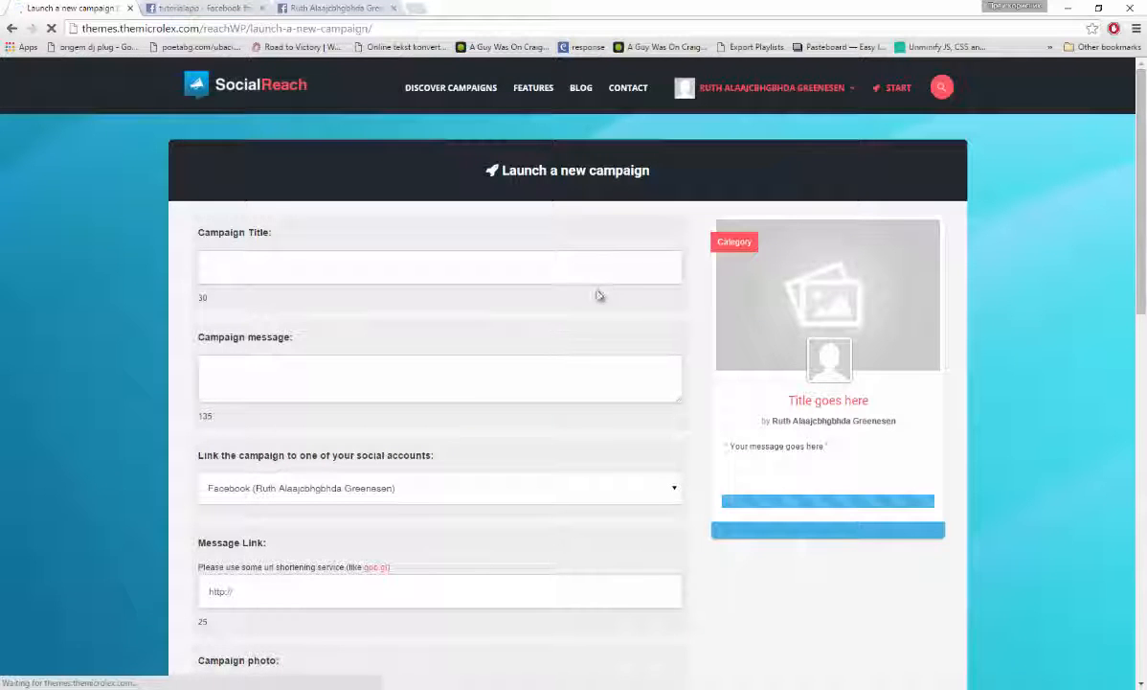
scroll(489, 319, "down", 5)
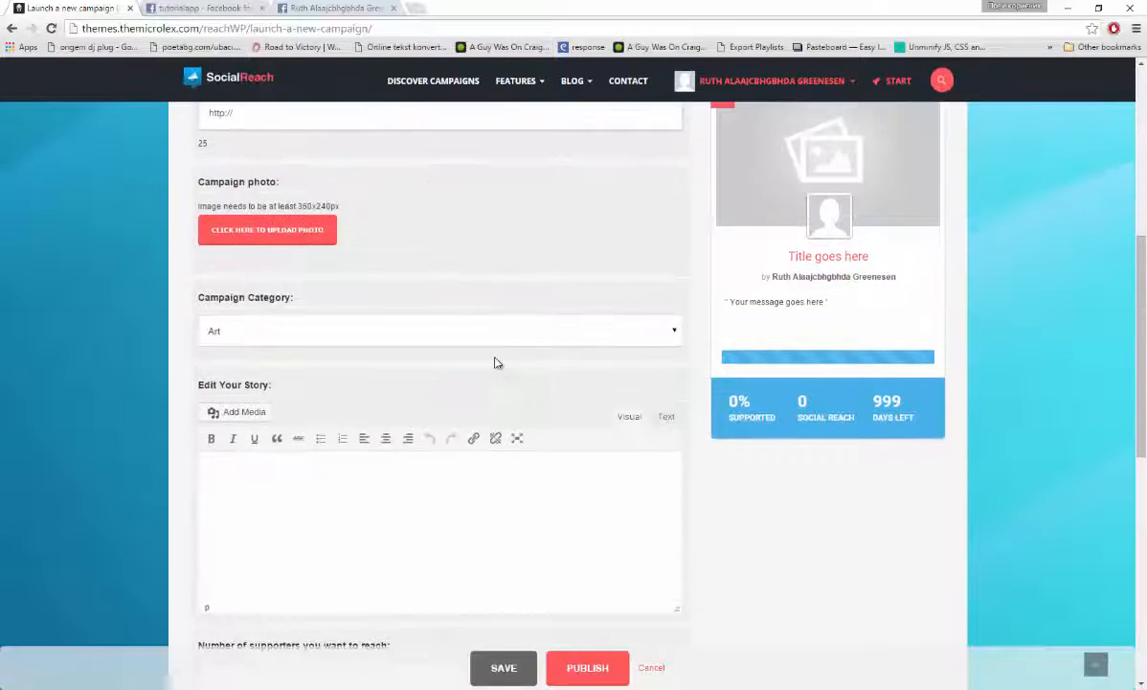
scroll(497, 362, "up", 3)
scroll(497, 360, "up", 3)
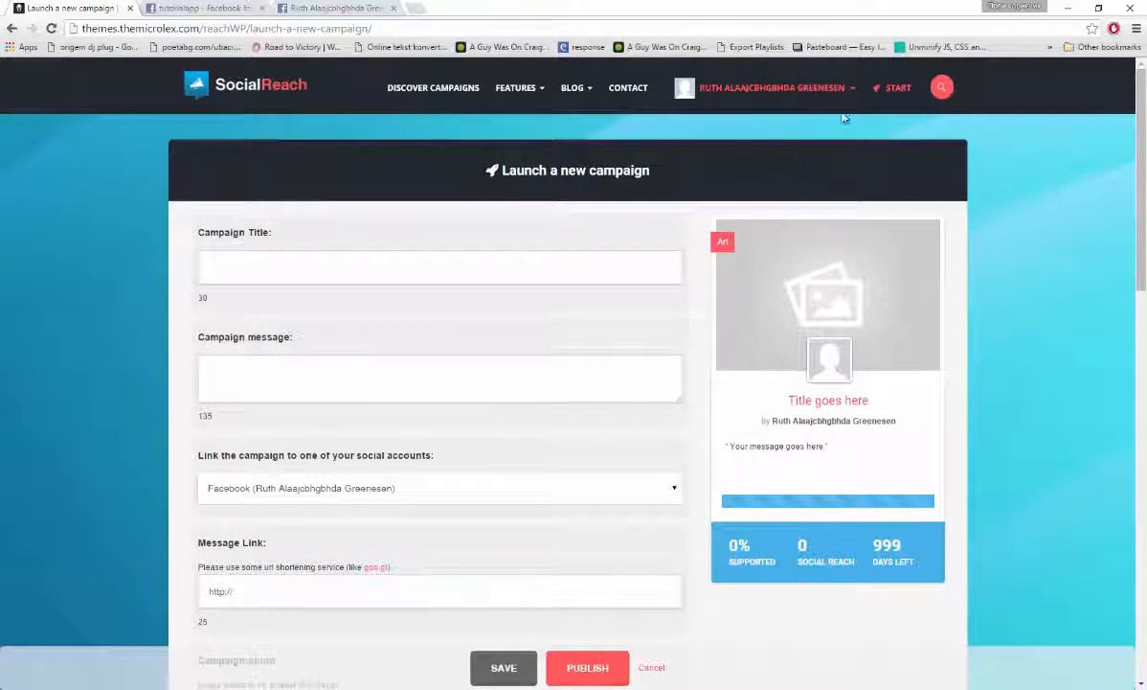
mouse_move(853, 94)
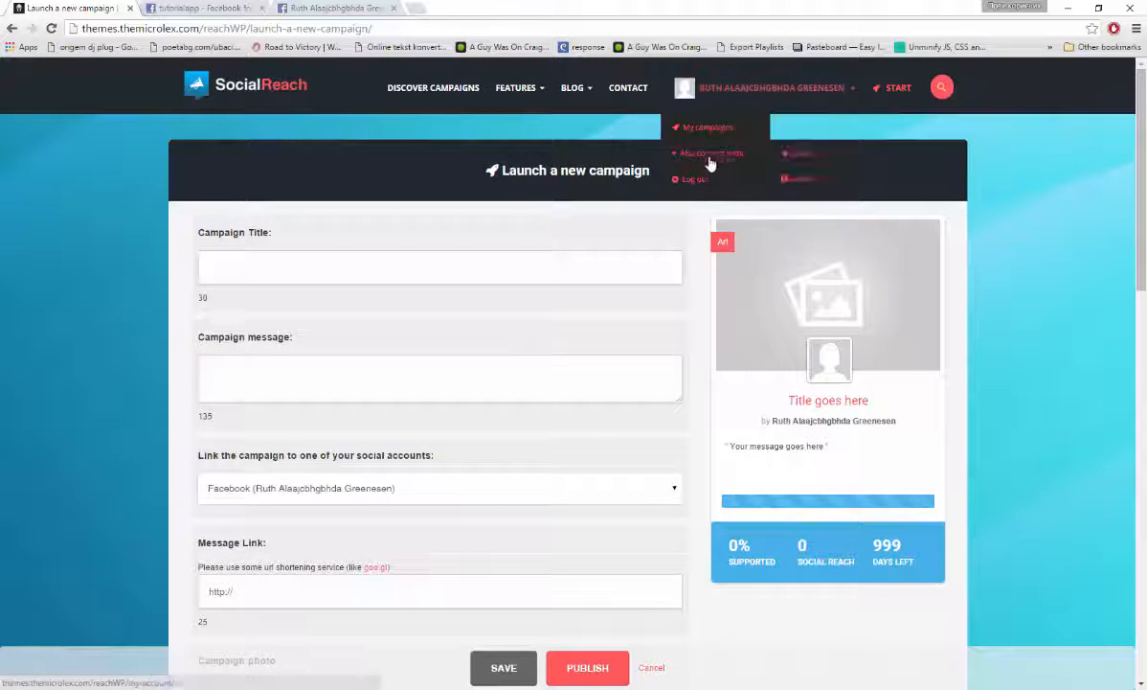
left_click(700, 182)
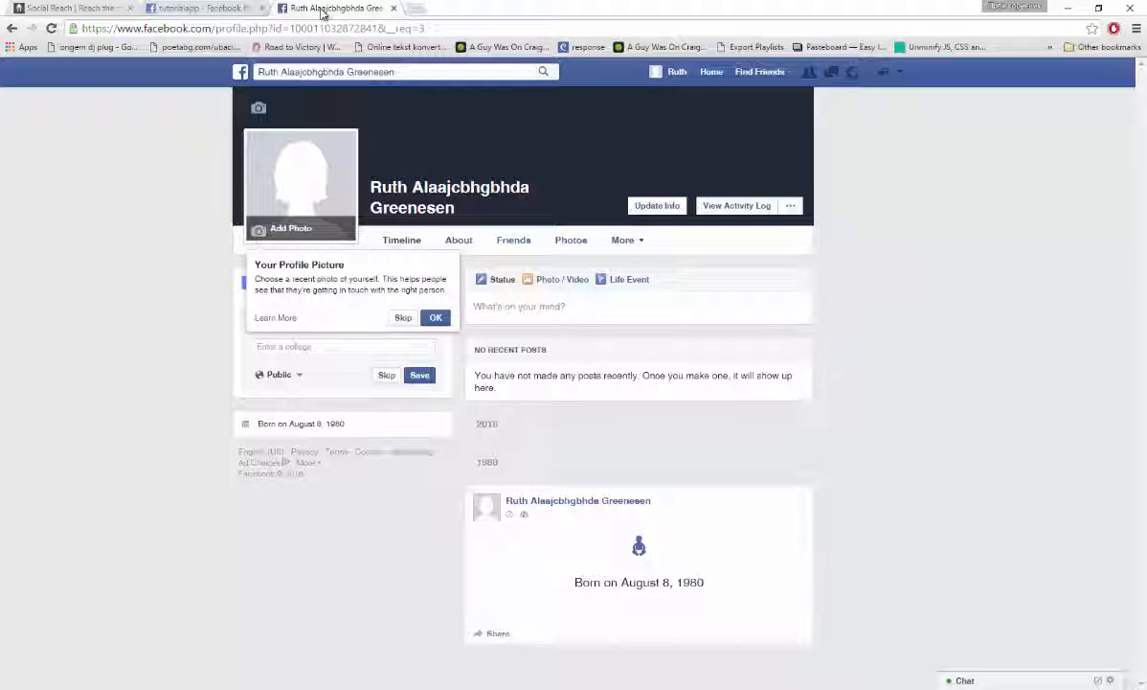
left_click(322, 9)
left_click(218, 10)
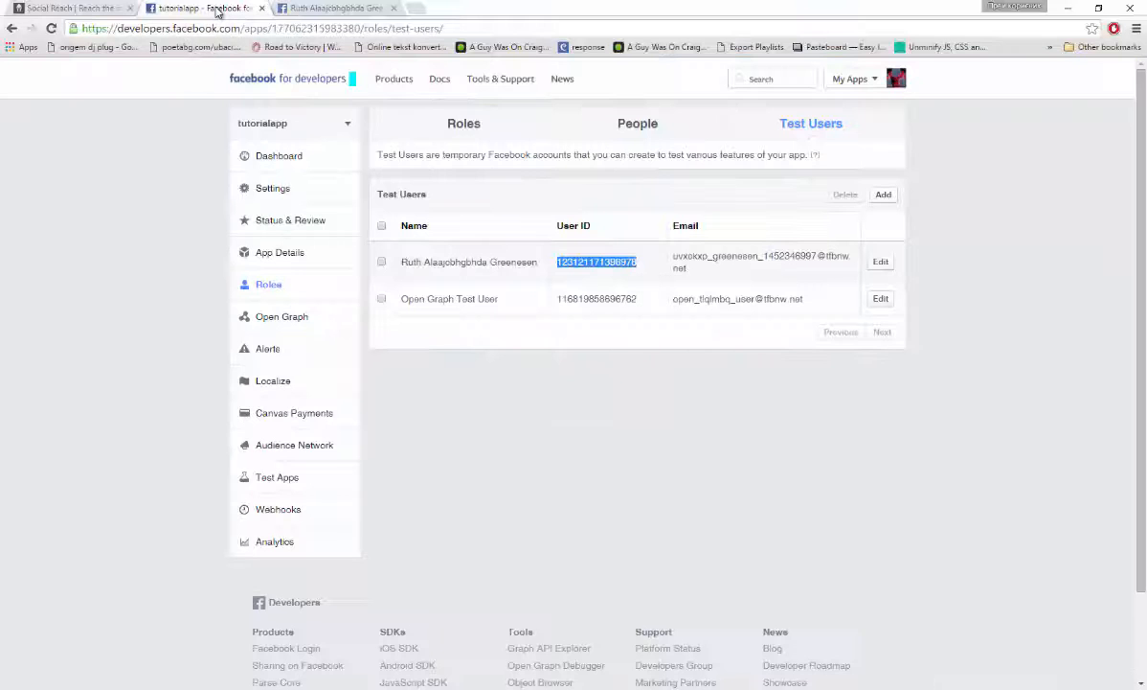
left_click(566, 427)
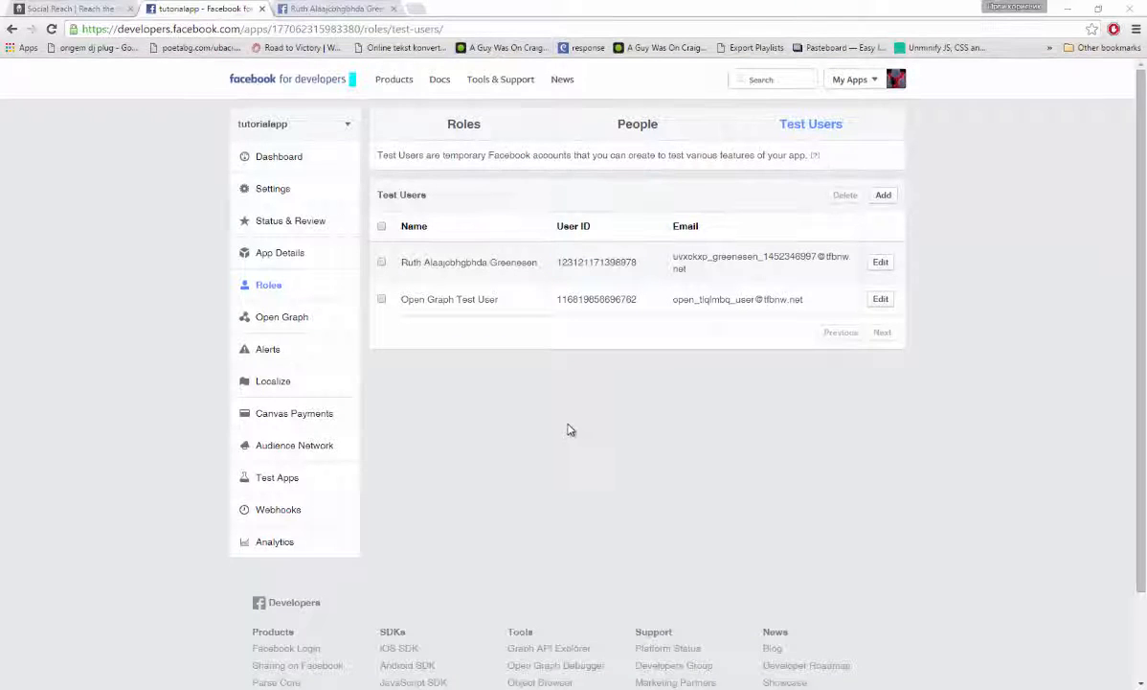
left_click(273, 190)
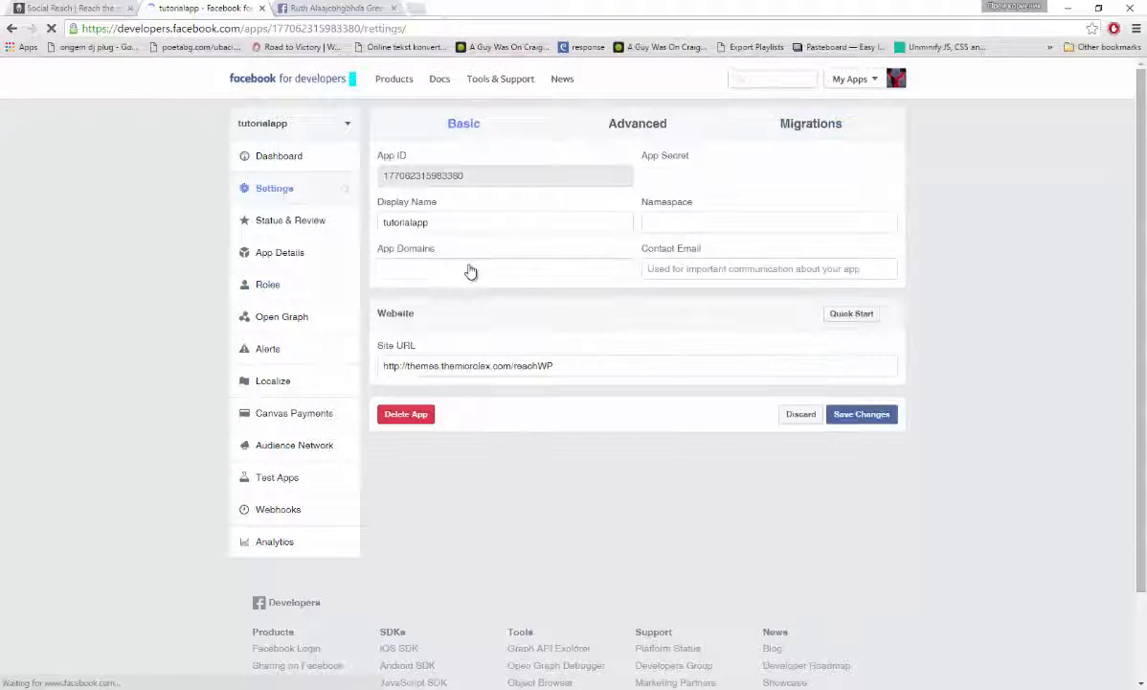
left_click(471, 271)
left_click(700, 272)
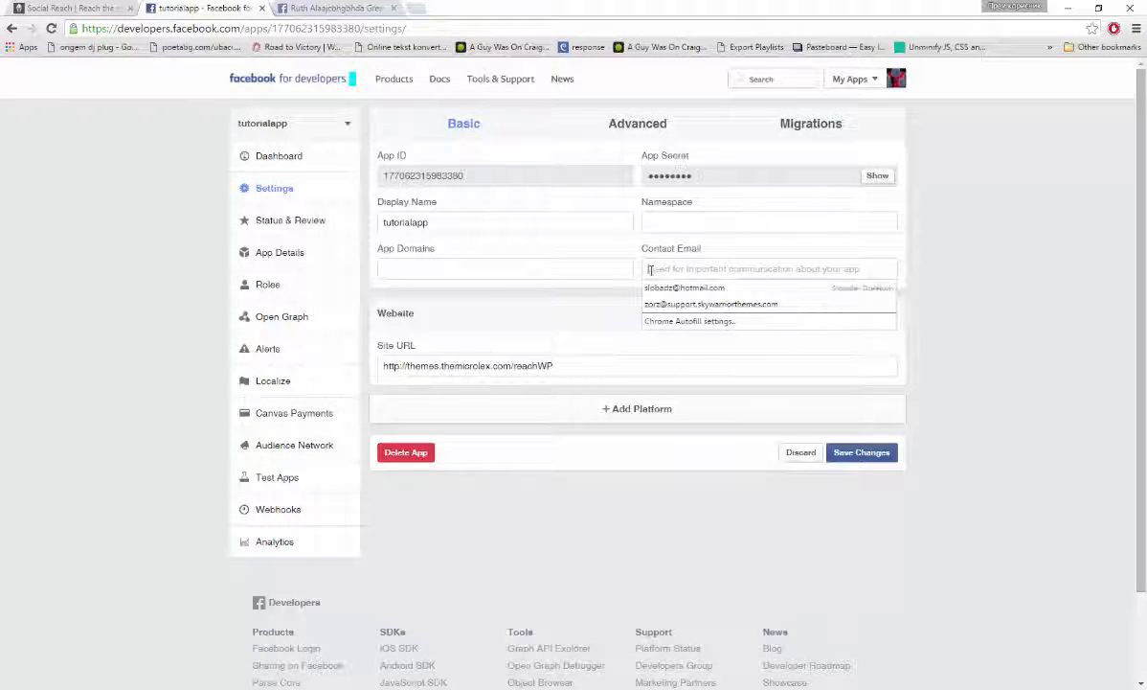
left_click(497, 269)
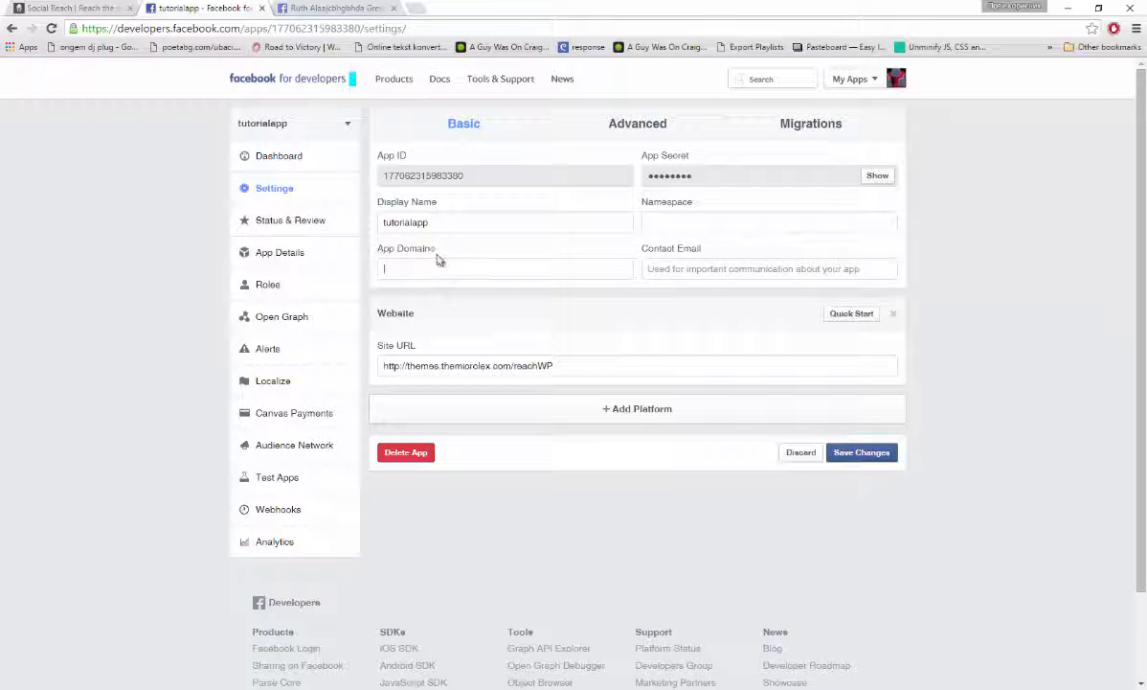
left_click_drag(560, 365, 379, 367)
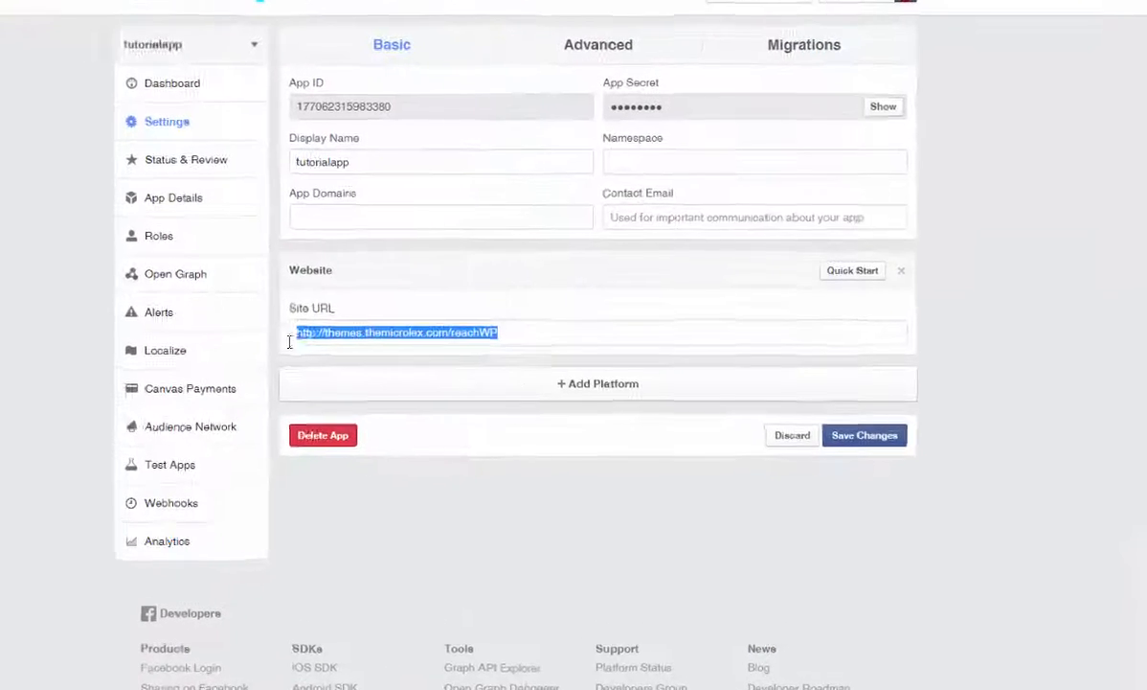
key("ctrl+c")
left_click(418, 270)
key("ctrl+v")
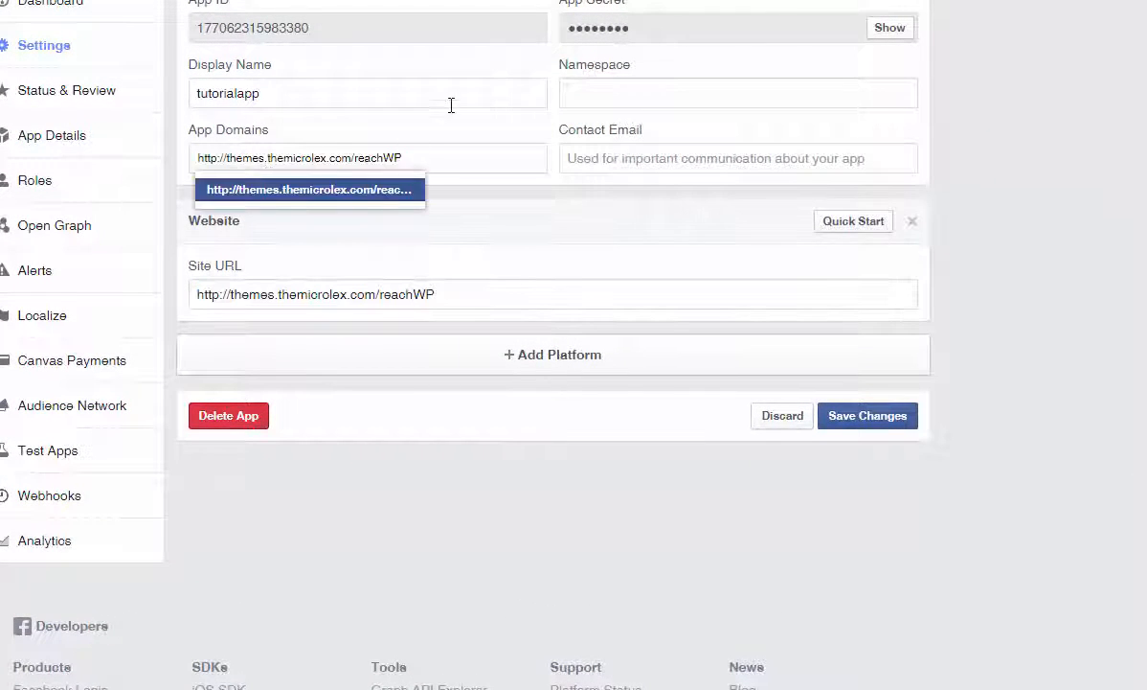
key("Return")
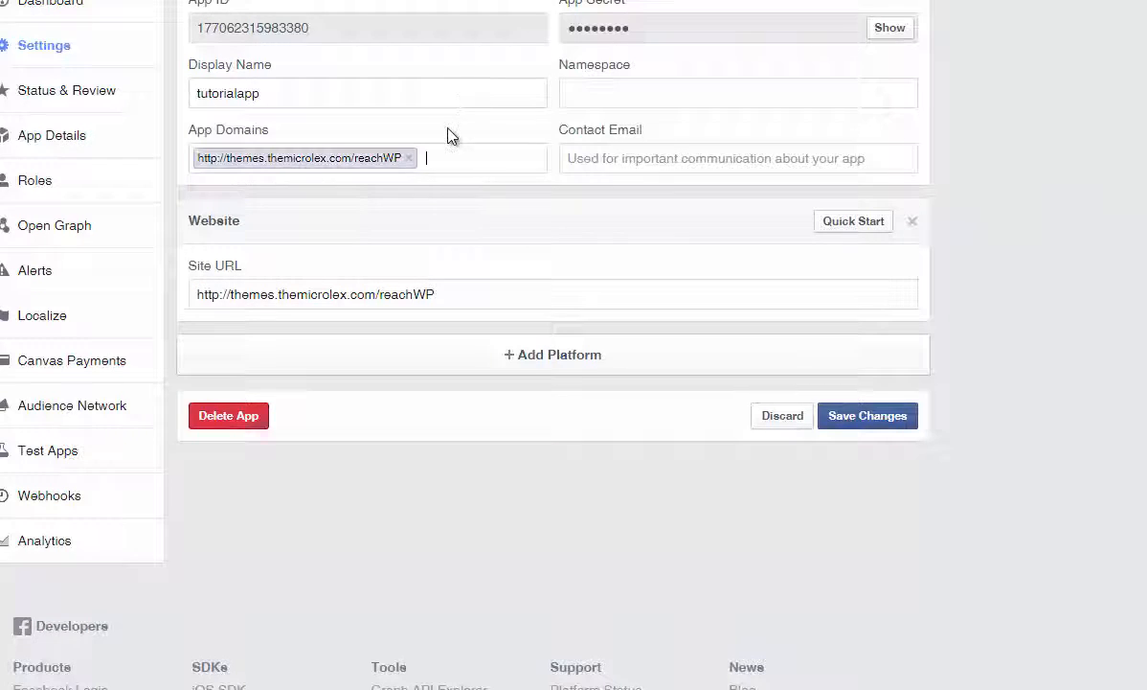
Fill in the app's Contact Email with the suggested support address and save the settings changes.
left_click(608, 161)
type("z")
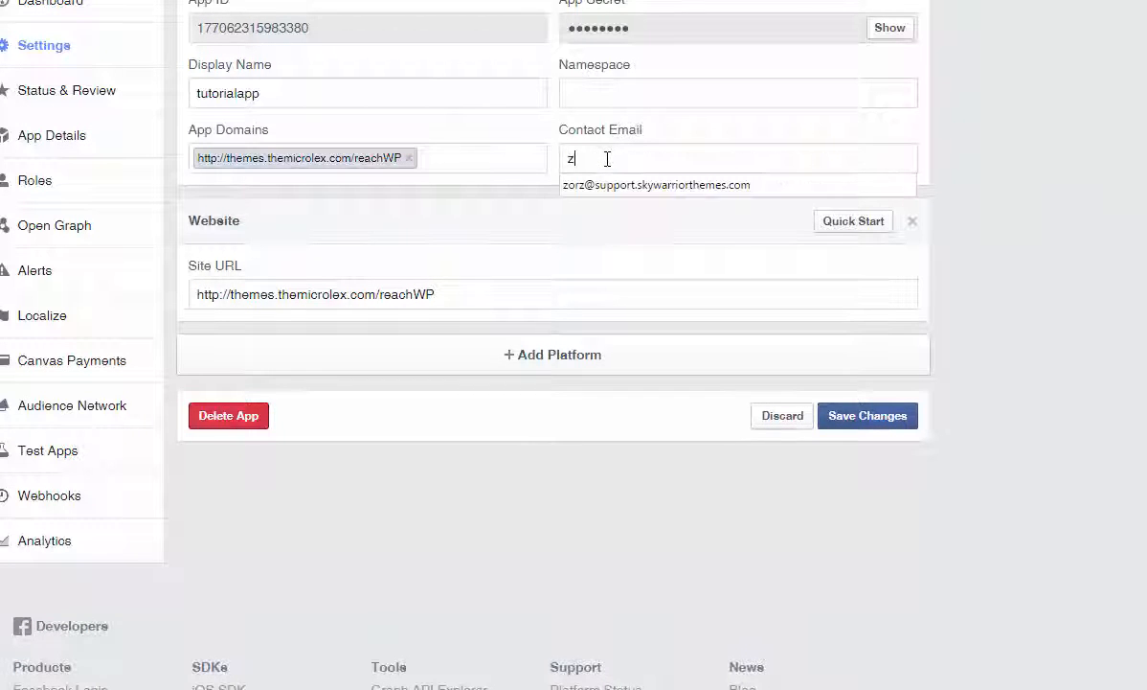
key("Down")
key("Return")
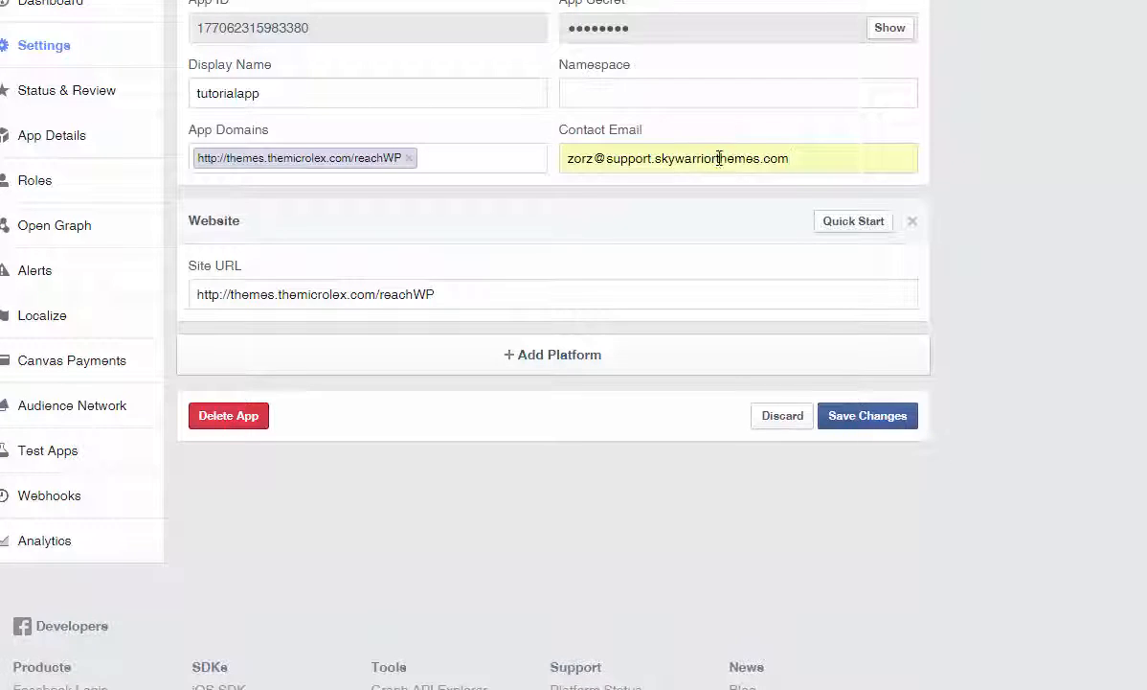
left_click(848, 415)
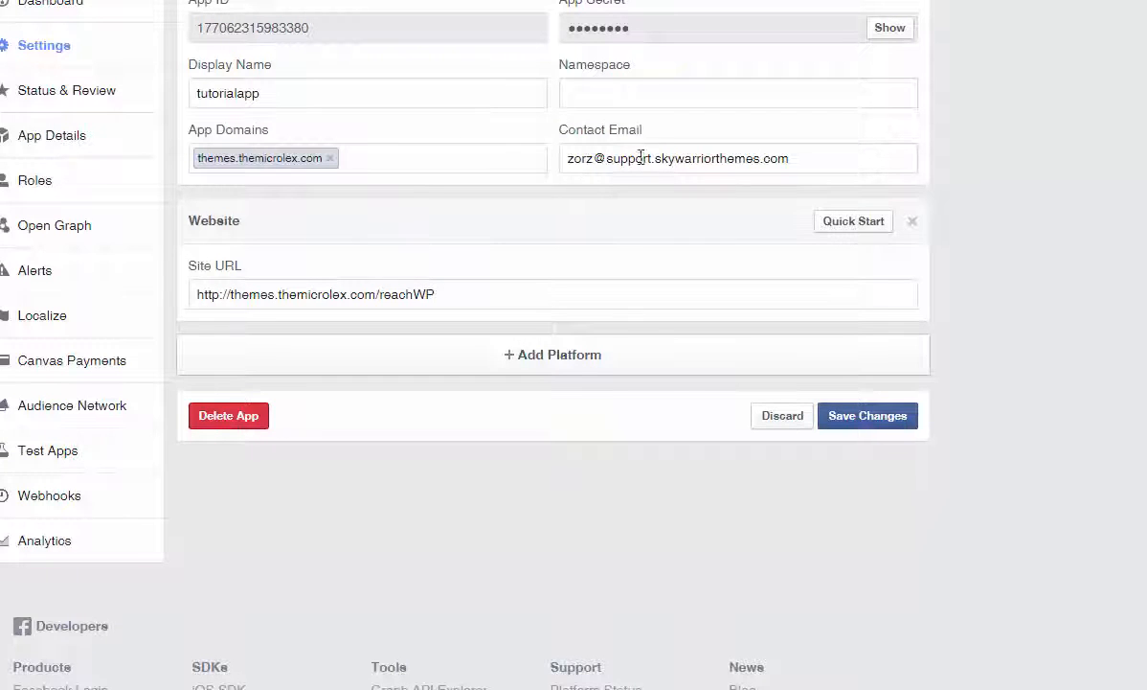
Make tutorialapp and all its live features available to the general public and confirm the change.
left_click(63, 90)
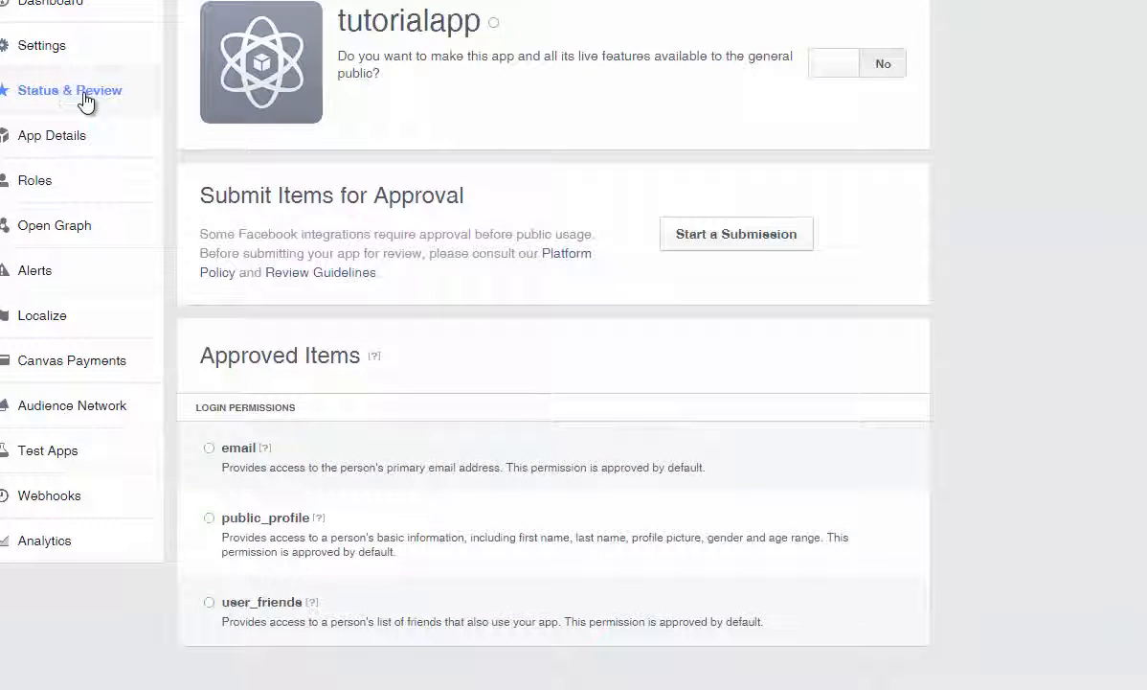
left_click(844, 67)
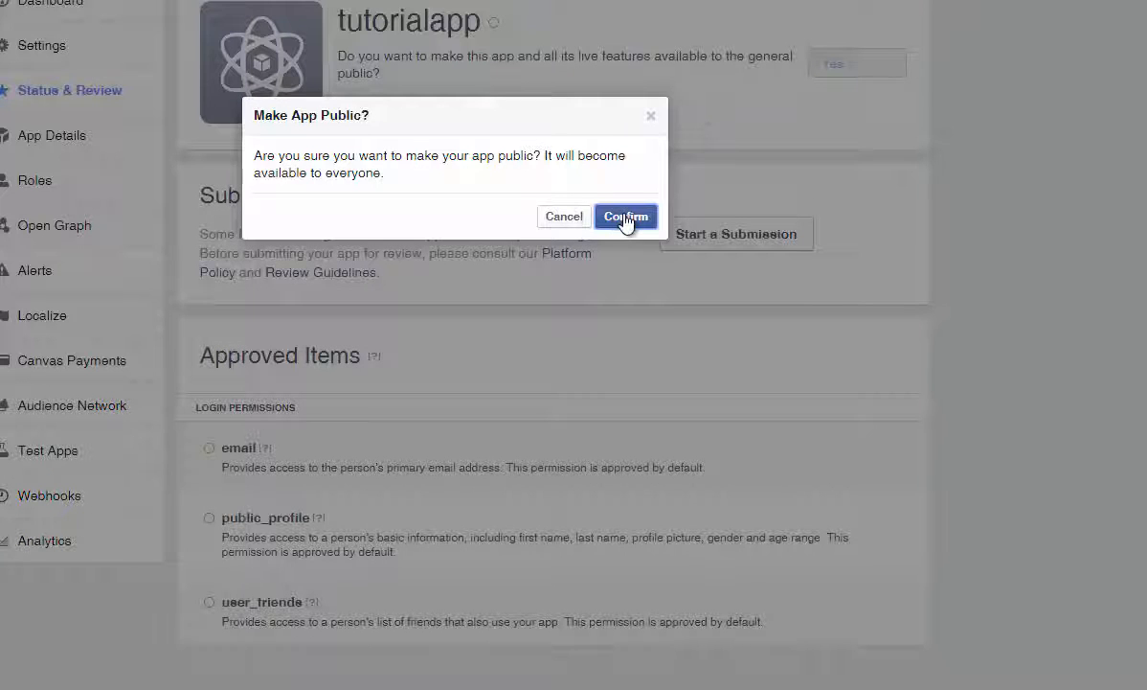
left_click(625, 218)
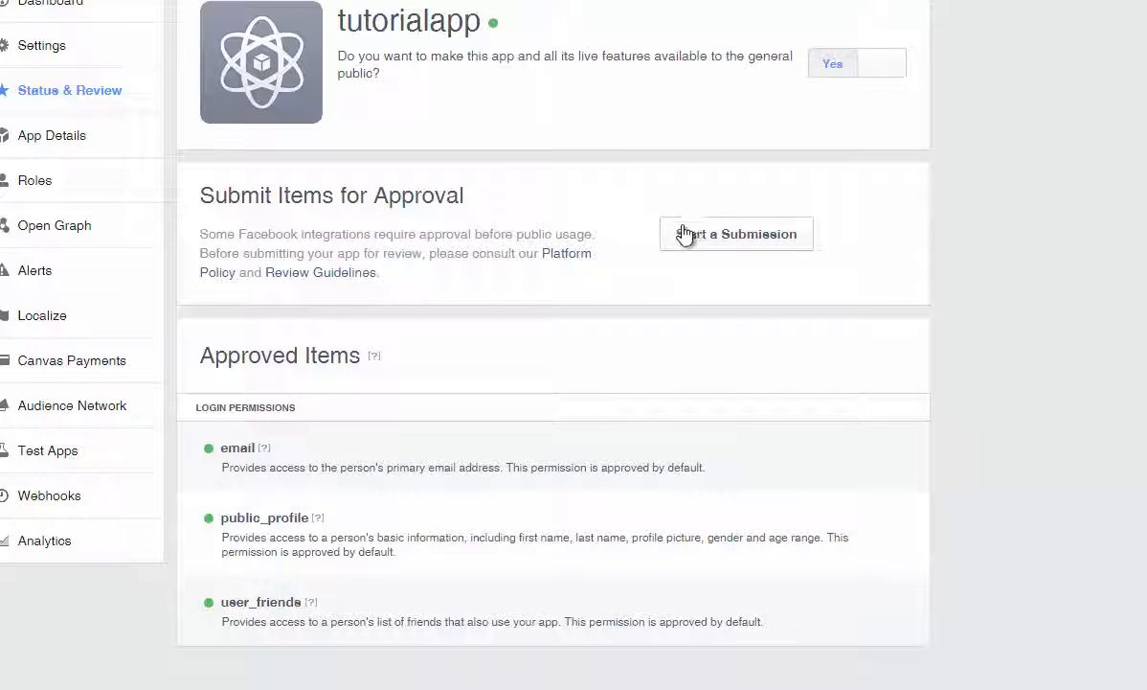
Start a review submission with the publish_actions permission and read the items required before submitting.
left_click(712, 238)
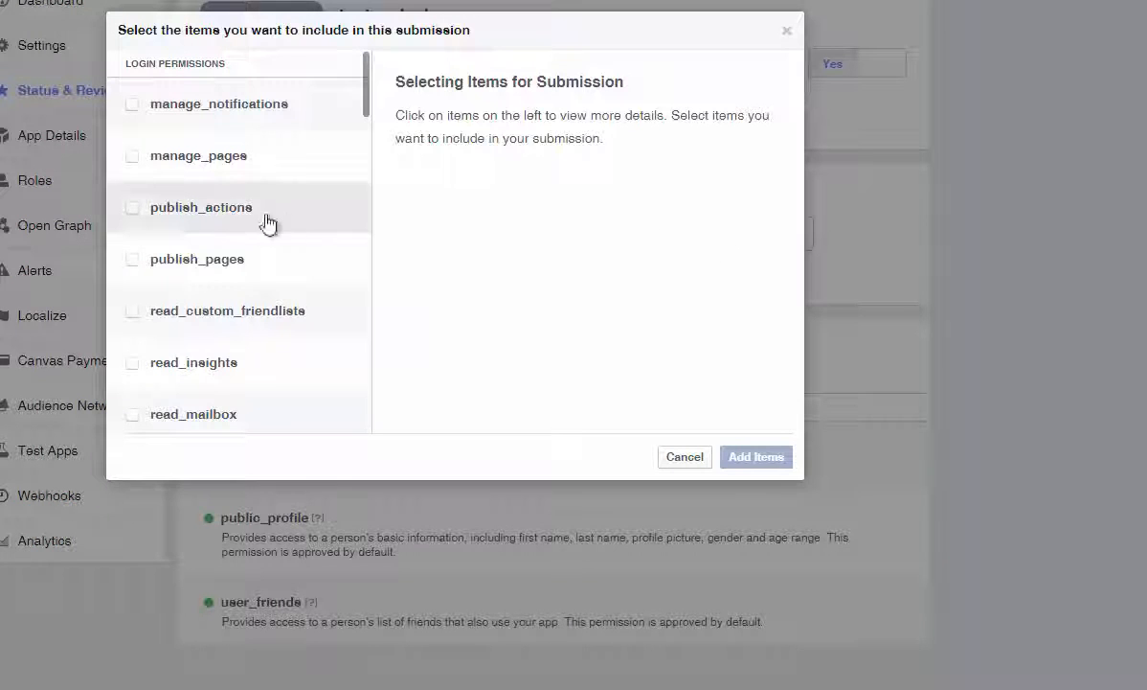
left_click(133, 211)
left_click(756, 458)
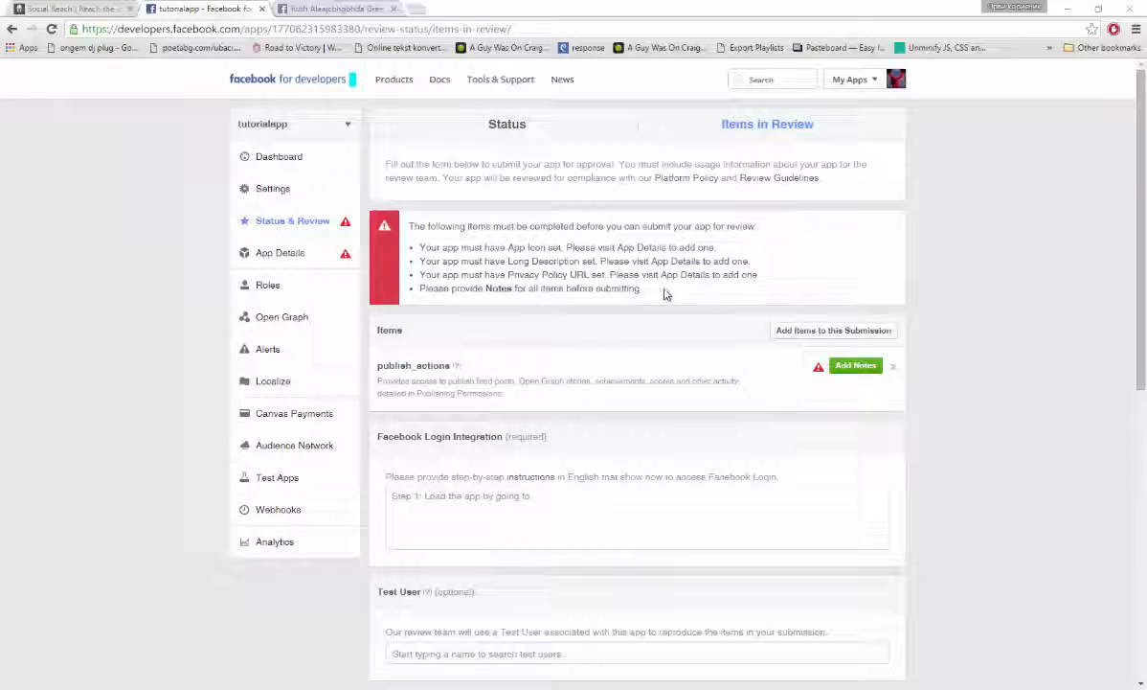
left_click_drag(586, 184, 290, 143)
left_click_drag(450, 260, 407, 224)
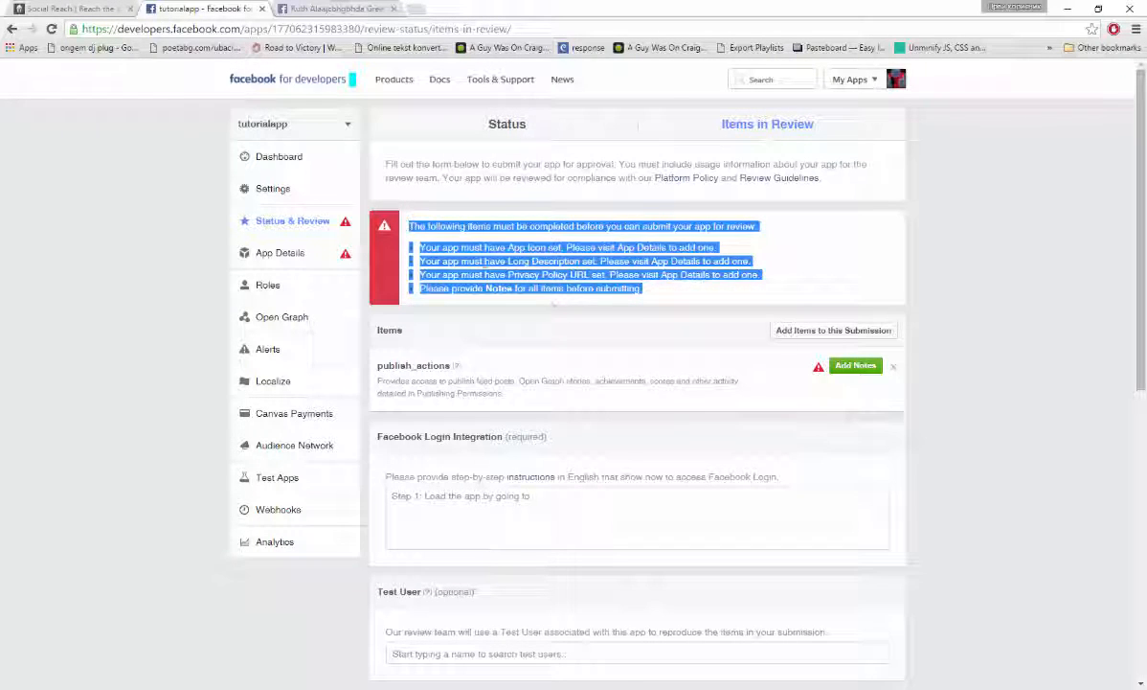
Open tutorialapp's App Details and set the Short Description to "App for reaching masses using different social networks".
left_click(568, 304)
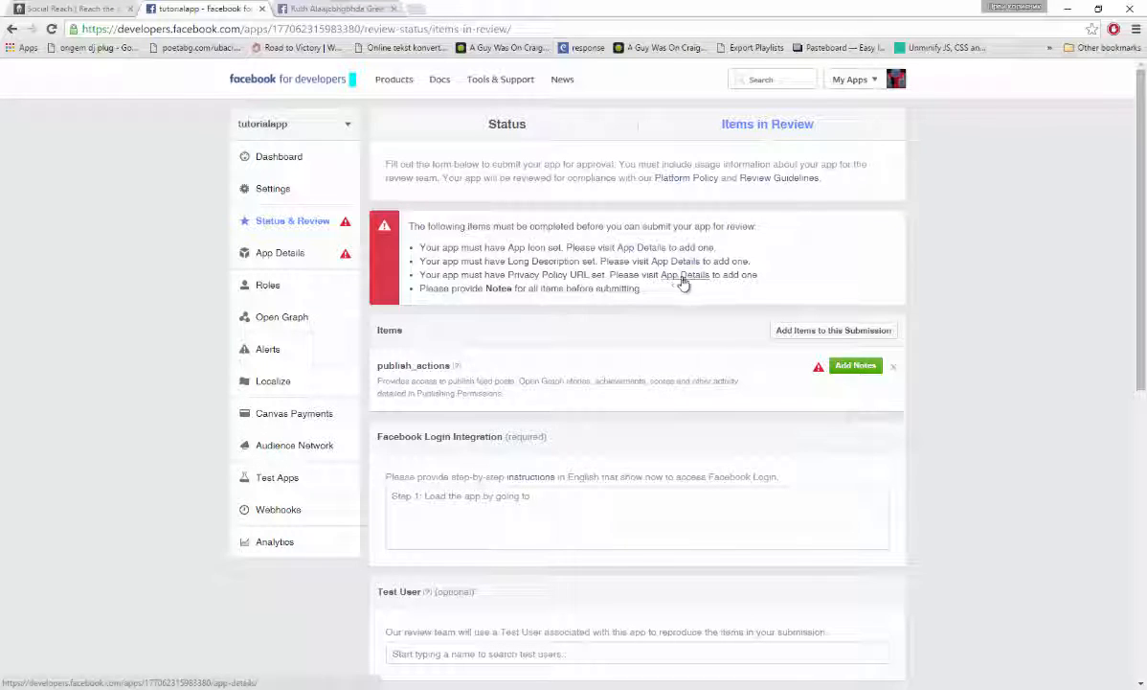
left_click(300, 256)
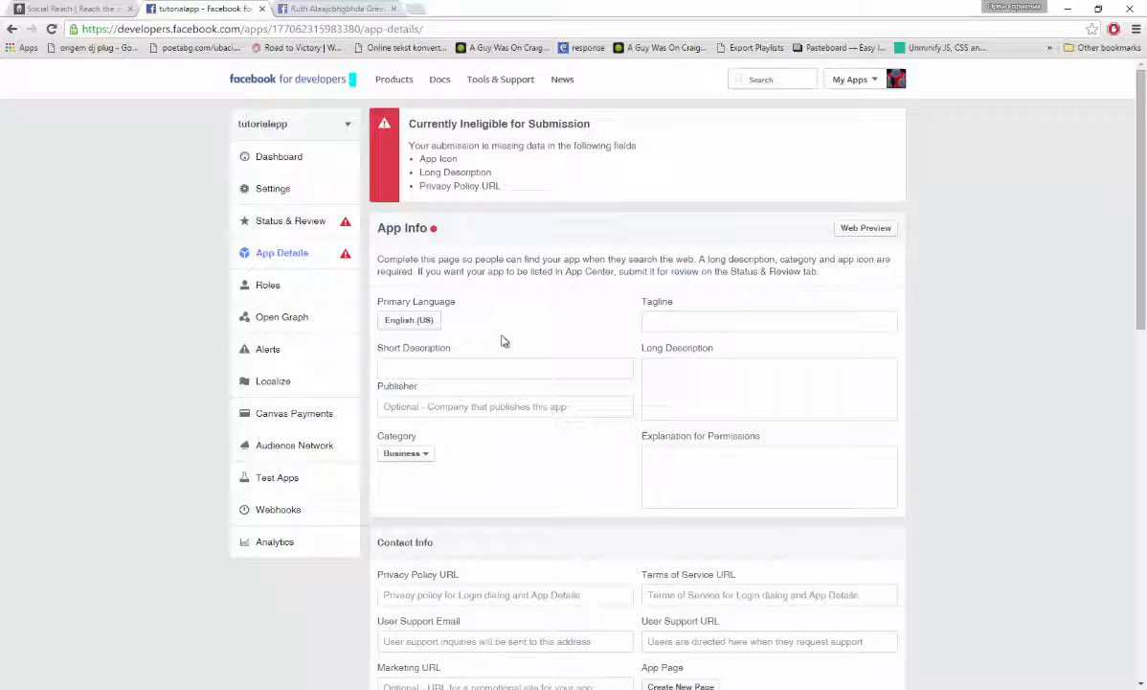
scroll(500, 333, "down", 1)
scroll(537, 333, "up", 1)
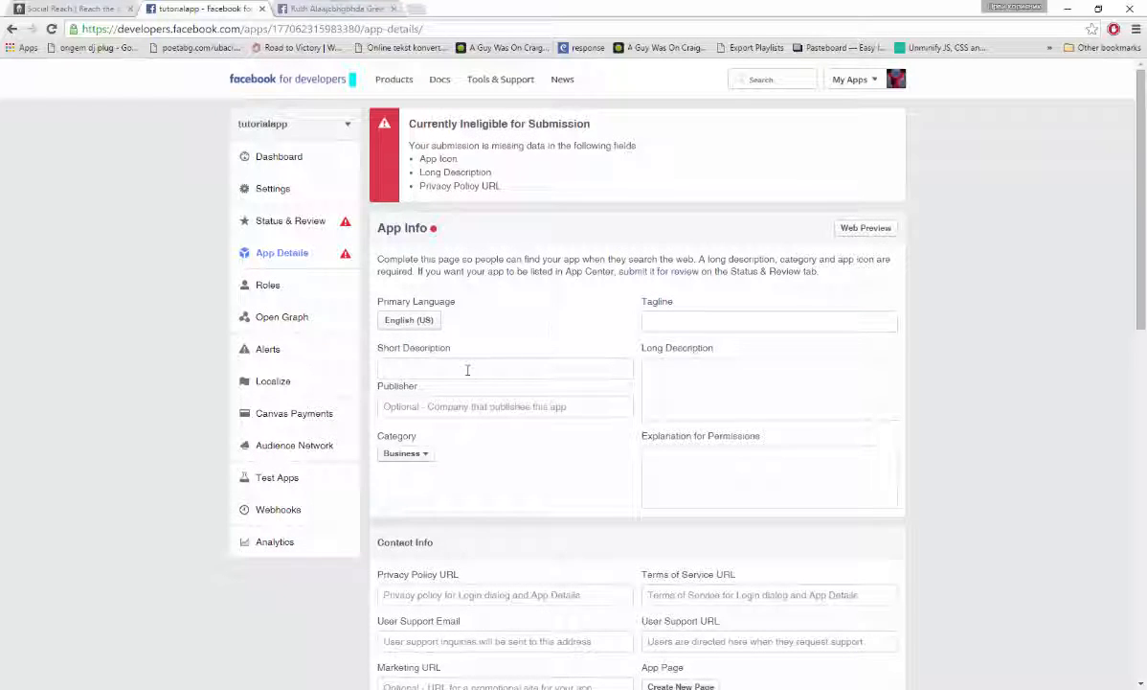
left_click(392, 367)
left_click(395, 383)
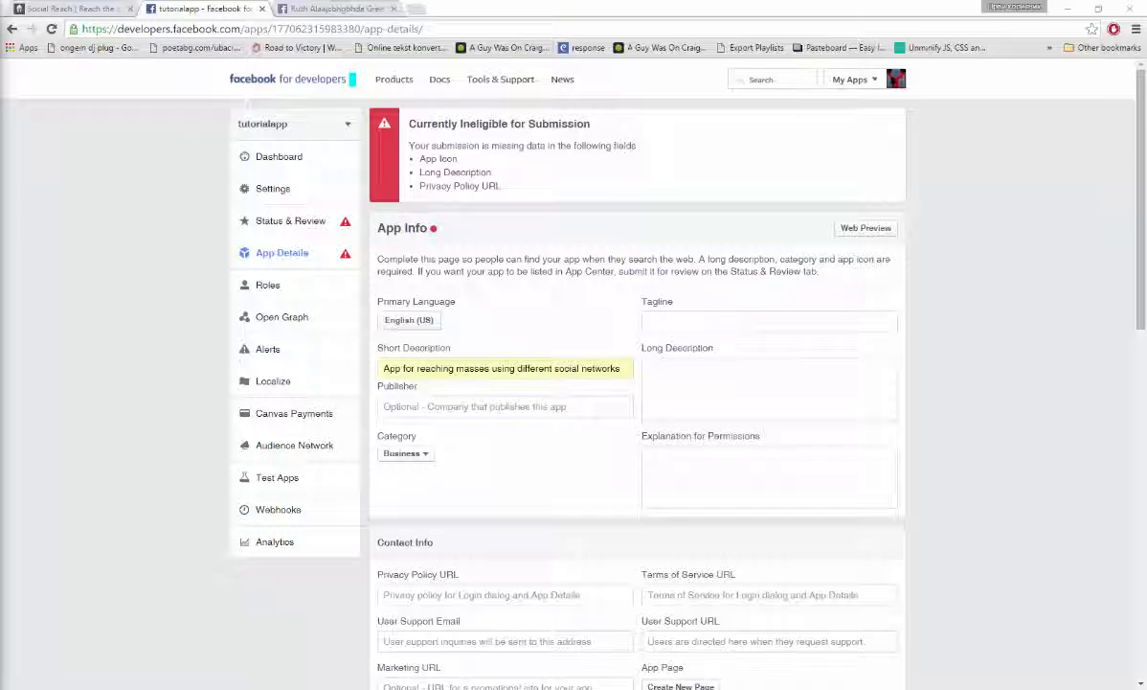
Paste the Long Description about the Themeforest authors' WordPress campaign theme, and explain under permissions that stories must be published on pledging users' news feeds.
left_click(737, 374)
key("ctrl+v")
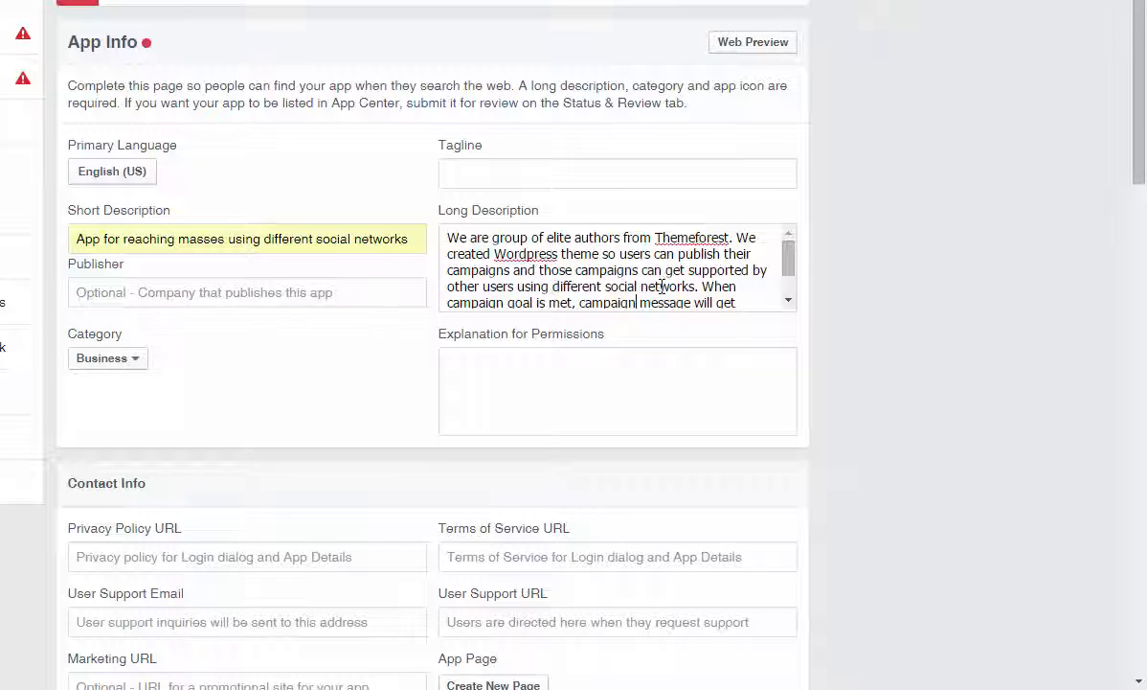
left_click(791, 304)
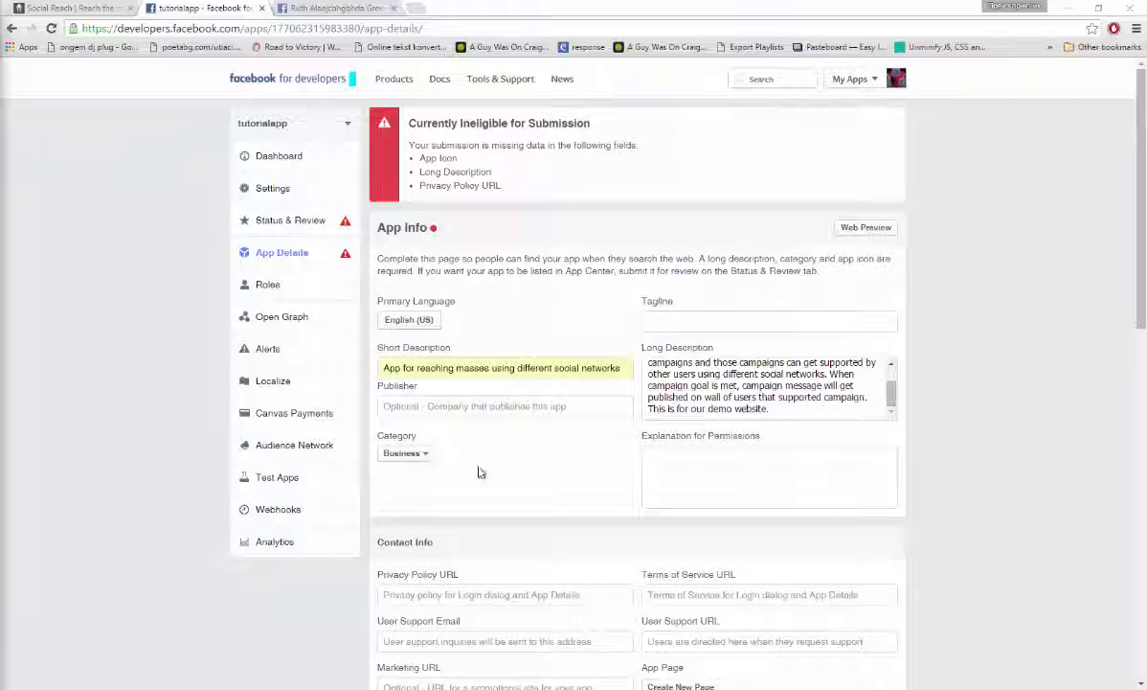
left_click(702, 461)
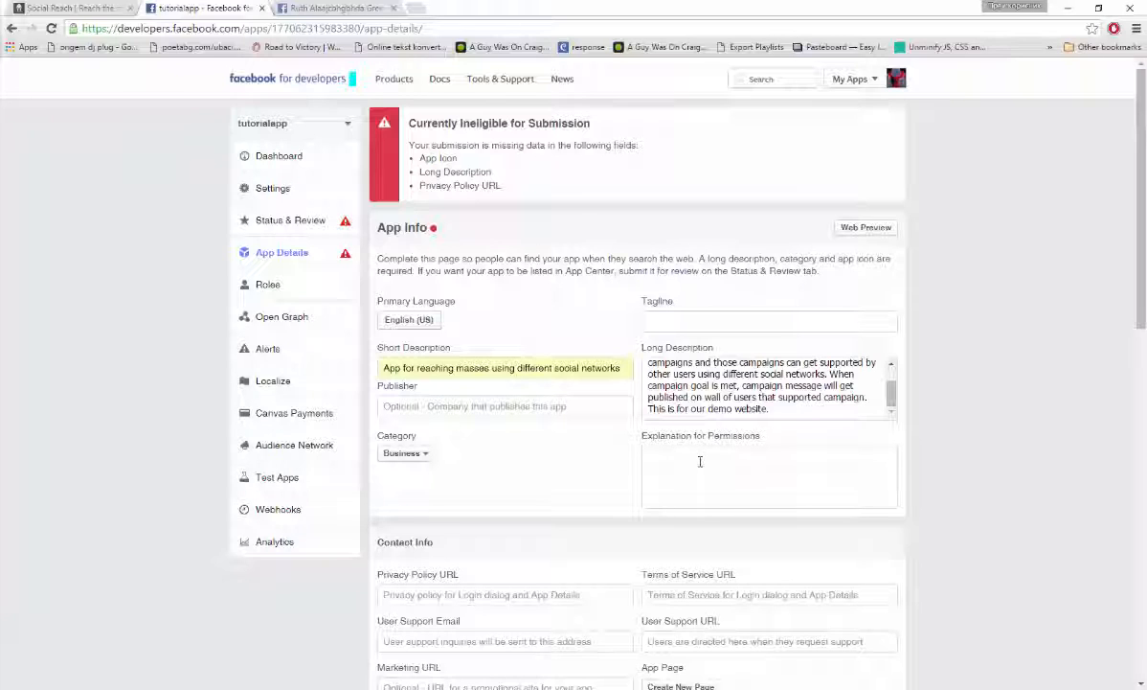
type("We need to be able to publish the story on users news feed, since they have pledged it to support the goal of their choice.")
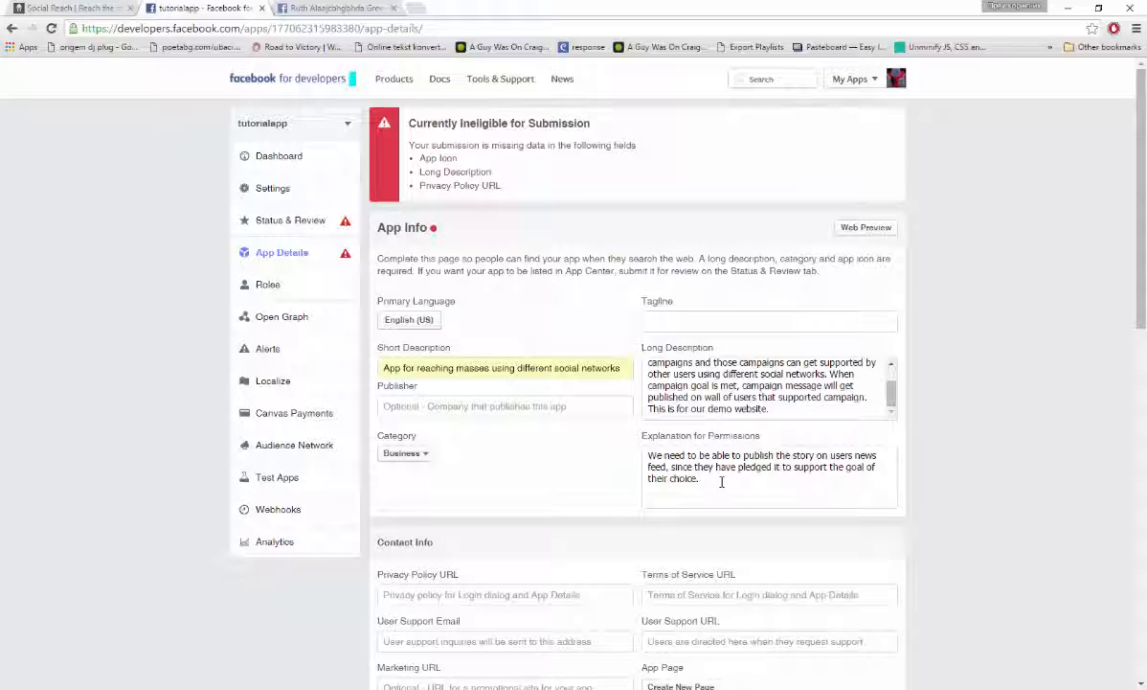
scroll(723, 482, "down", 2)
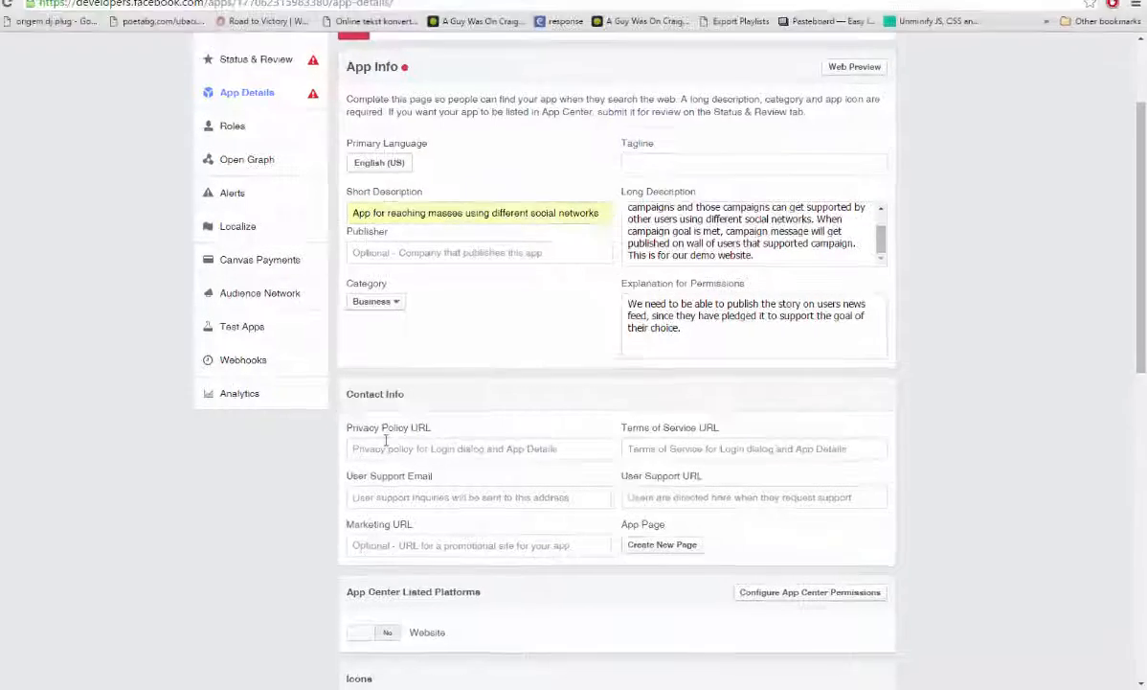
left_click(381, 448)
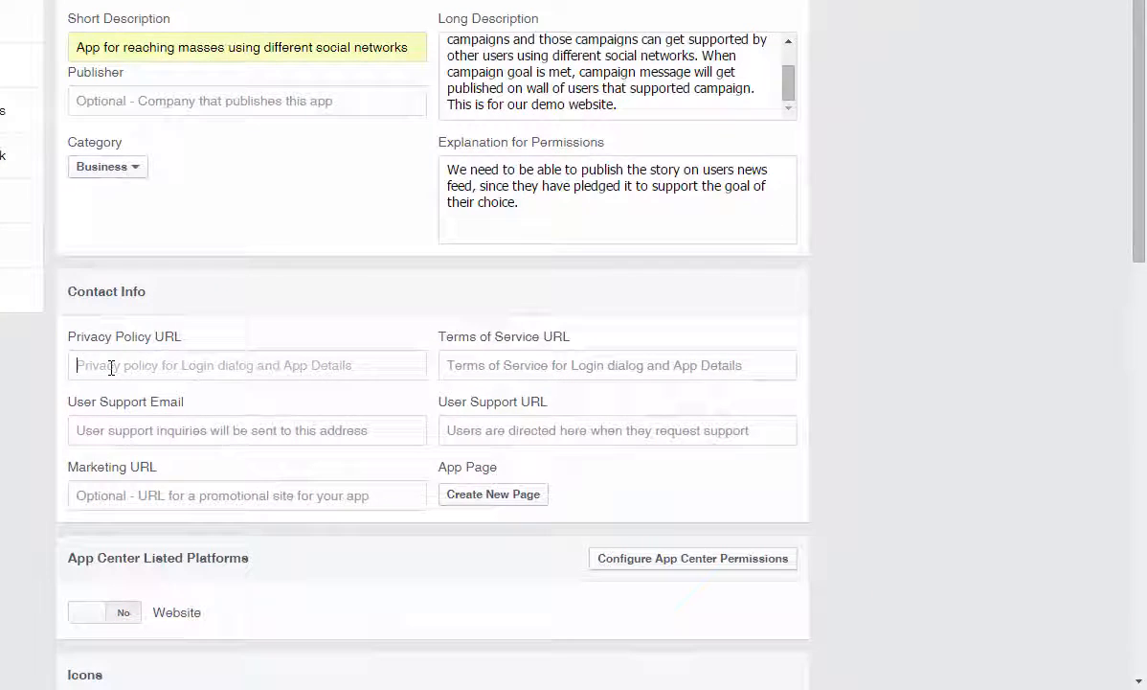
left_click(494, 365)
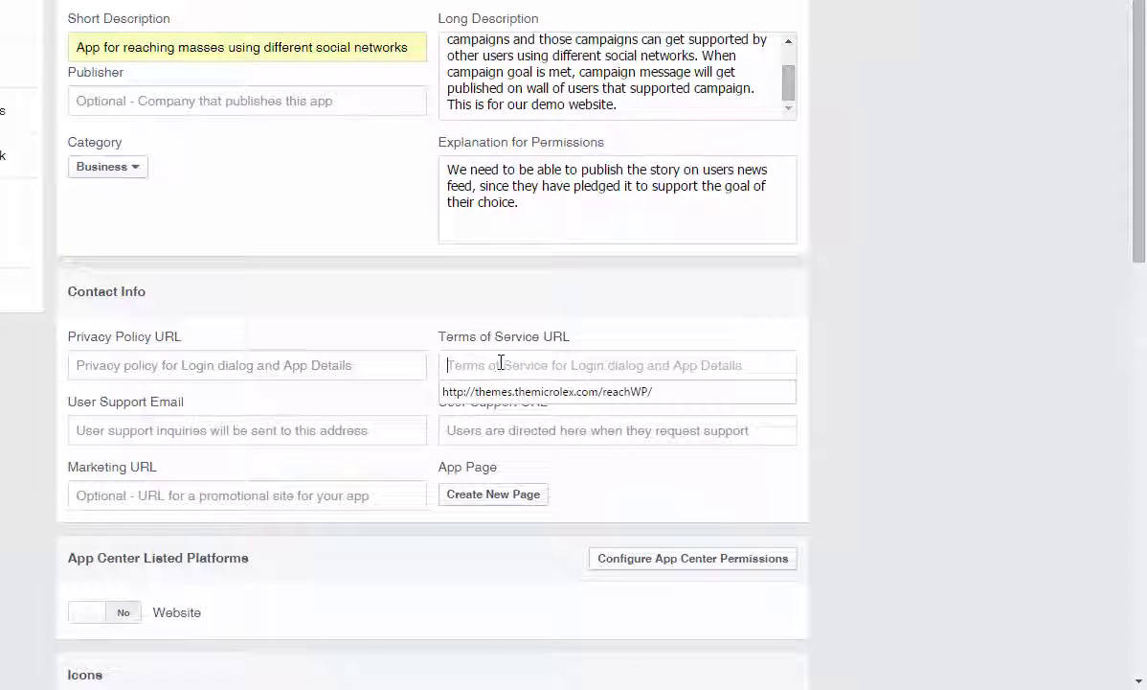
left_click(158, 433)
left_click(153, 371)
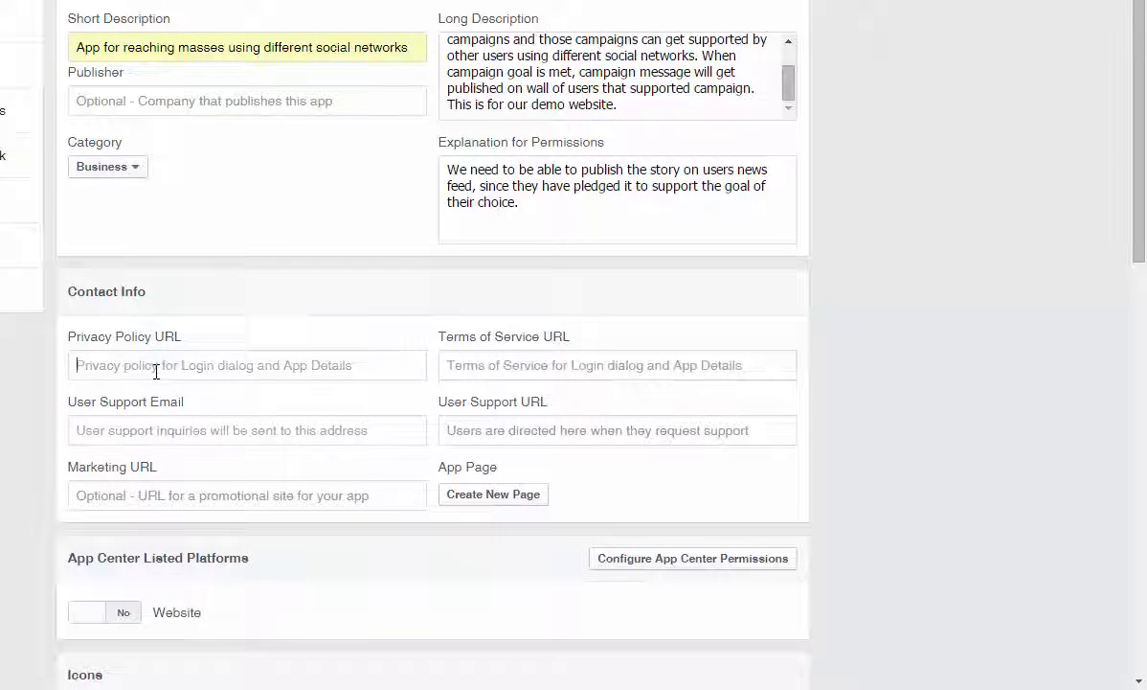
left_click(494, 364)
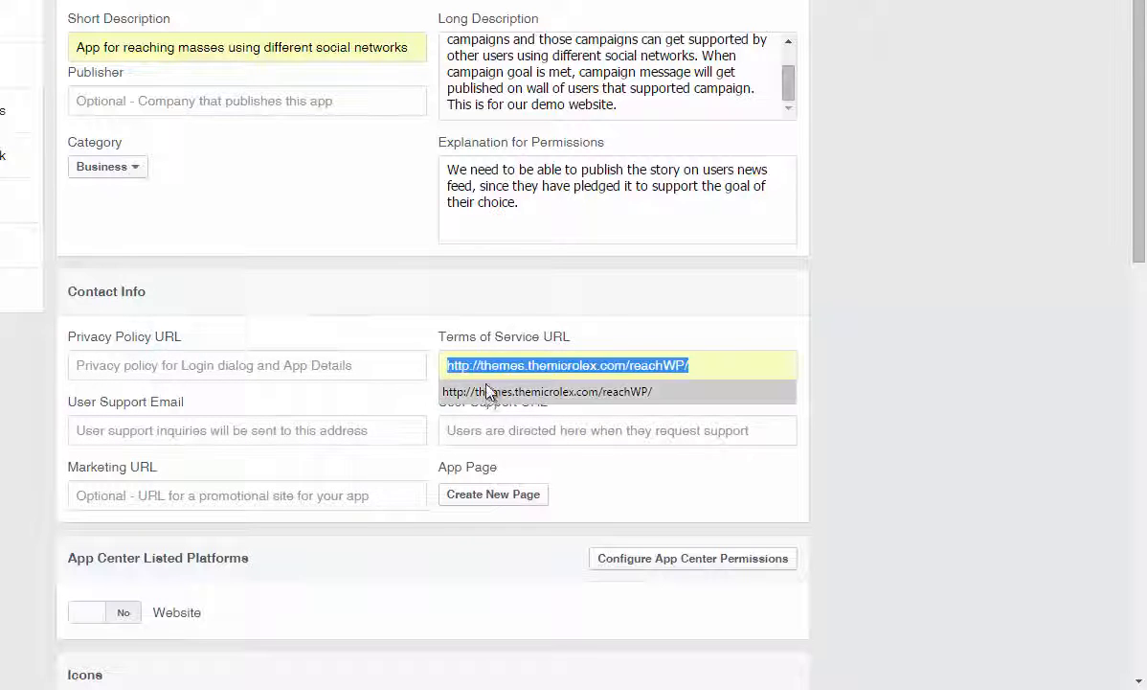
left_click(491, 393)
left_click_drag(711, 361, 402, 364)
key("ctrl+c")
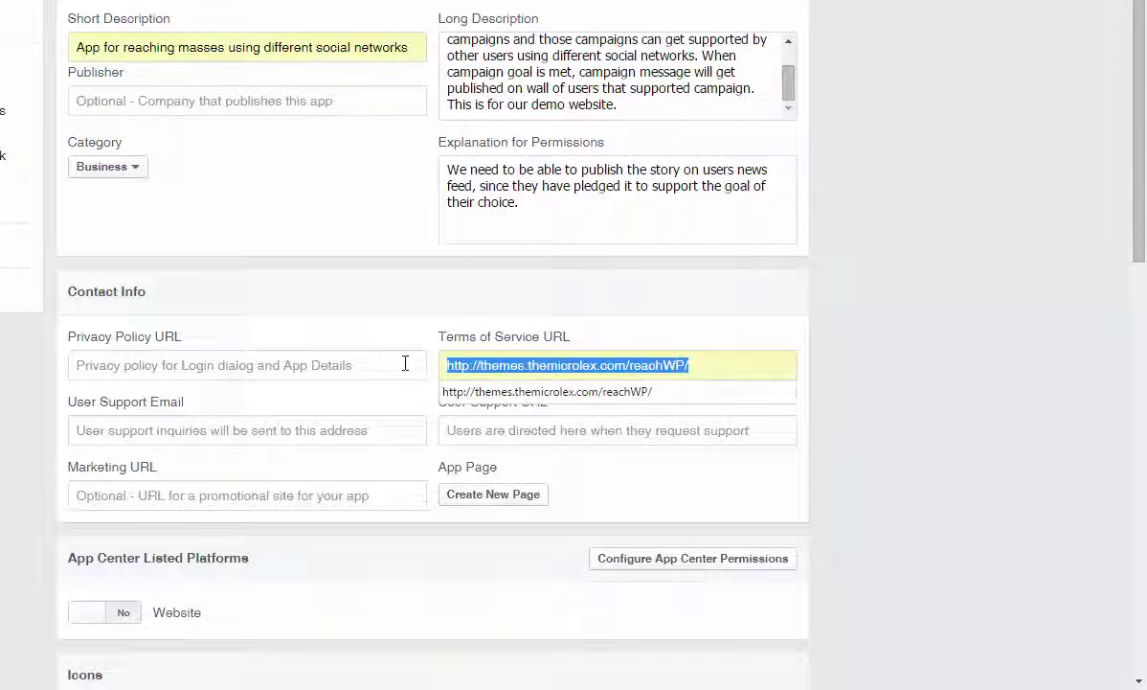
left_click(261, 365)
key("ctrl+v")
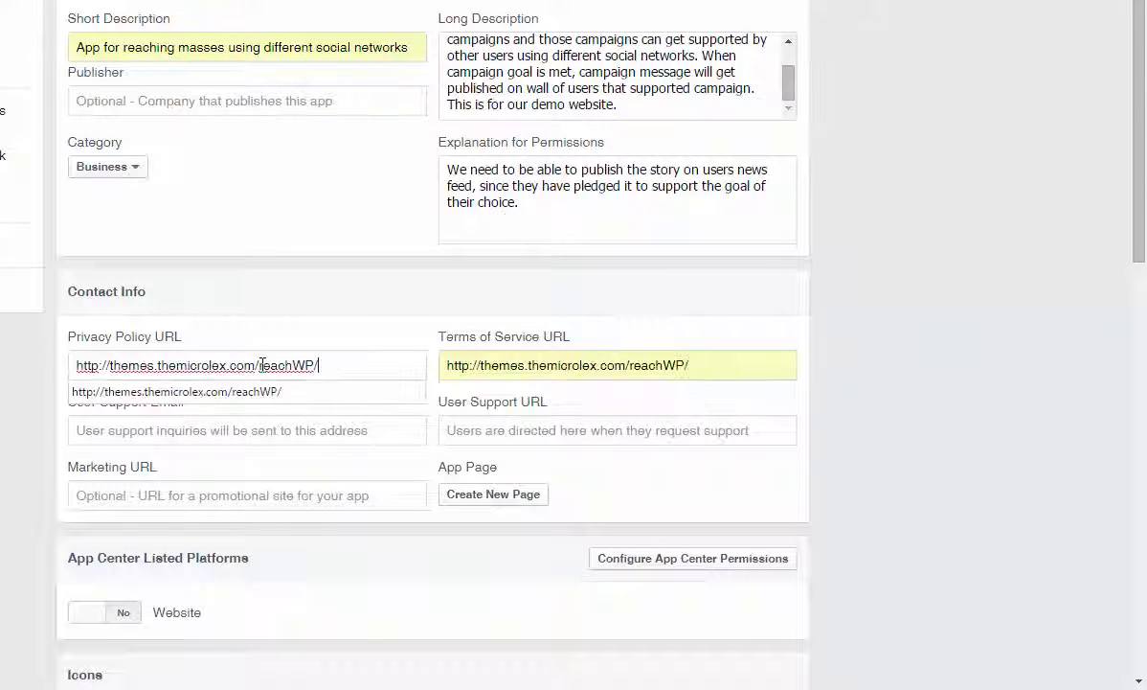
left_click(330, 347)
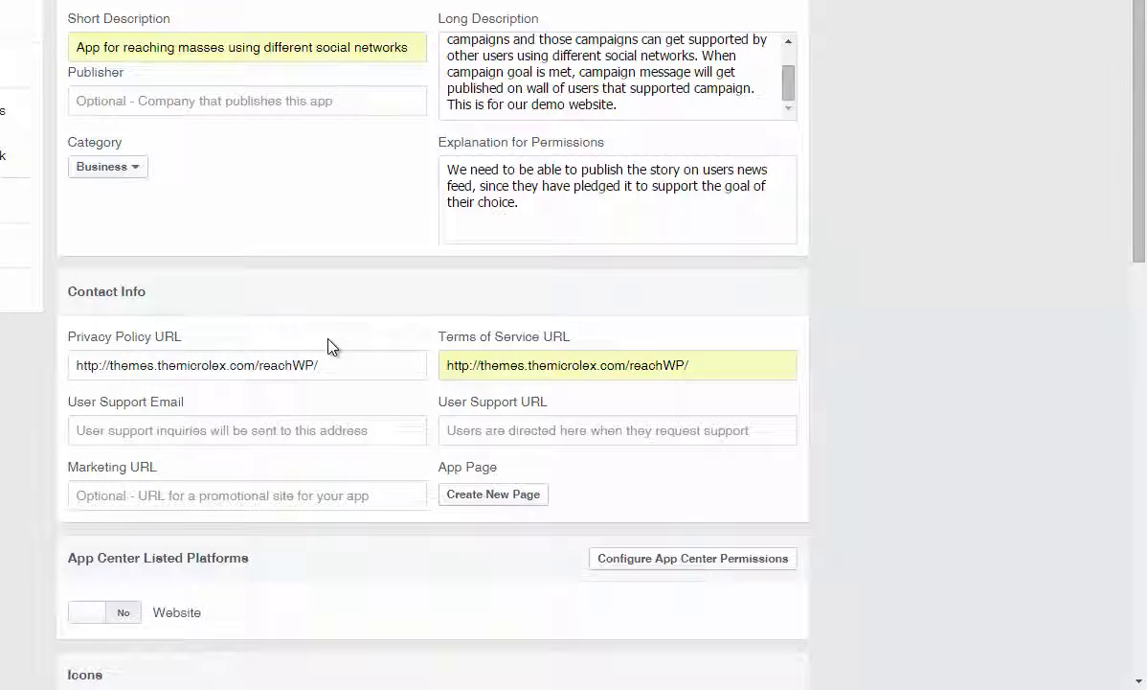
Fill in the User Support Email with the suggested support address.
left_click(139, 430)
type("z")
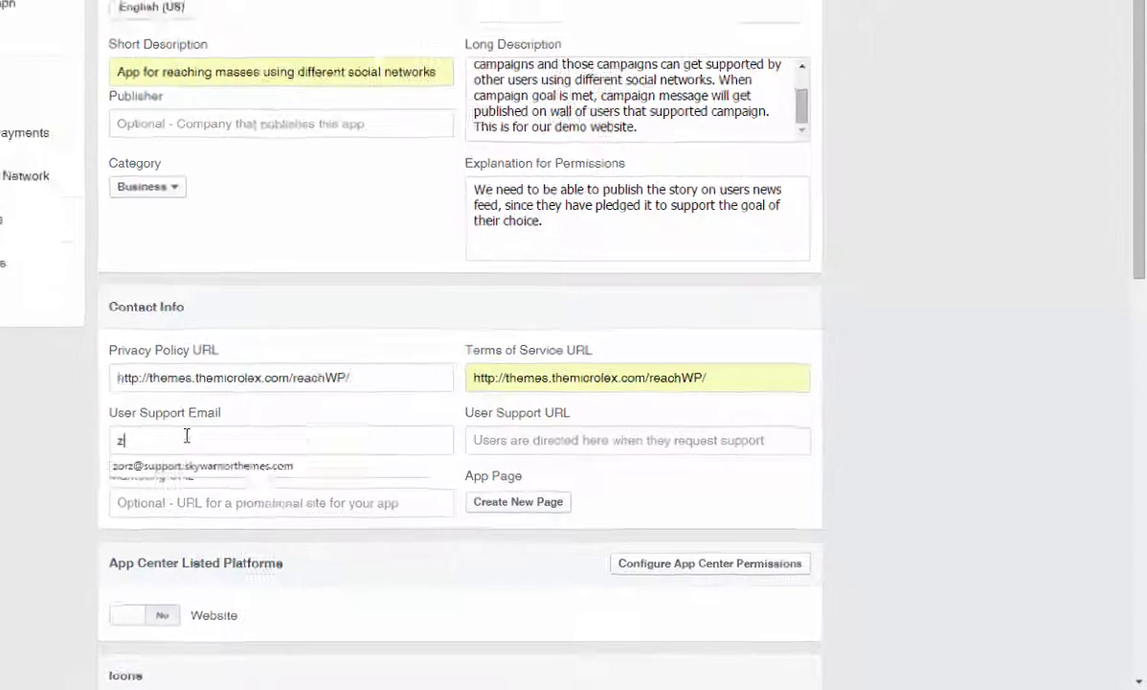
left_click(202, 465)
Upload logo-big-vector.jpg from the Icons folder as the 1024 x 1024 App Icon.
scroll(60, 416, "down", 2)
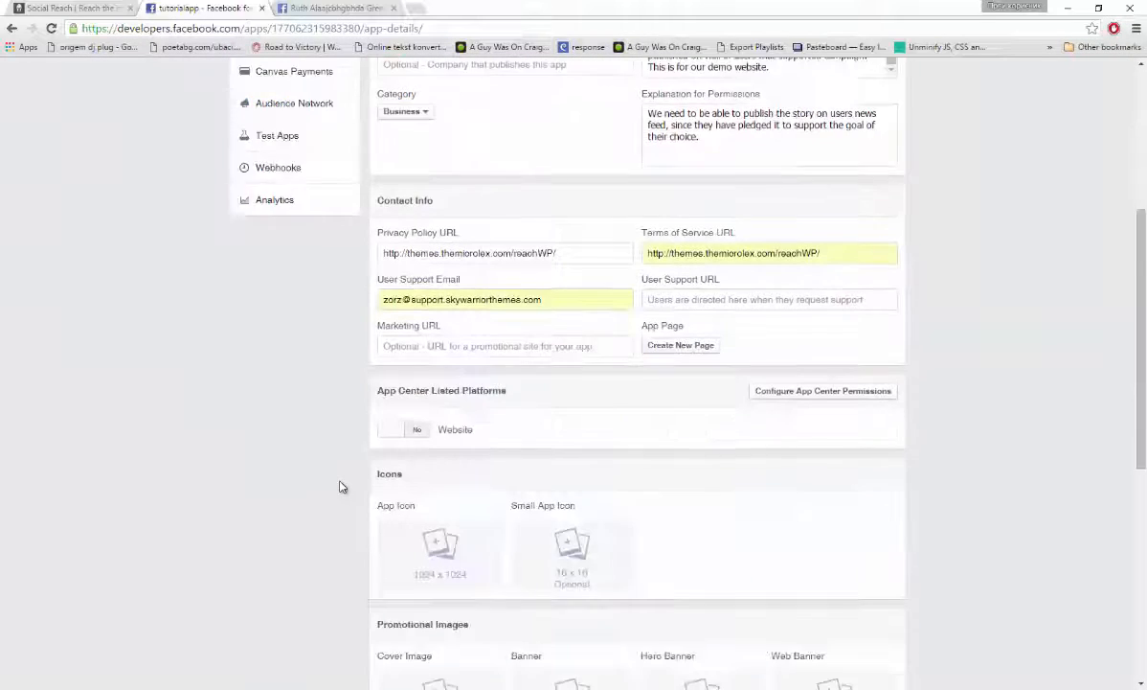
scroll(342, 487, "down", 2)
scroll(340, 485, "up", 1)
scroll(343, 483, "down", 1)
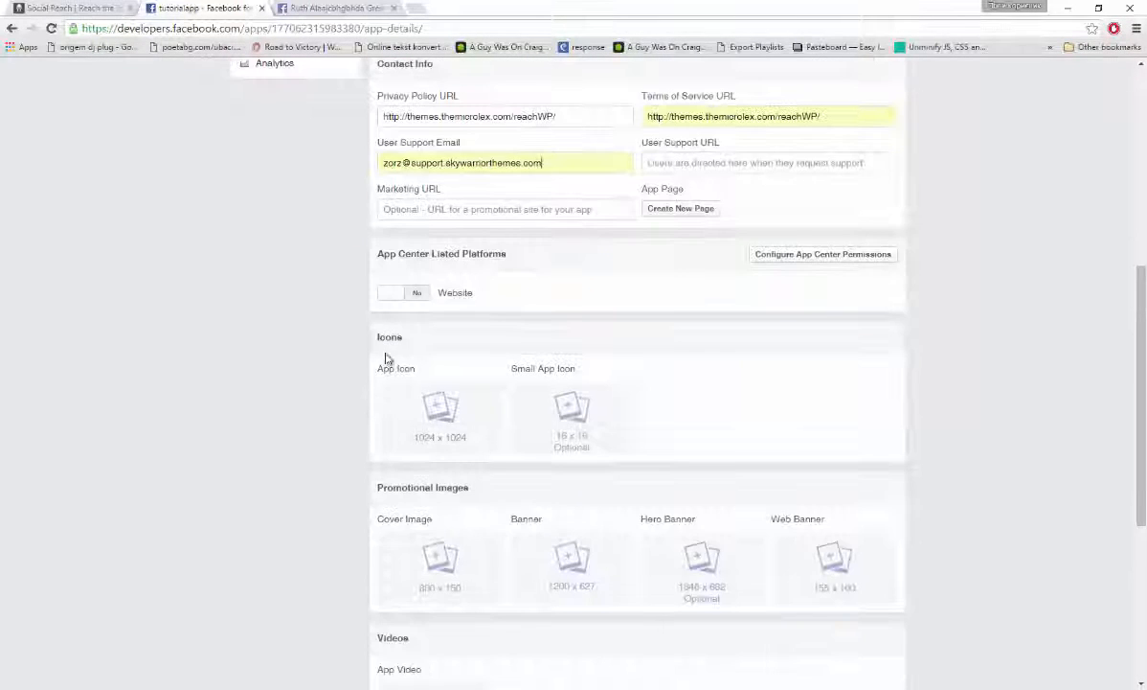
scroll(363, 386, "down", 1)
scroll(363, 387, "down", 2)
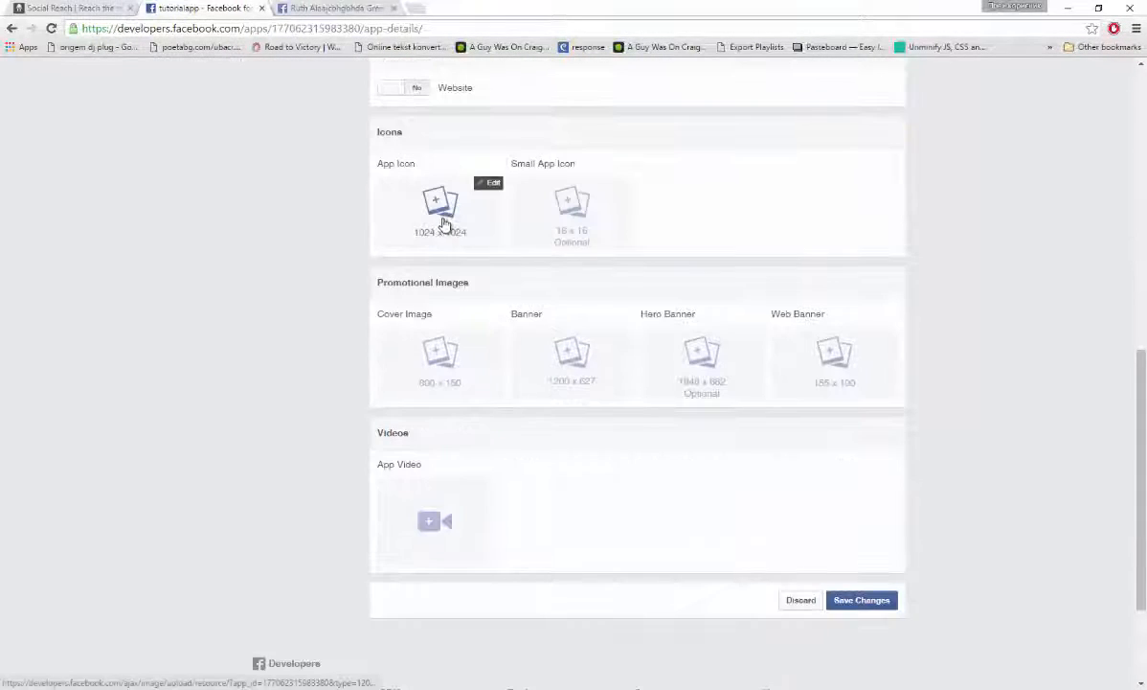
left_click(438, 219)
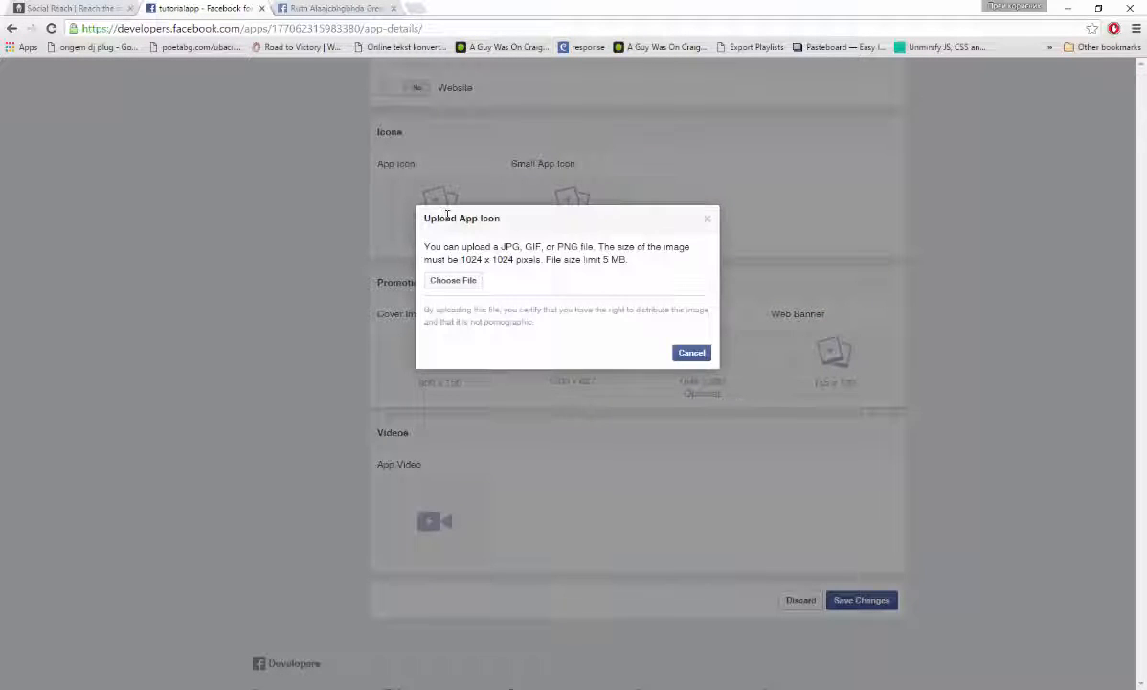
left_click(458, 285)
left_click(141, 127)
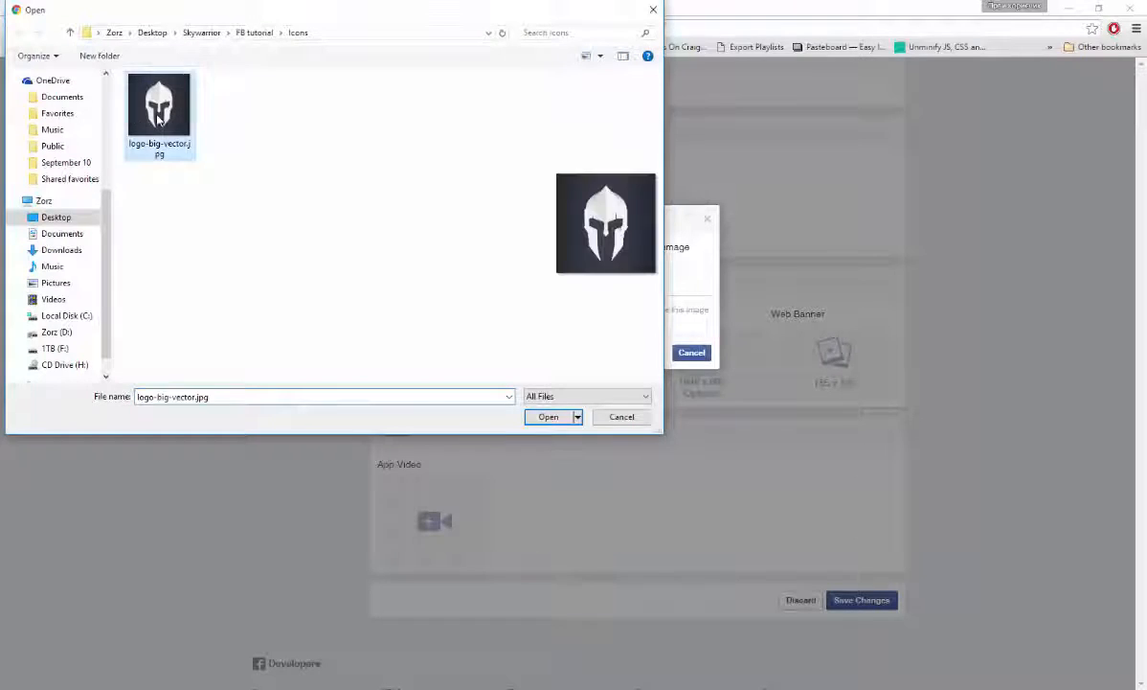
left_click(548, 416)
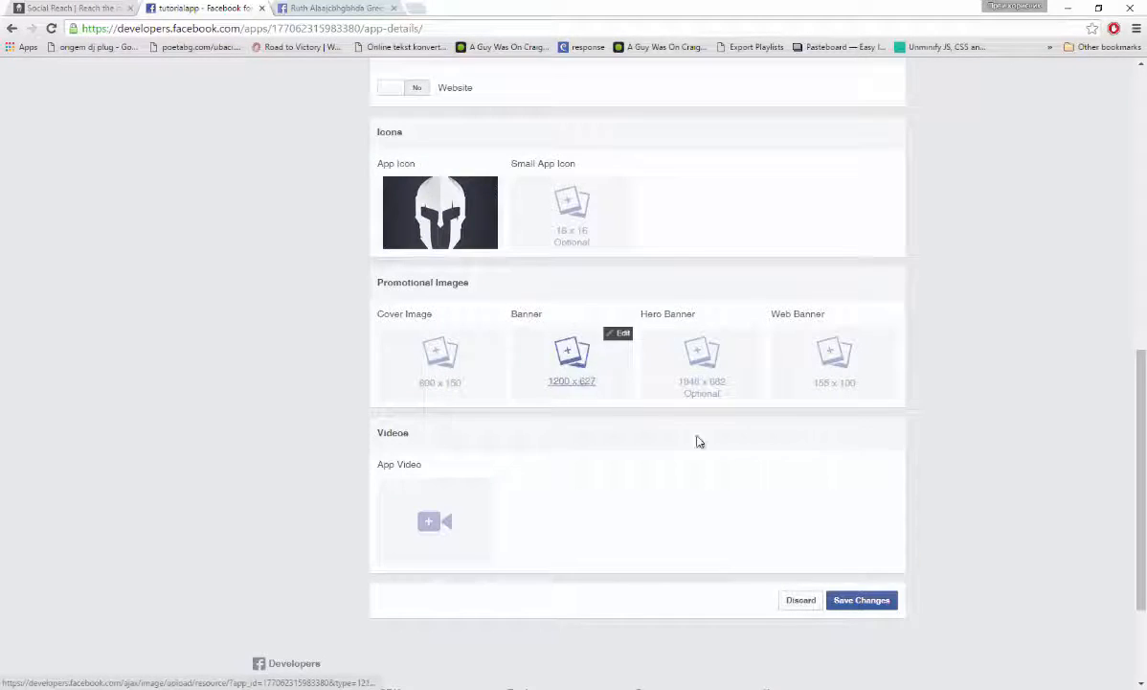
Save the App Details changes and continue with the App Review submission.
left_click(869, 605)
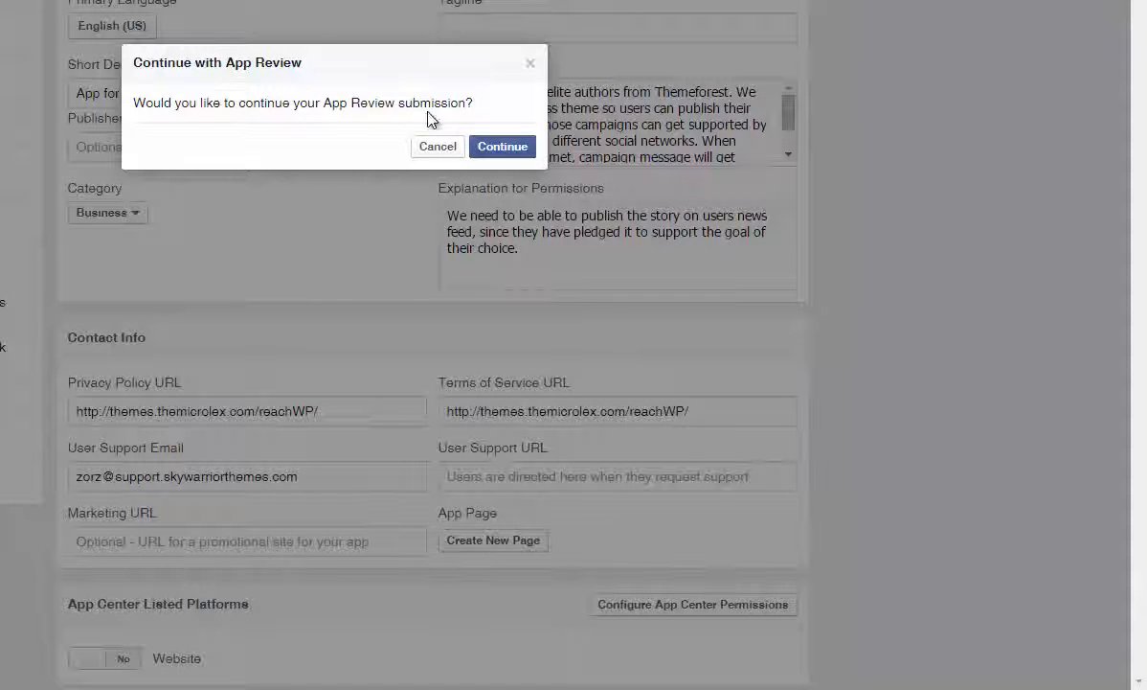
left_click(519, 153)
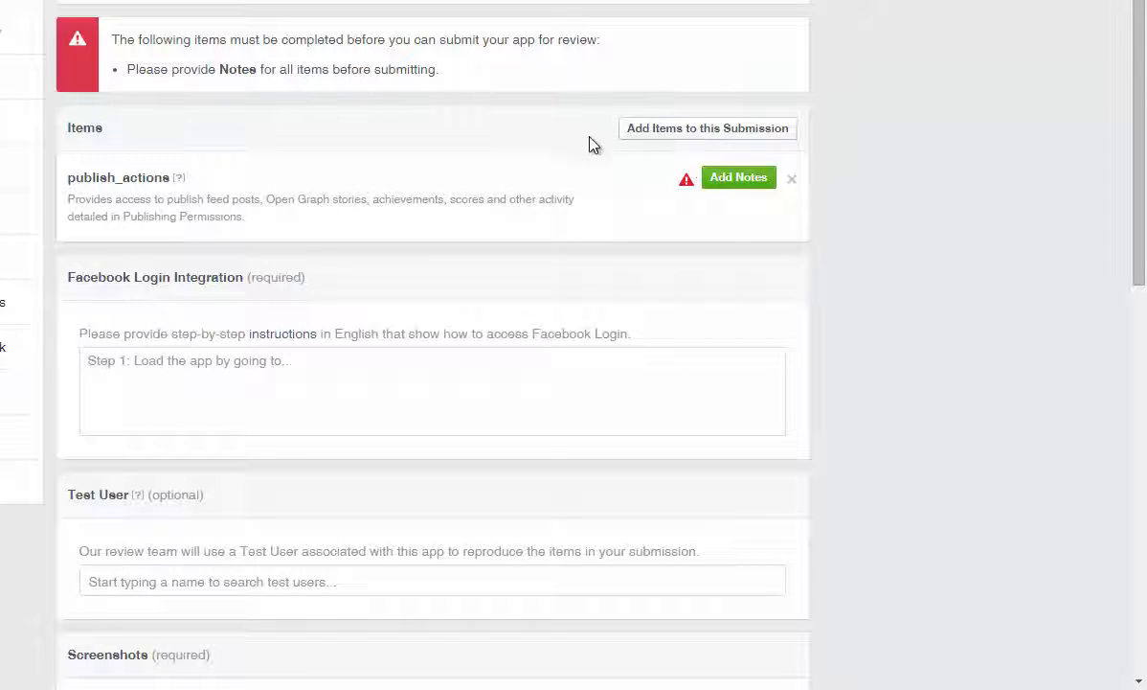
Open the publish_actions notes, confirm all four policies and choose "Lets people post to Facebook using a custom composer".
left_click(742, 182)
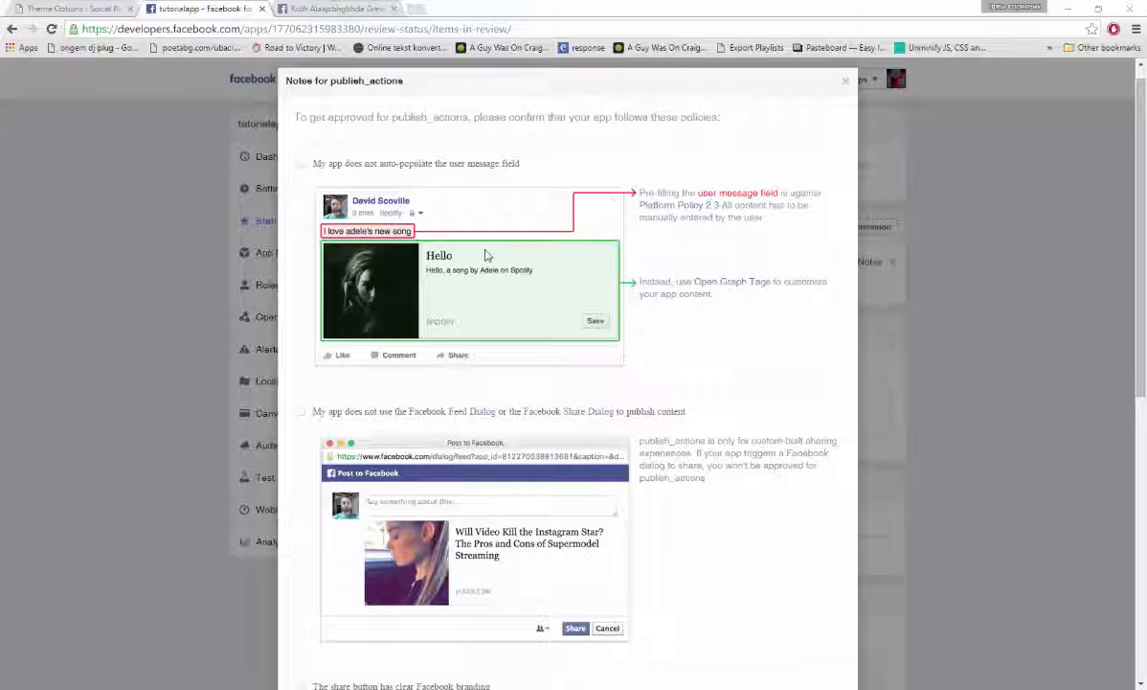
left_click(300, 163)
left_click(301, 209)
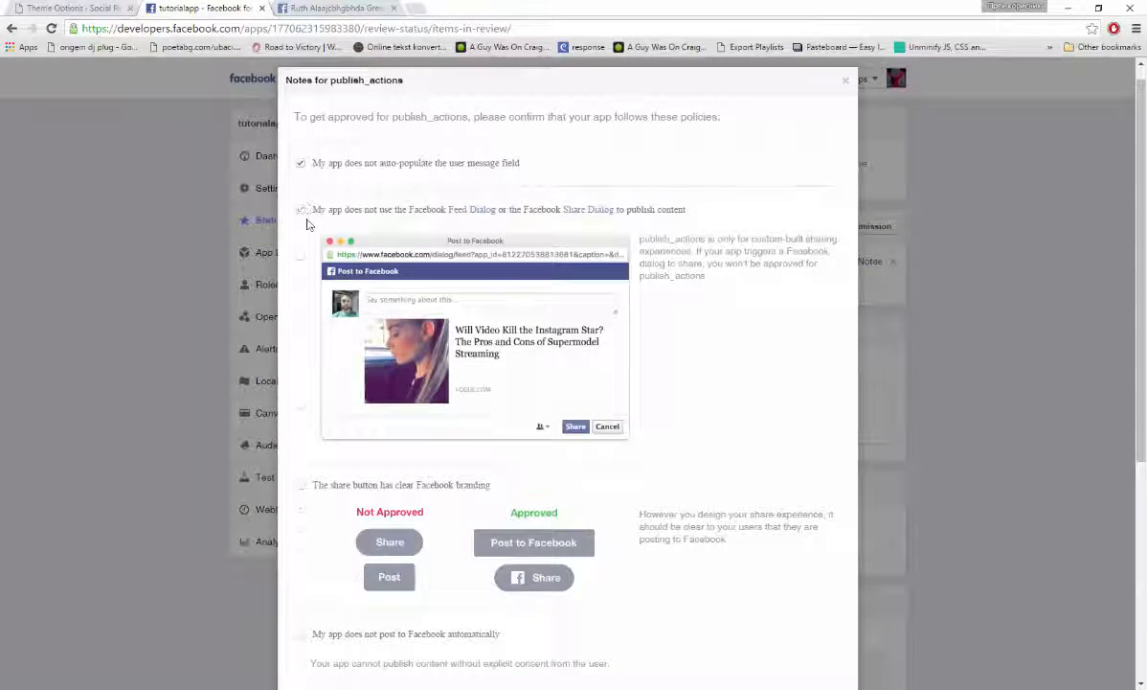
left_click(301, 256)
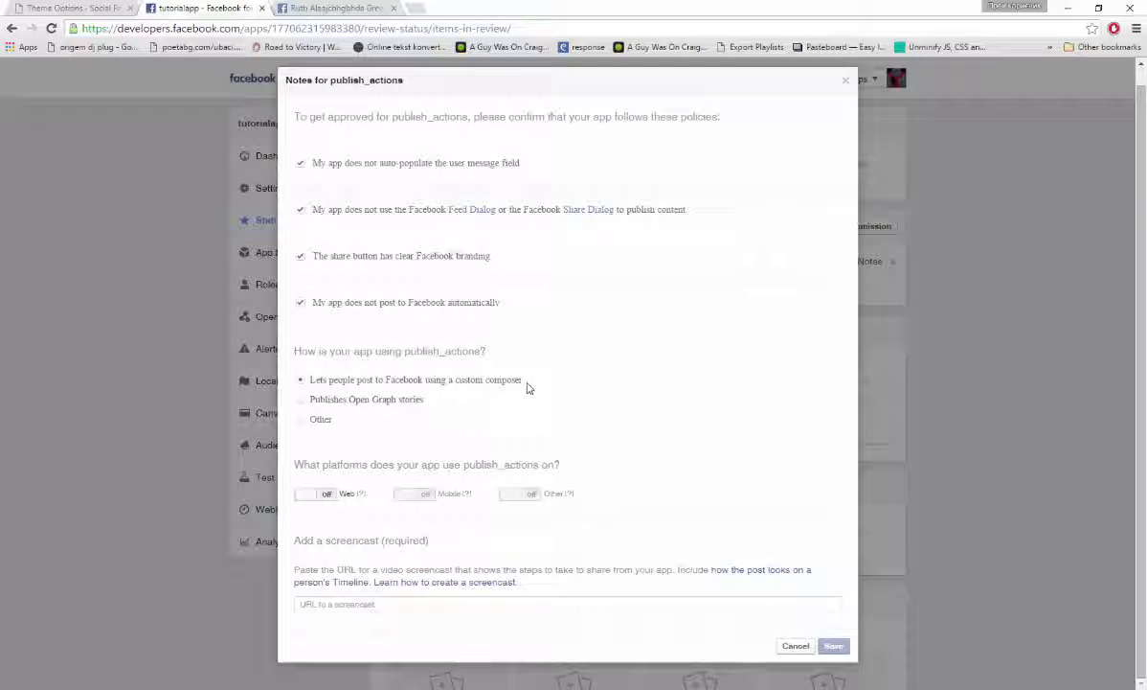
Turn on the Web platform for publish_actions and paste the seven-step testing instructions, from signing in to checking the wall for the message.
left_click(326, 496)
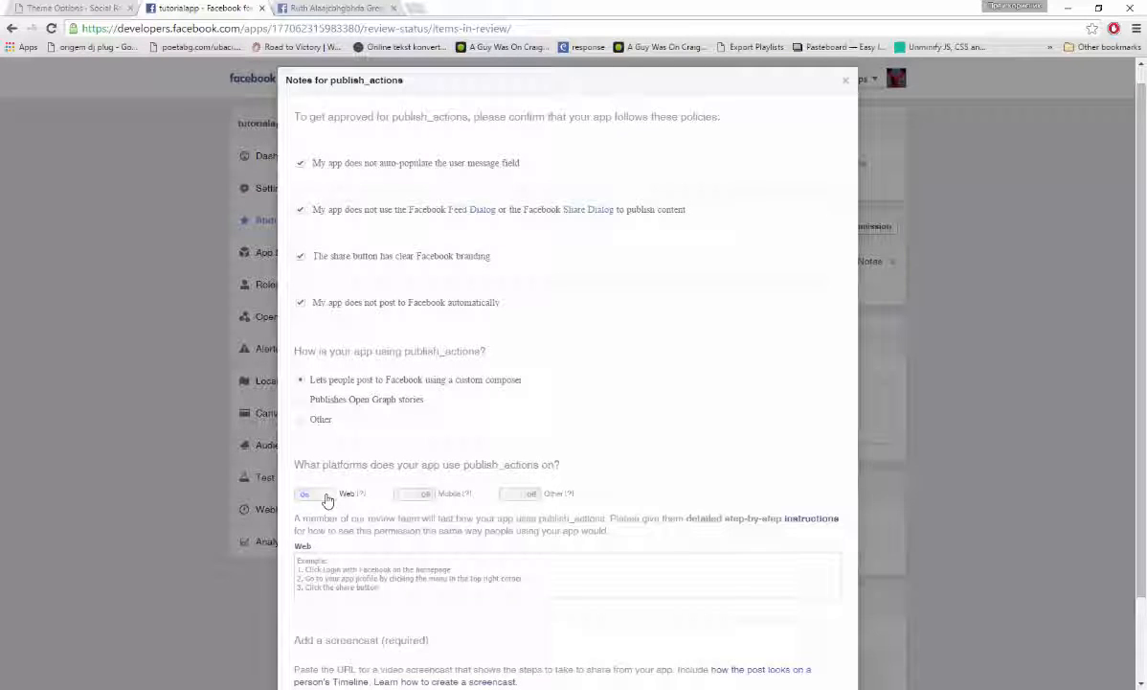
left_click(347, 564)
key("ctrl+v")
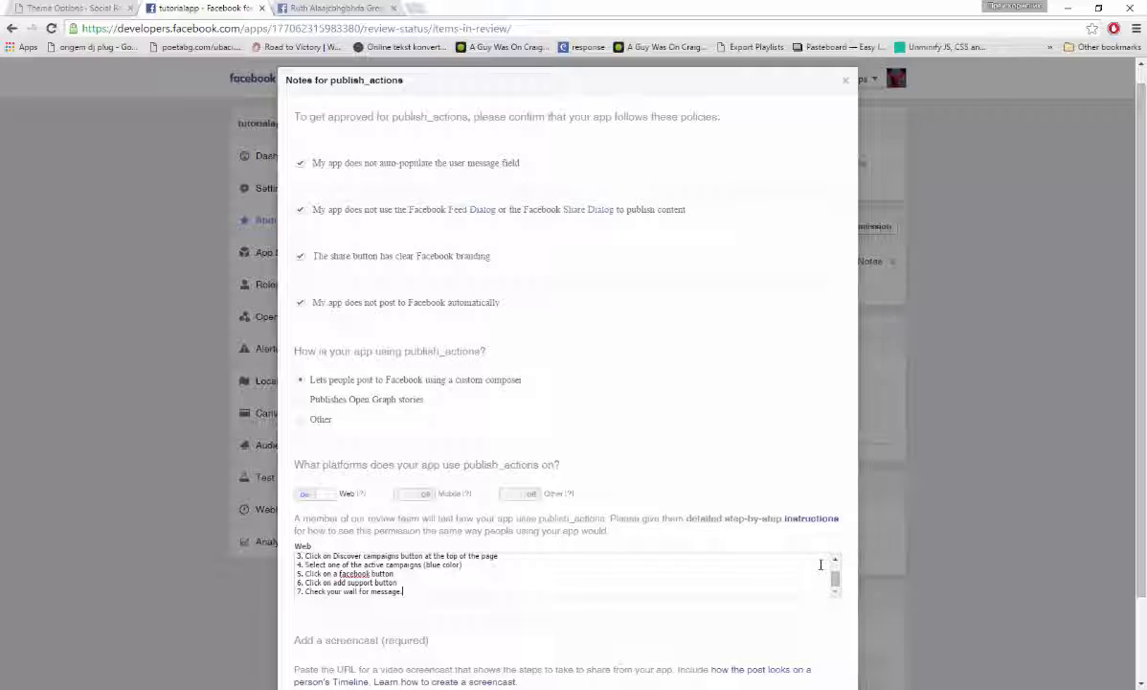
scroll(831, 565, "up", 2)
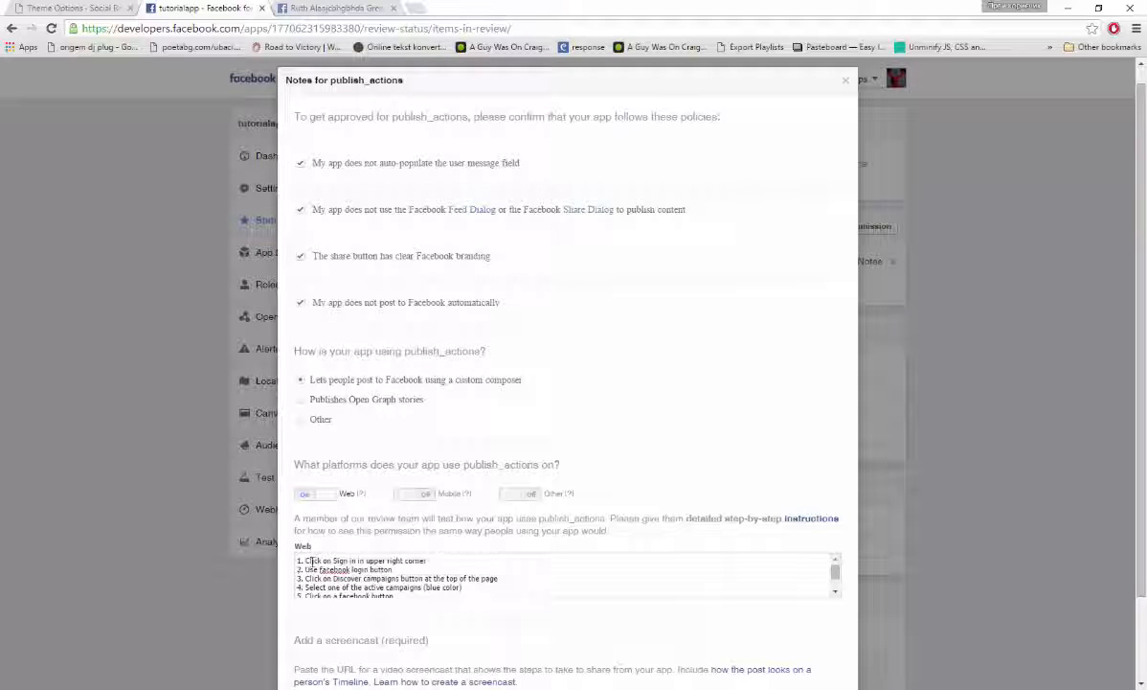
scroll(787, 569, "down", 1)
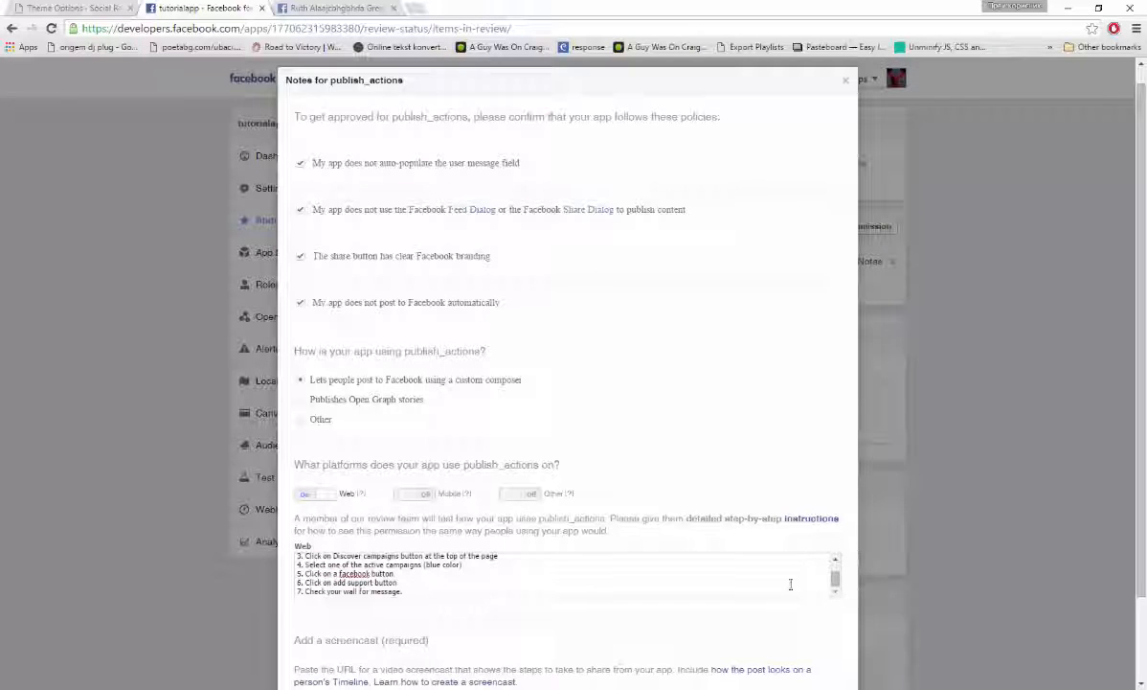
left_click_drag(629, 590, 458, 590)
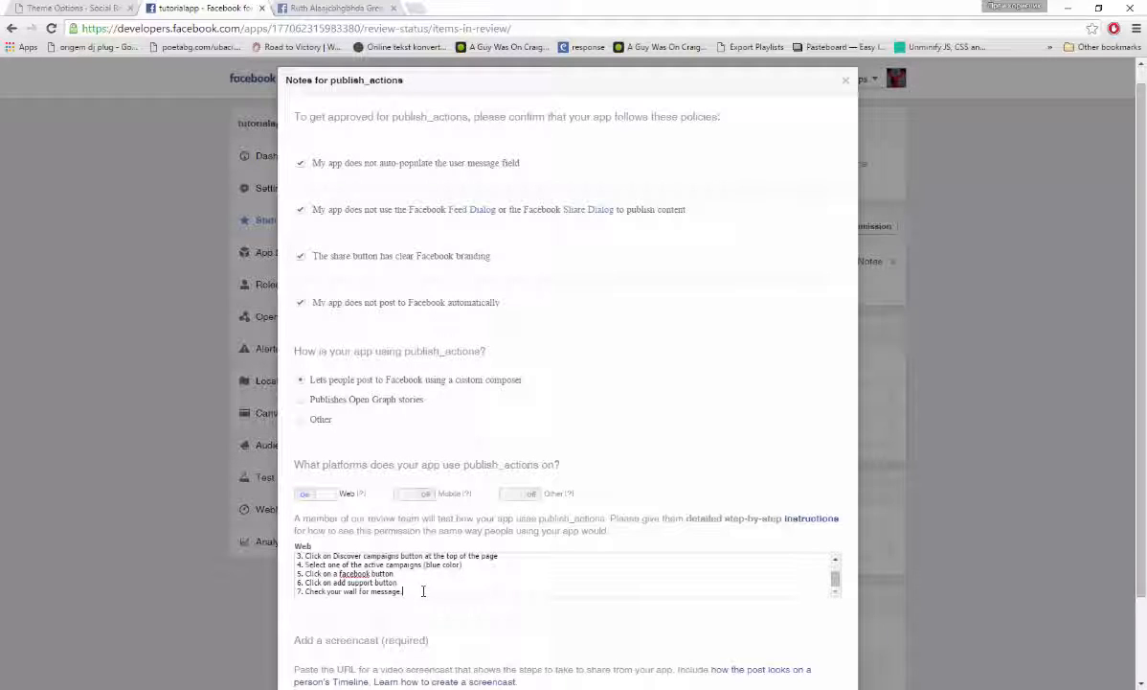
scroll(627, 570, "down", 1)
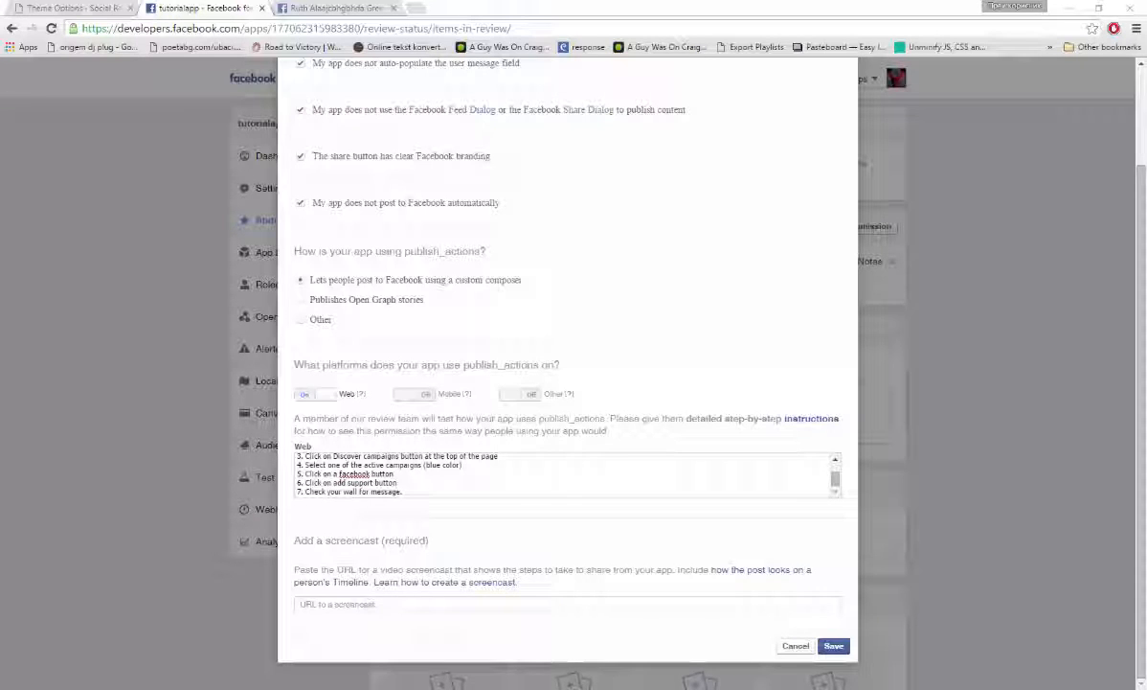
left_click(390, 603)
type("https://www.youtube.com/watch?v=j1hv5gjGd4c")
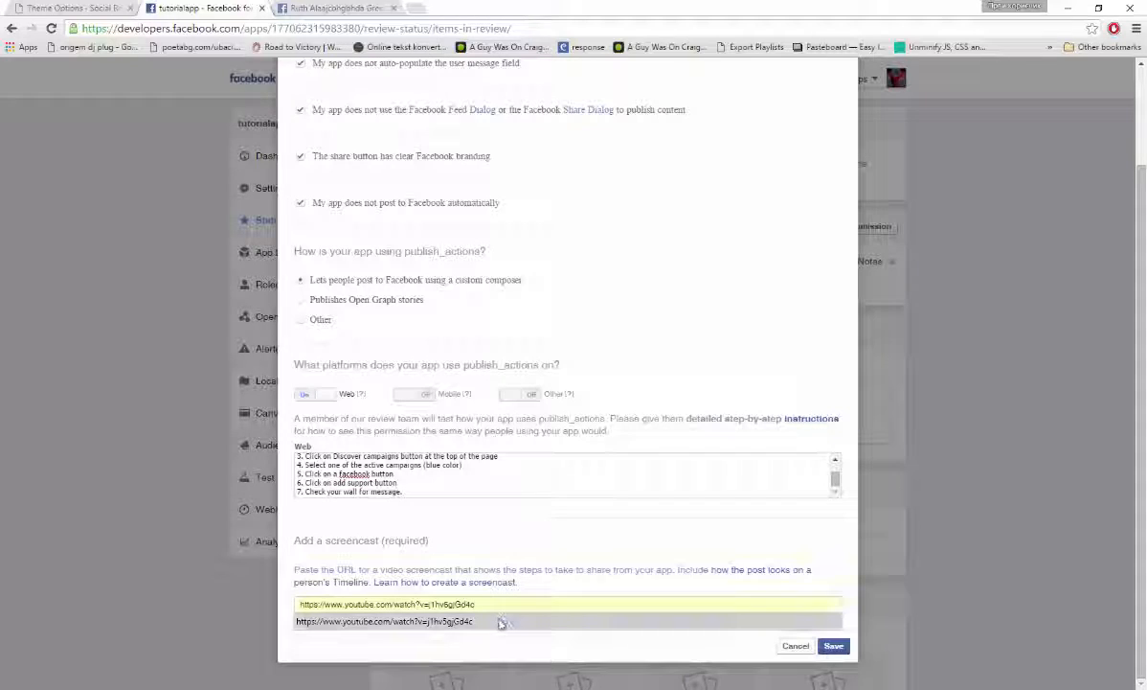
Review Facebook's guide on how to record a video screencast, including its best practices, and return to the publish_actions notes.
left_click(547, 589)
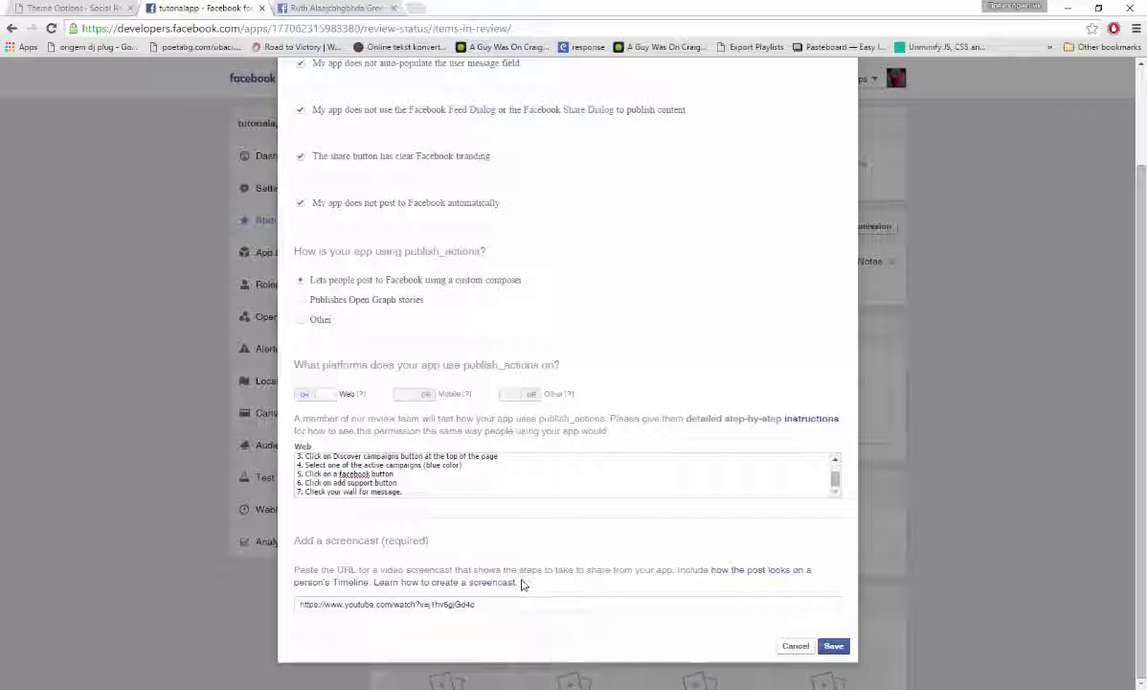
mouse_move(525, 584)
left_mouse_down()
mouse_move(372, 583)
mouse_move(519, 585)
left_mouse_up()
middle_click(471, 584)
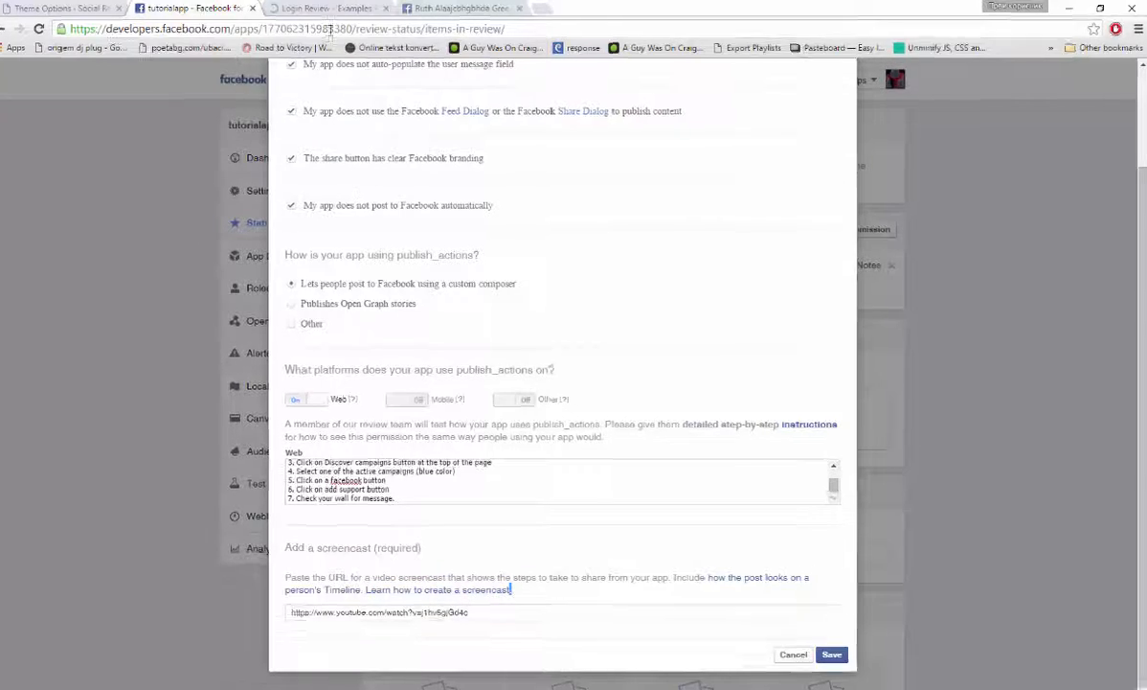
left_click(307, 8)
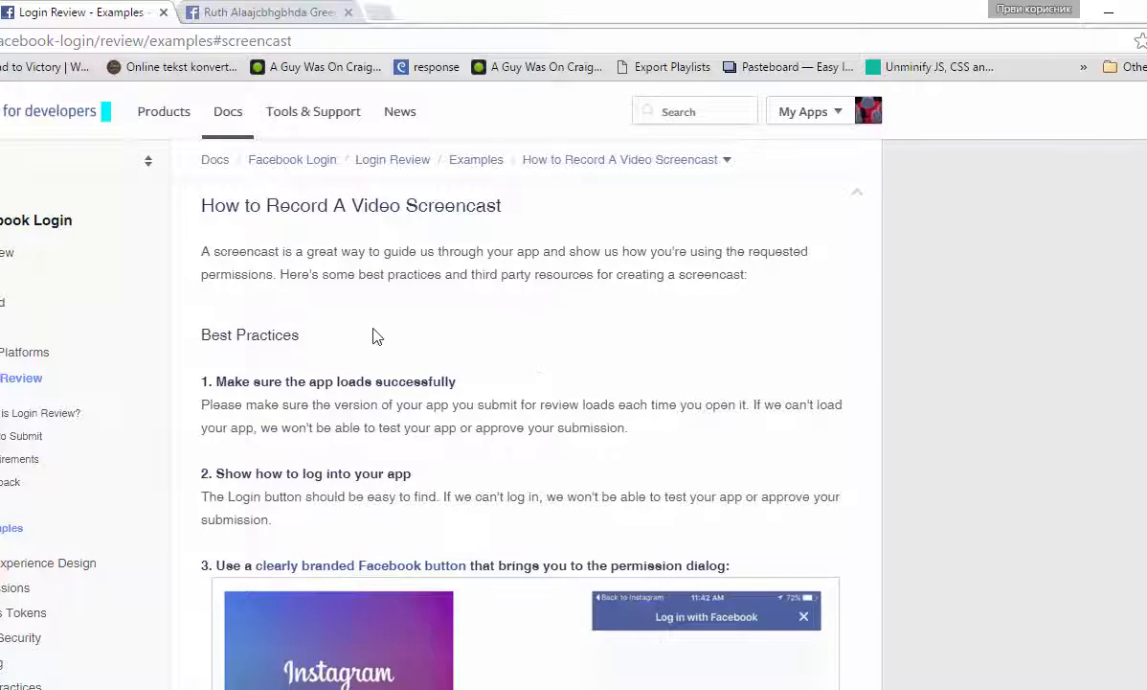
scroll(384, 318, "down", 5)
scroll(389, 321, "down", 8)
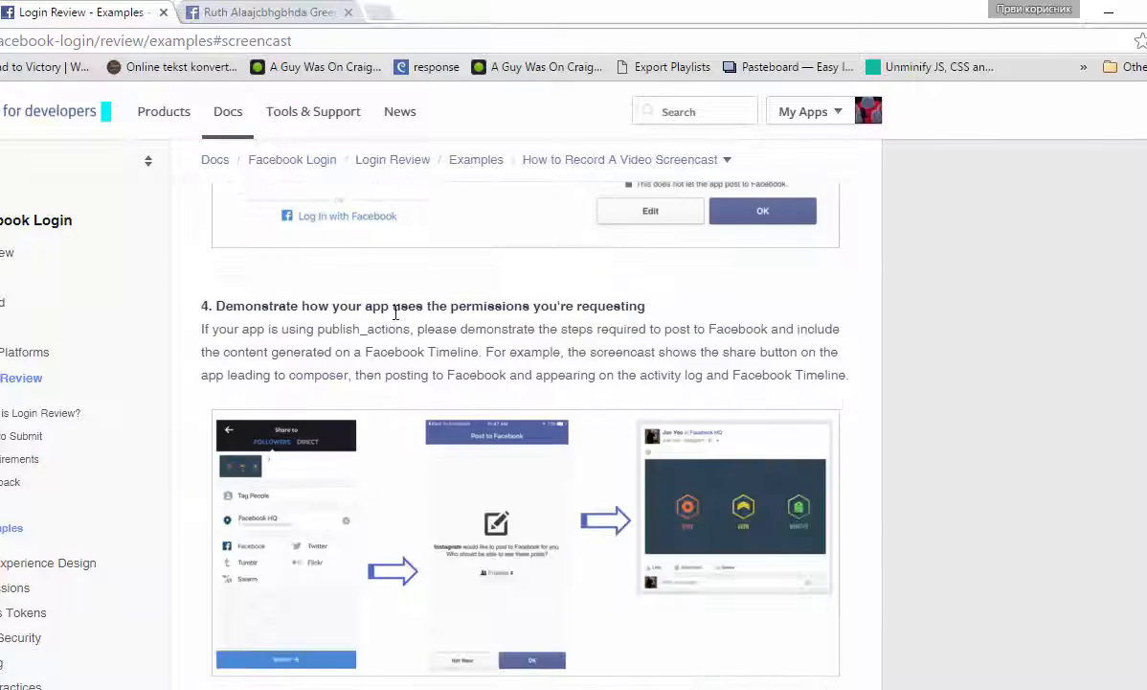
scroll(401, 321, "down", 8)
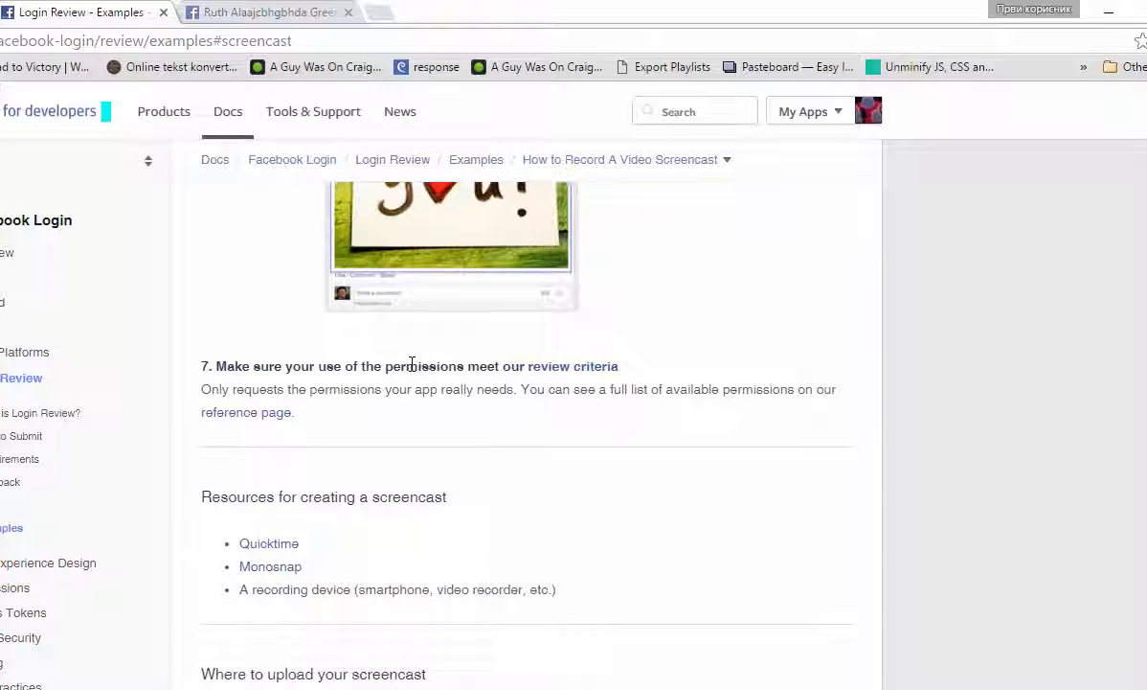
scroll(412, 368, "up", 15)
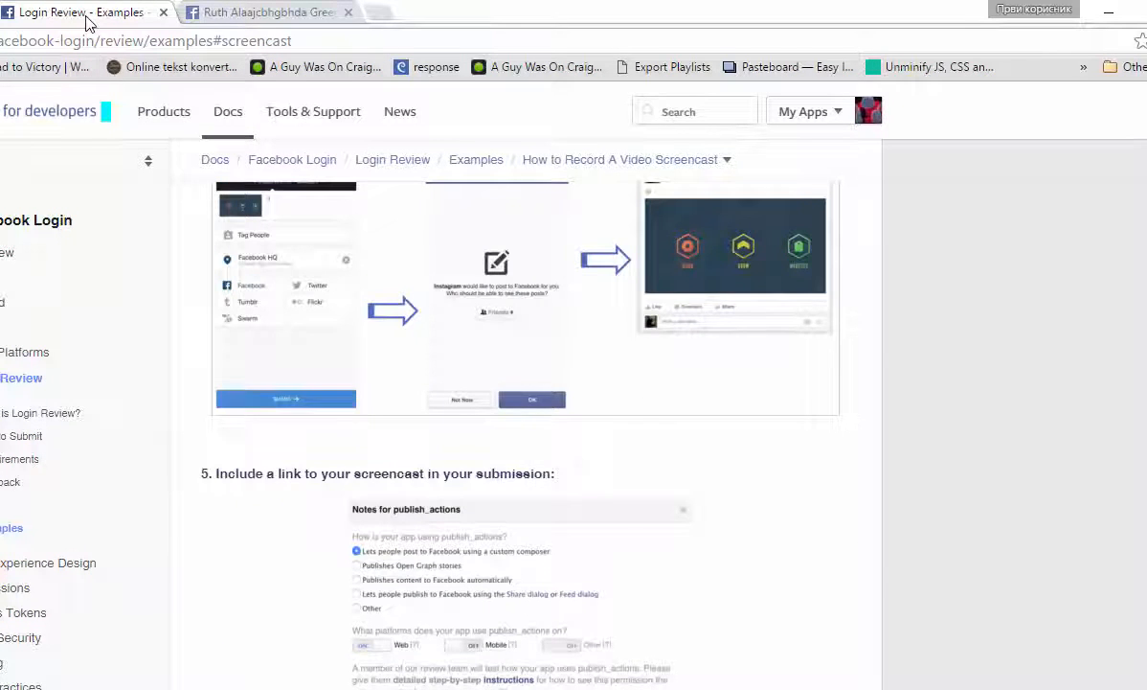
middle_click(59, 21)
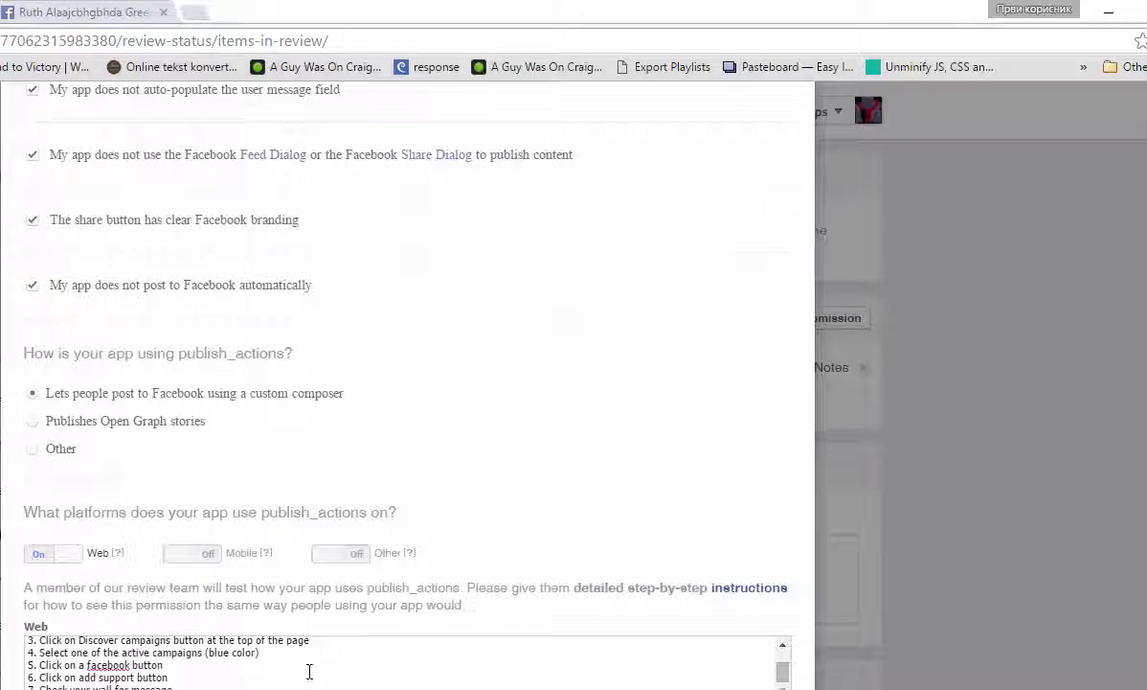
Check the completed publish_actions notes and save them to the review submission.
scroll(347, 641, "up", 3)
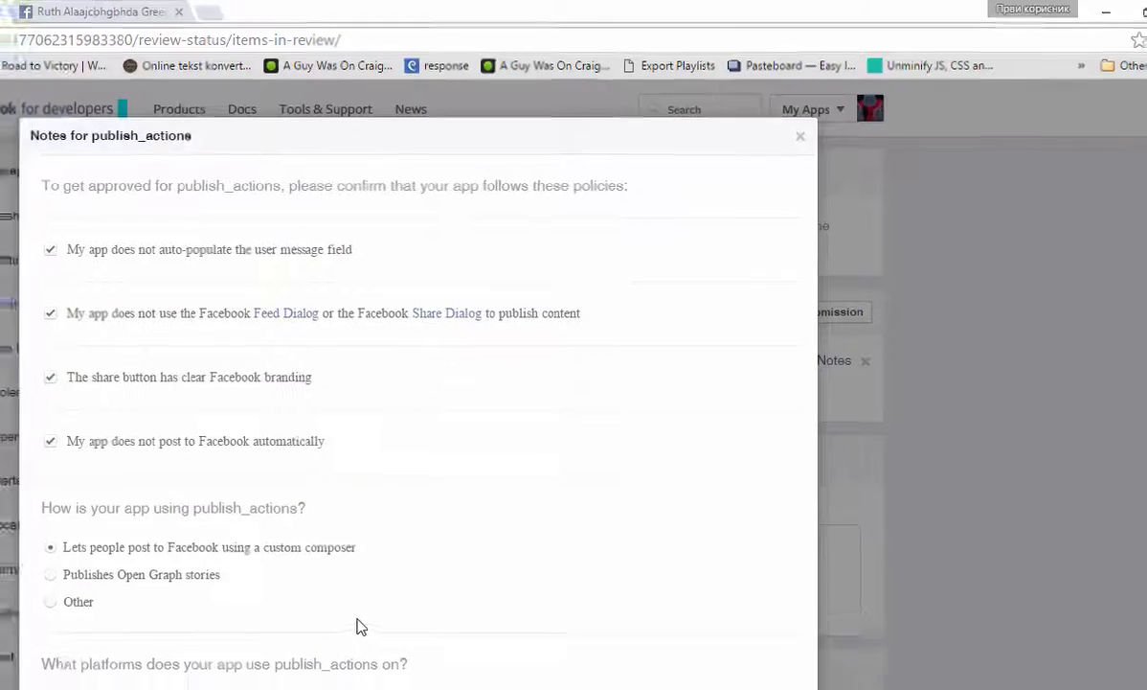
scroll(339, 640, "down", 3)
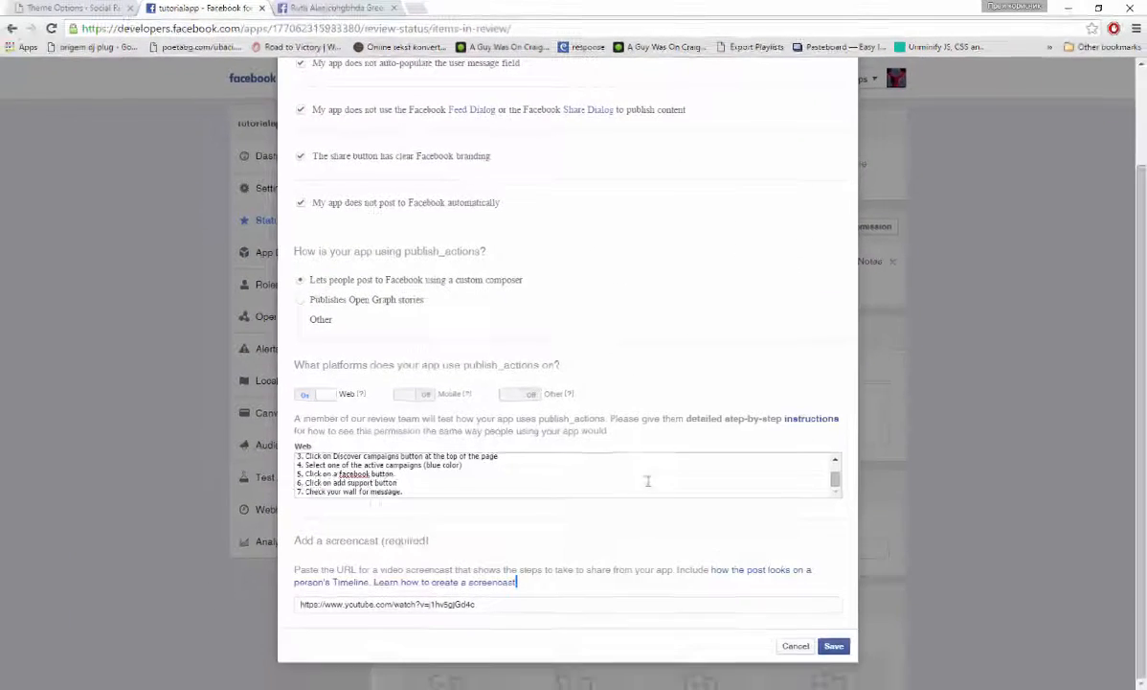
left_click(833, 646)
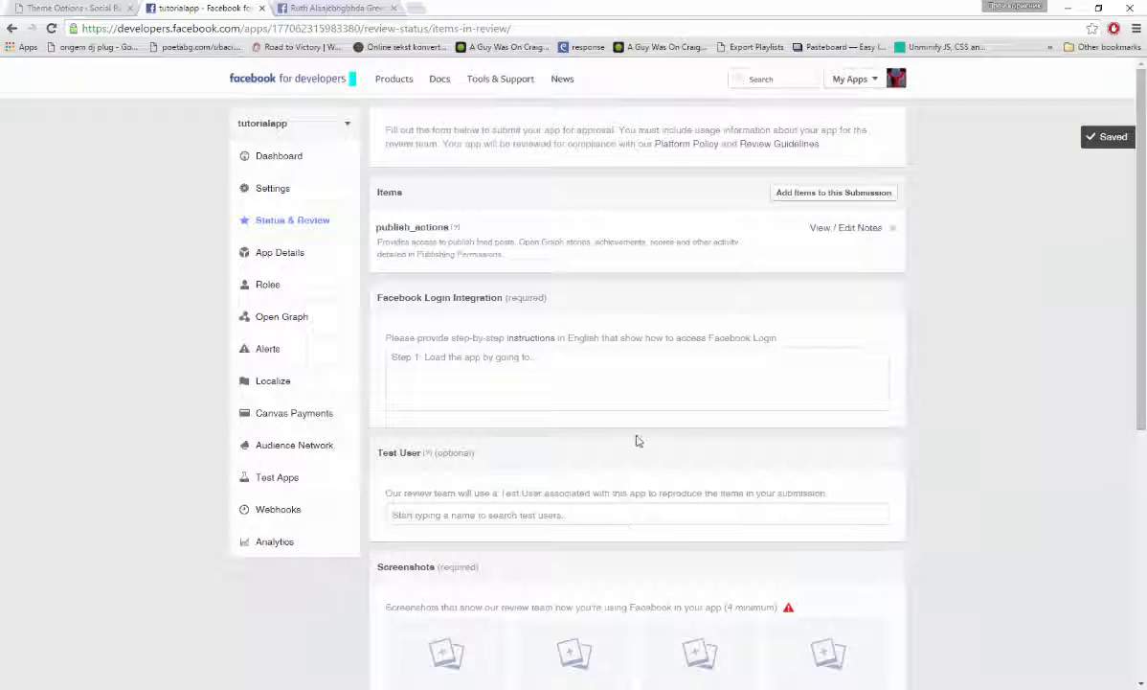
Upload 1.png from Desktop > Skywarrior > FB tutorial > Step by Step explanation as the first required screenshot.
scroll(675, 320, "down", 3)
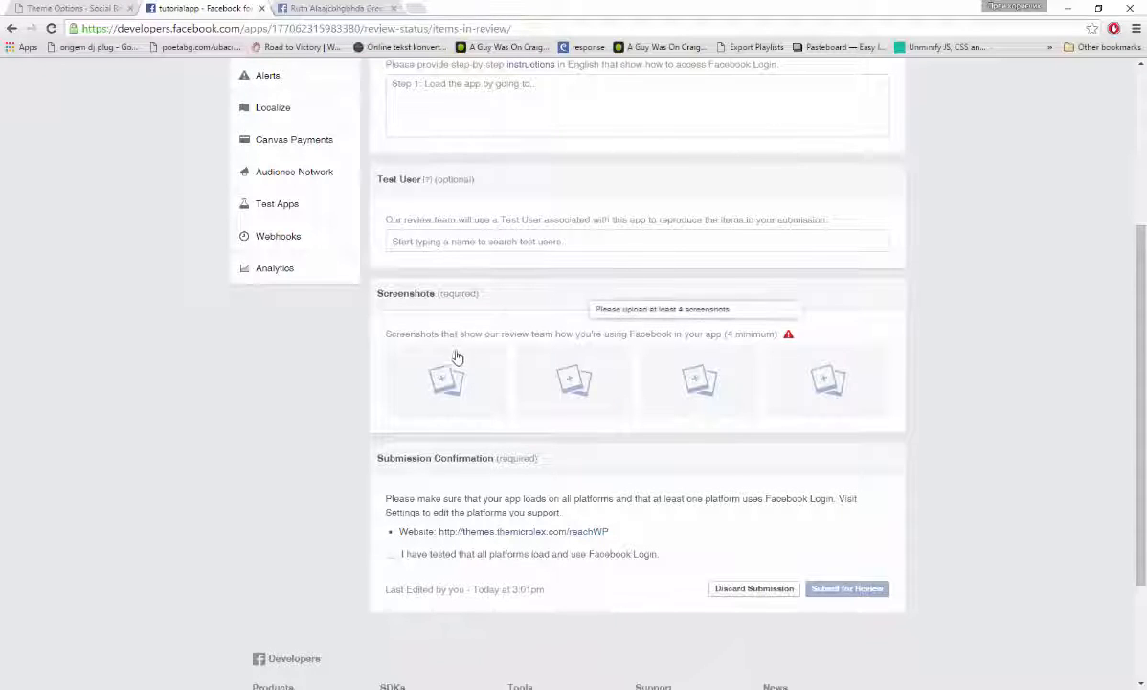
mouse_move(436, 379)
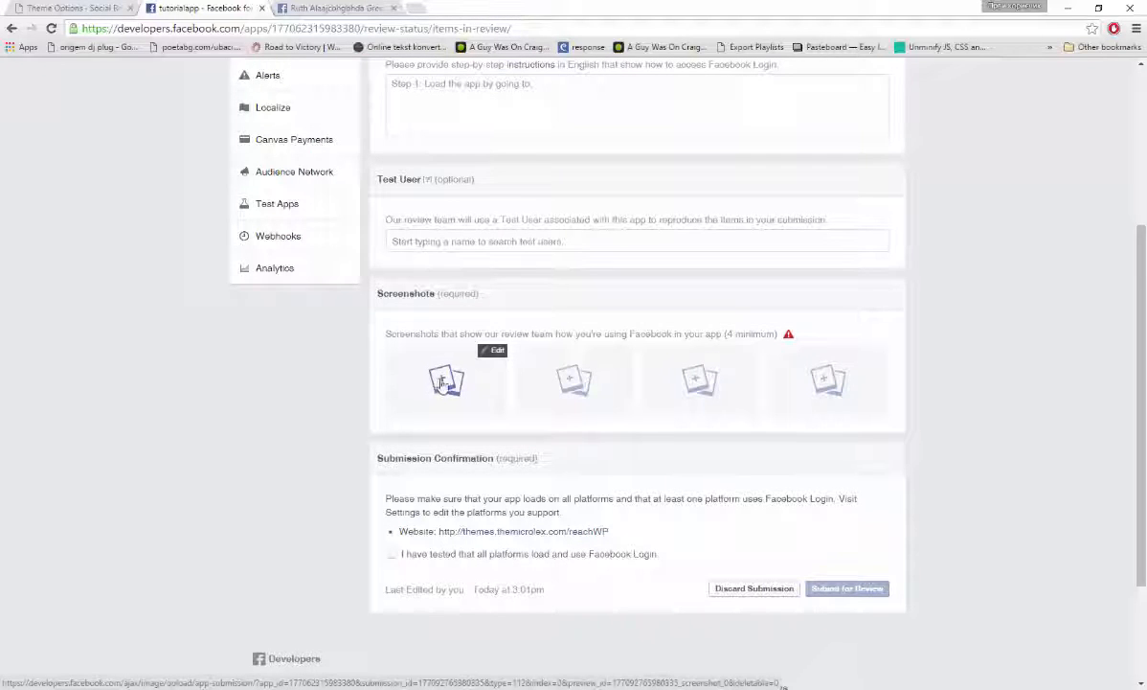
mouse_move(590, 389)
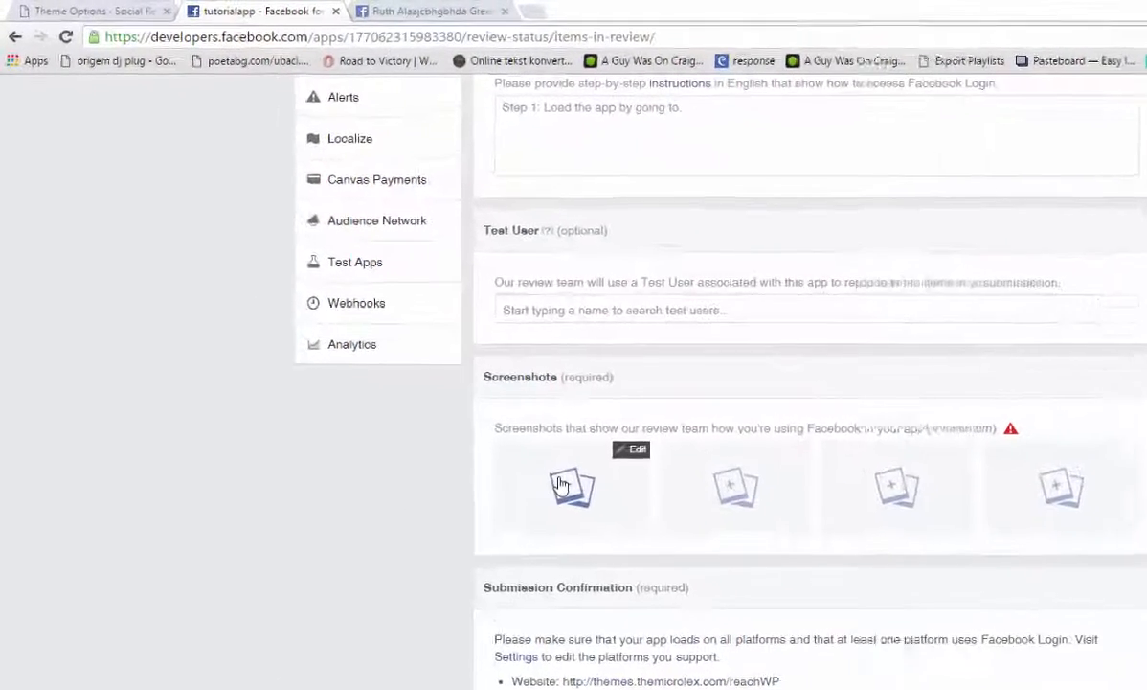
left_click(614, 531)
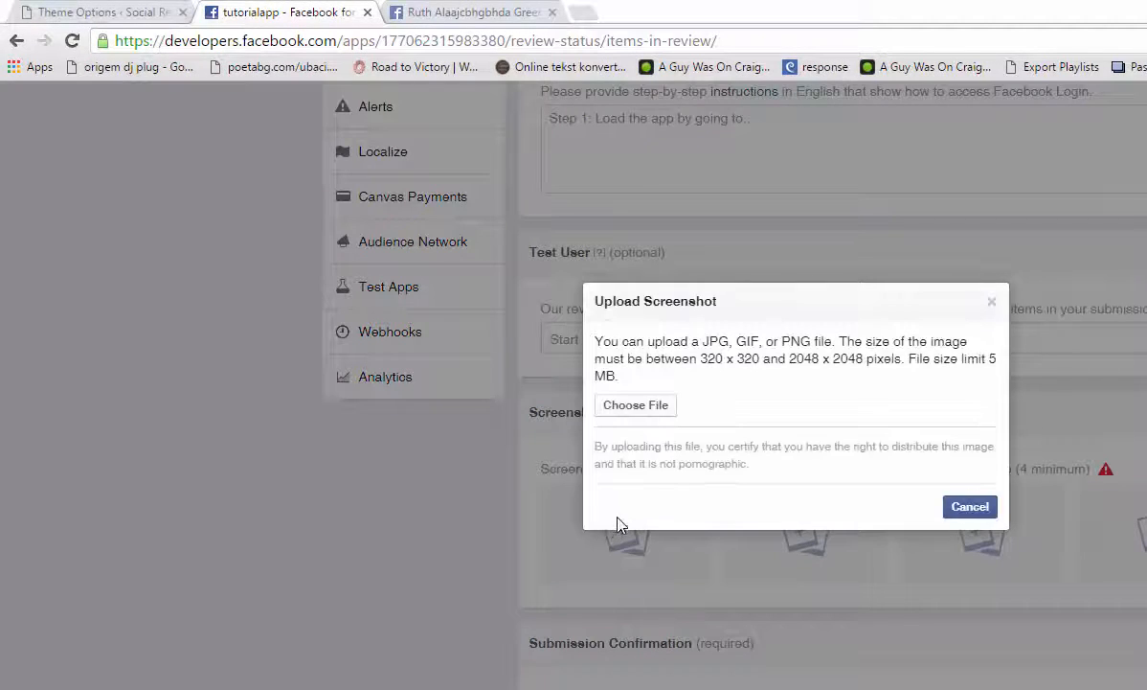
left_click(632, 410)
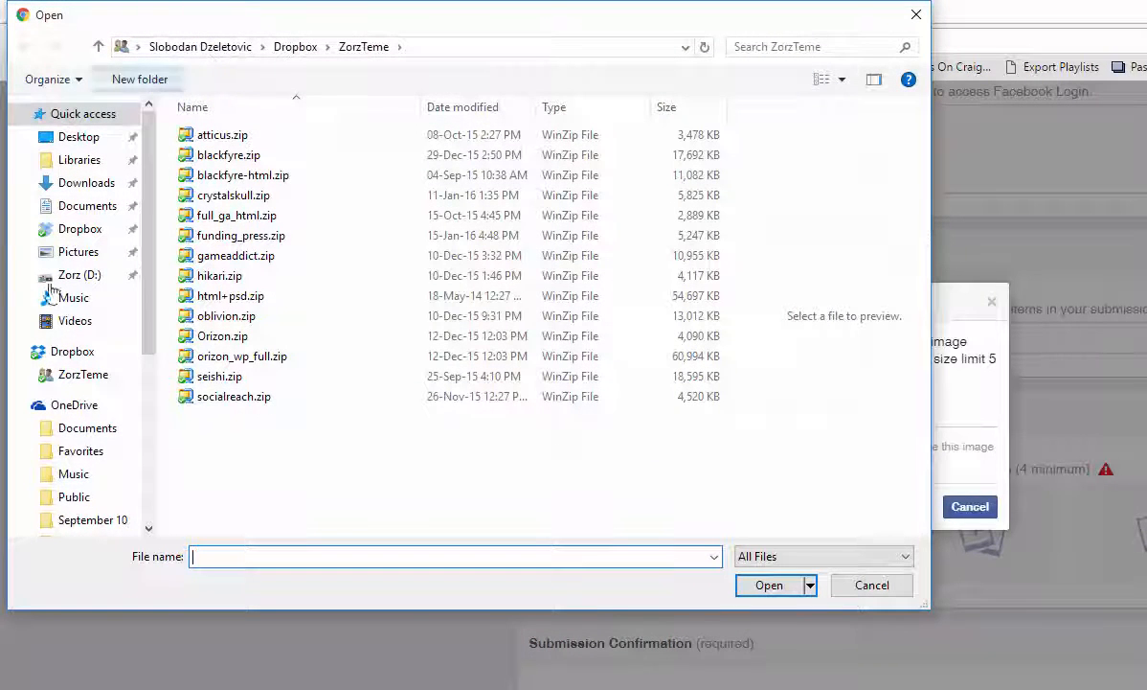
left_click(81, 137)
scroll(237, 439, "down", 4)
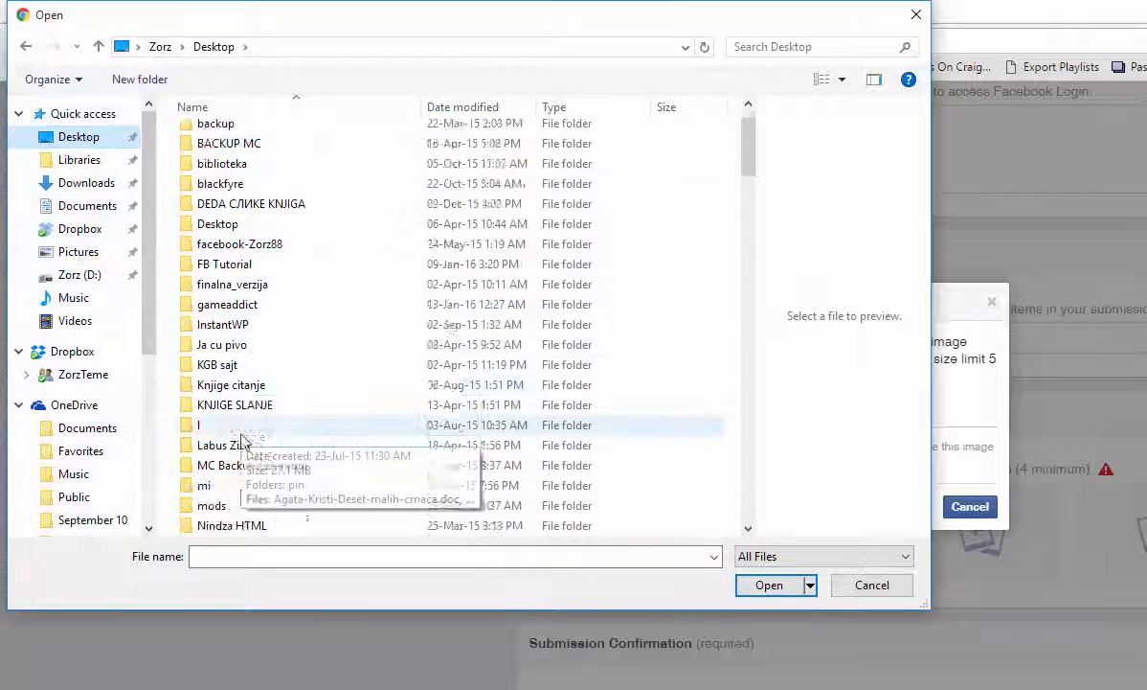
scroll(243, 436, "down", 1)
double_click(226, 364)
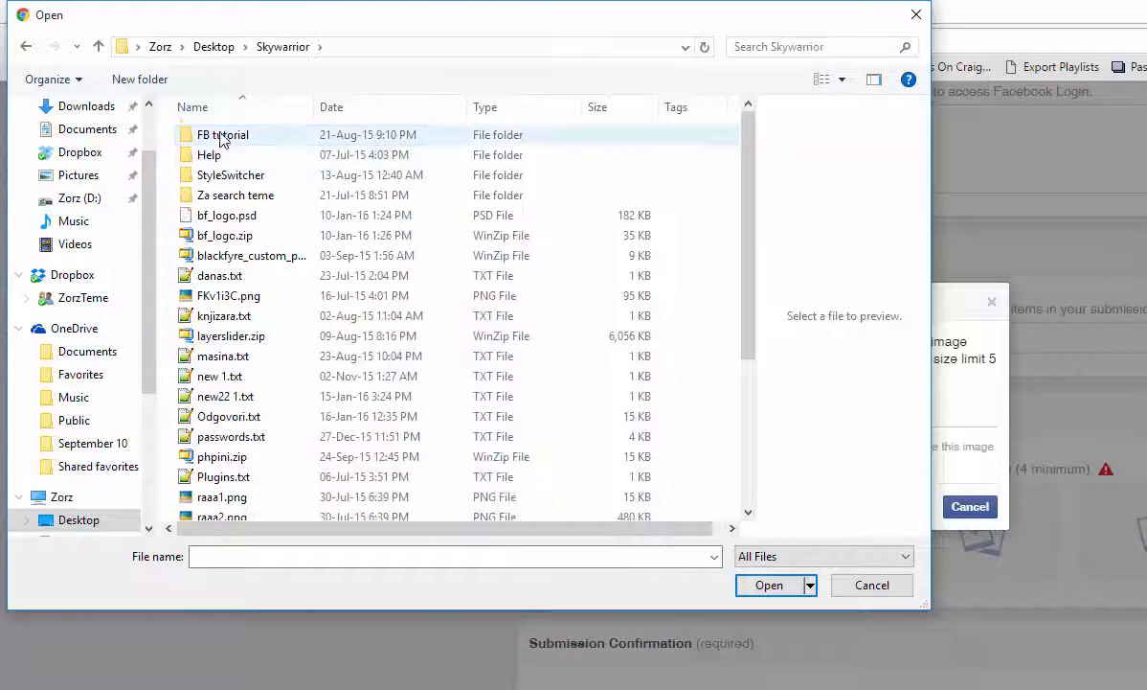
double_click(222, 126)
double_click(340, 158)
left_click(223, 127)
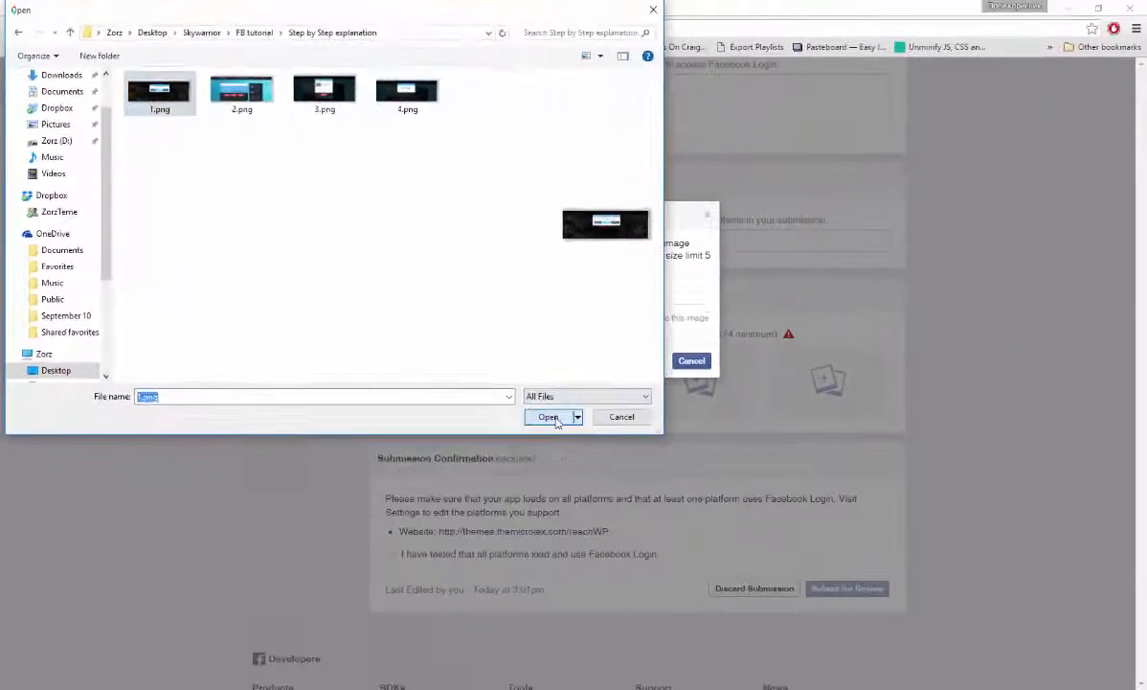
left_click(644, 489)
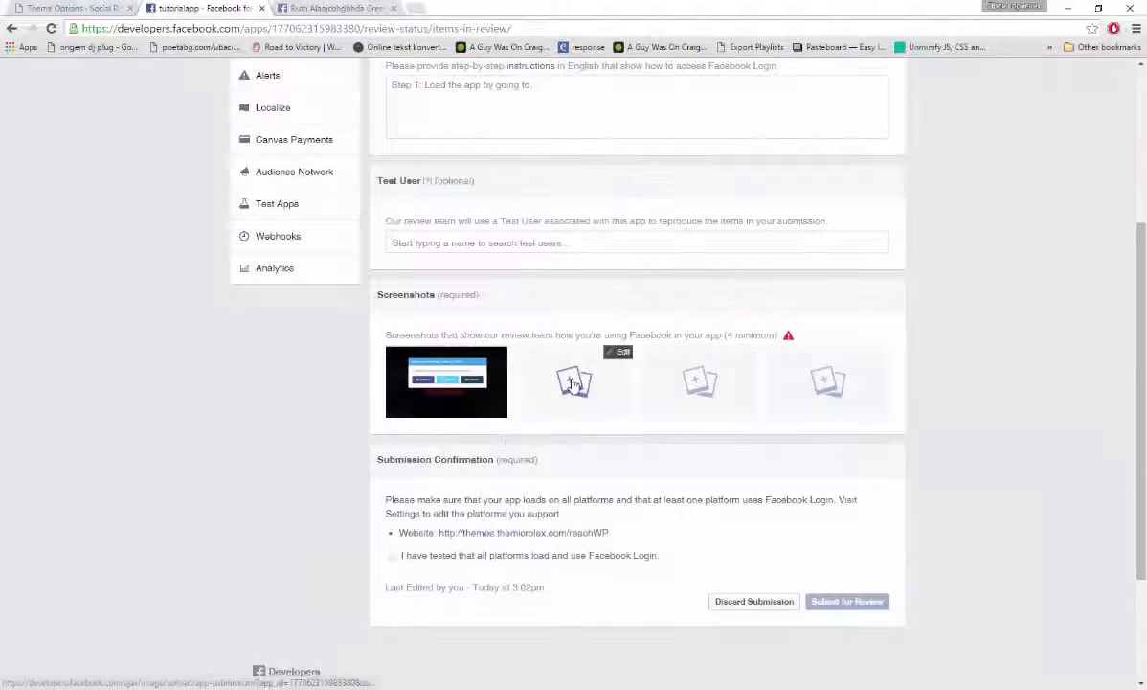
Upload 2.png from the Step by Step explanation folder as the second review screenshot.
left_click(566, 384)
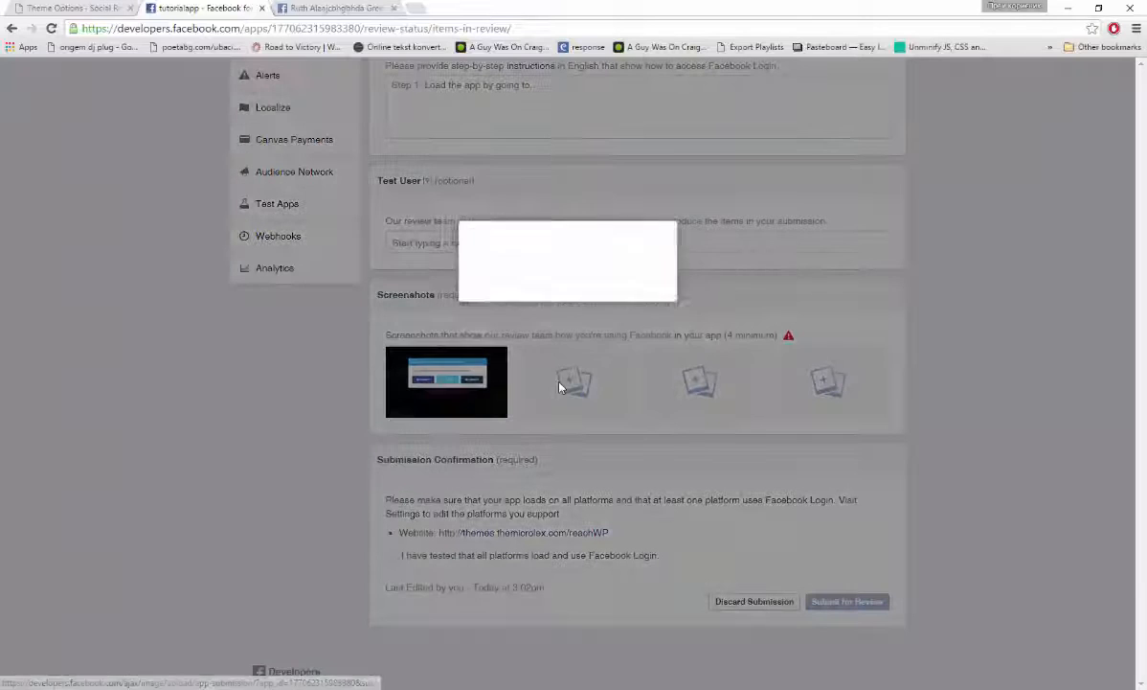
left_click(462, 286)
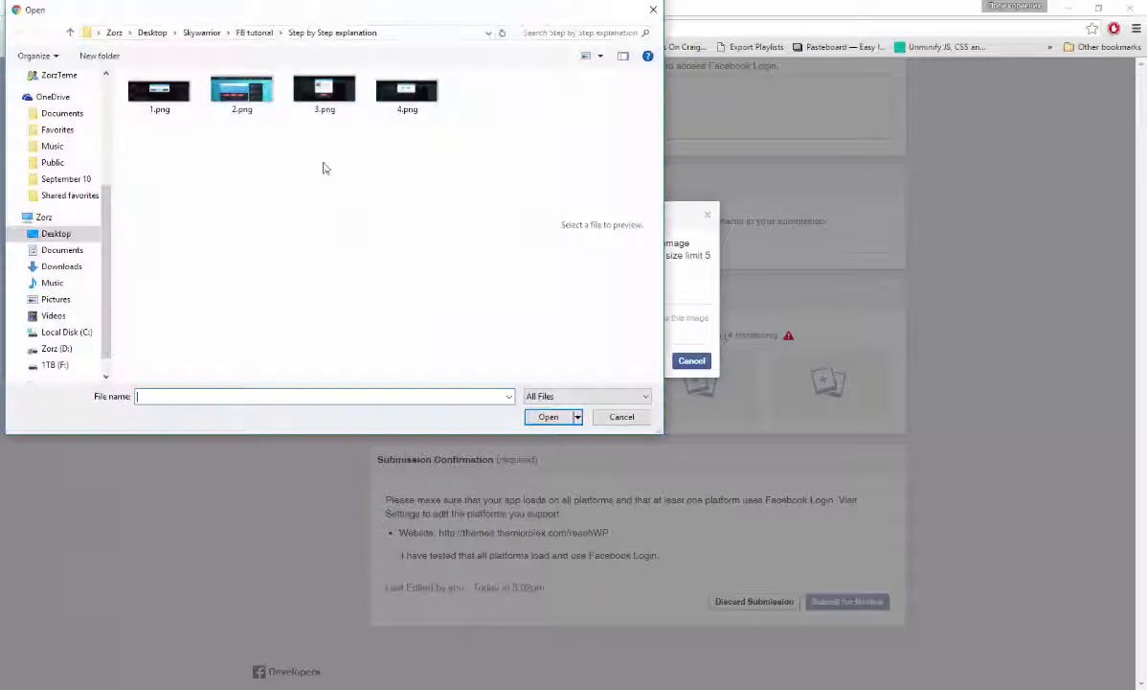
left_click(242, 100)
left_click(550, 418)
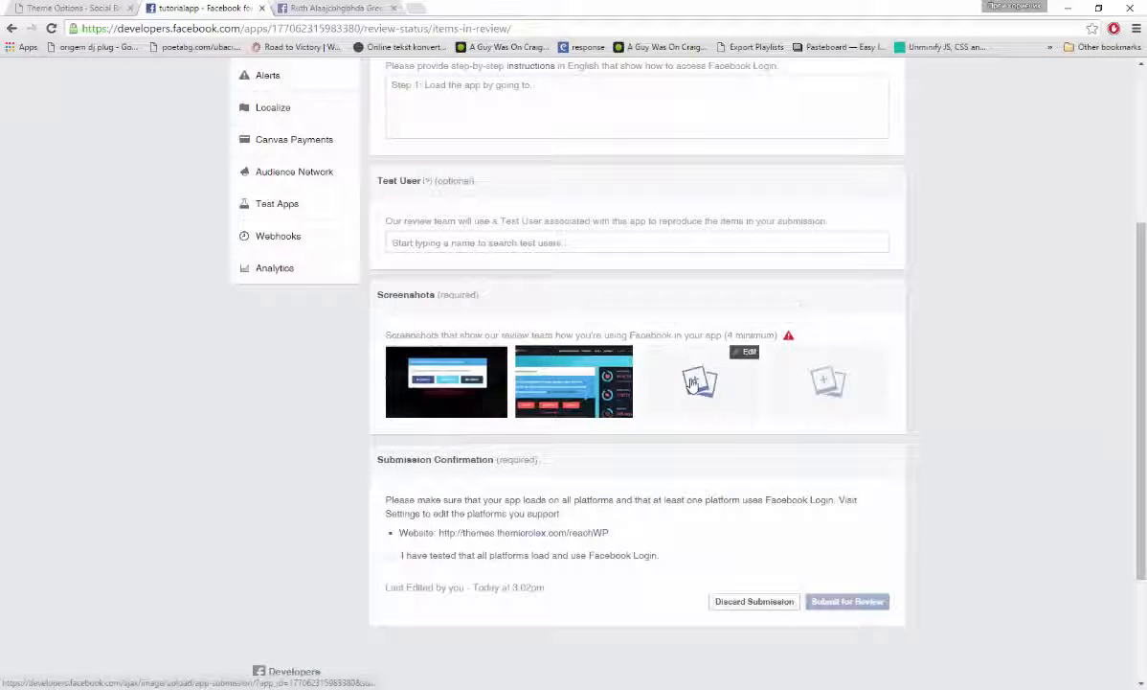
Upload 3.png from the Step by Step explanation folder as the third review screenshot.
left_click(701, 381)
left_click(450, 285)
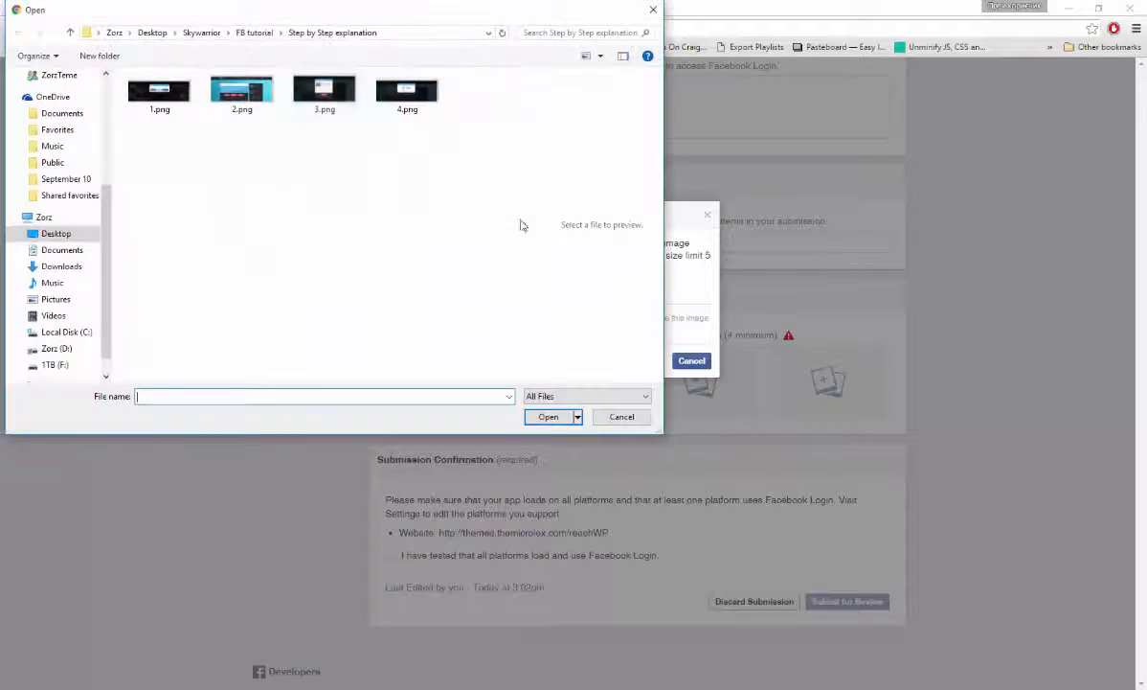
left_click(325, 92)
left_click(548, 415)
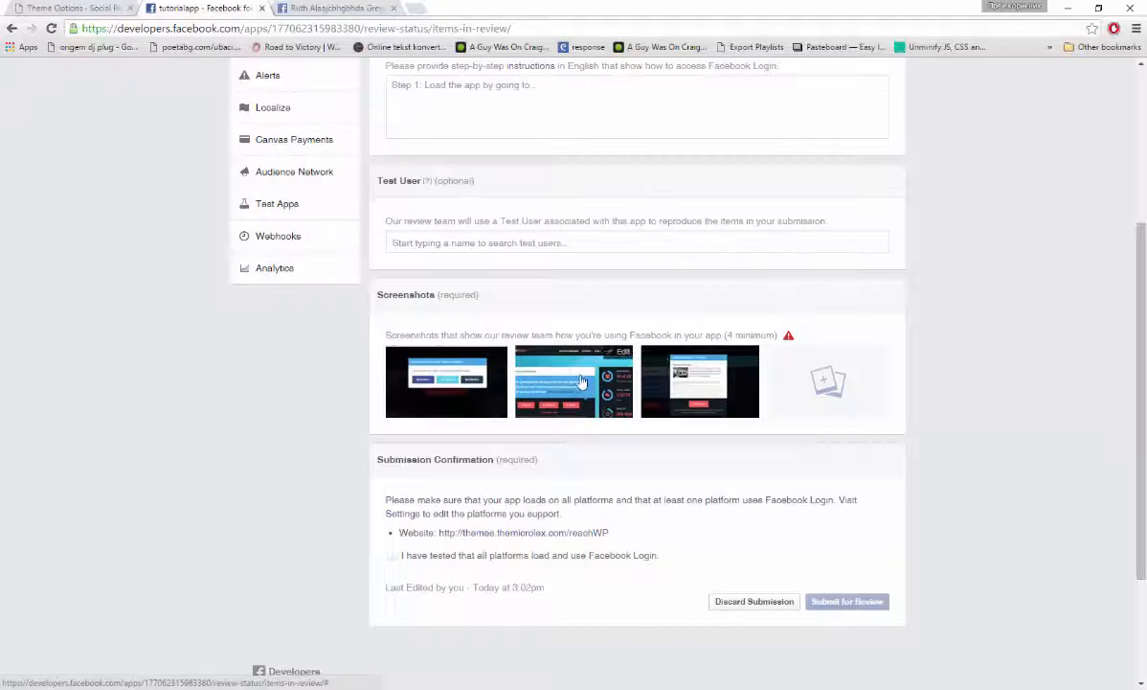
Upload 4.png from the Step by Step explanation folder as the fourth review screenshot.
left_click(826, 381)
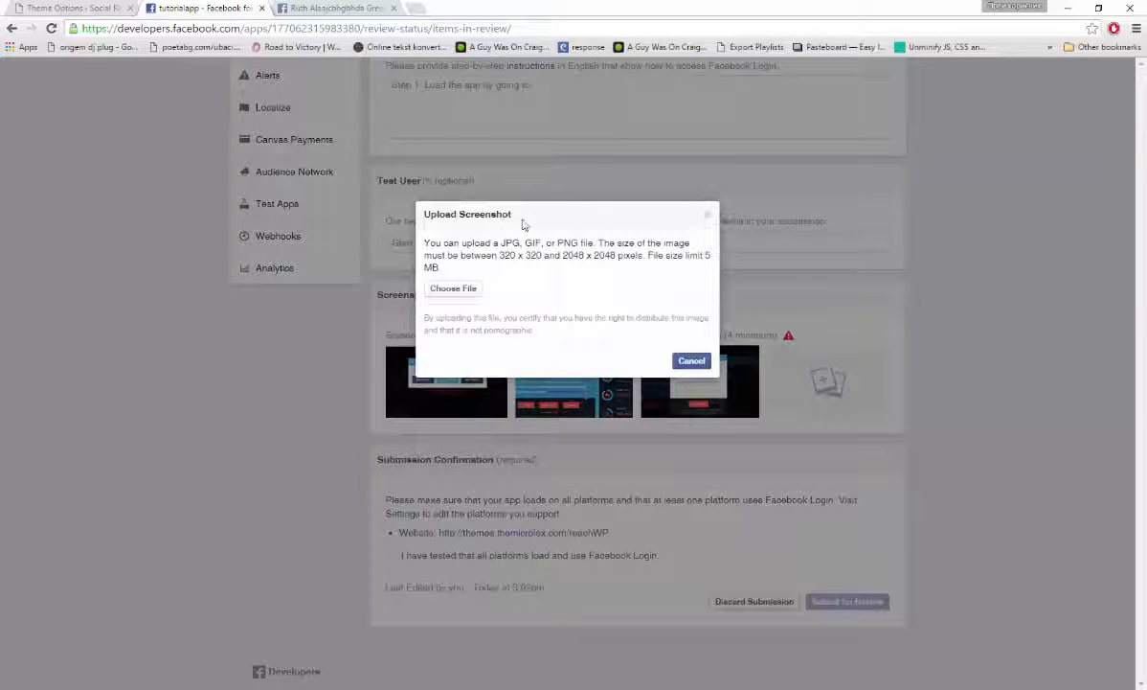
left_click(461, 289)
left_click(416, 91)
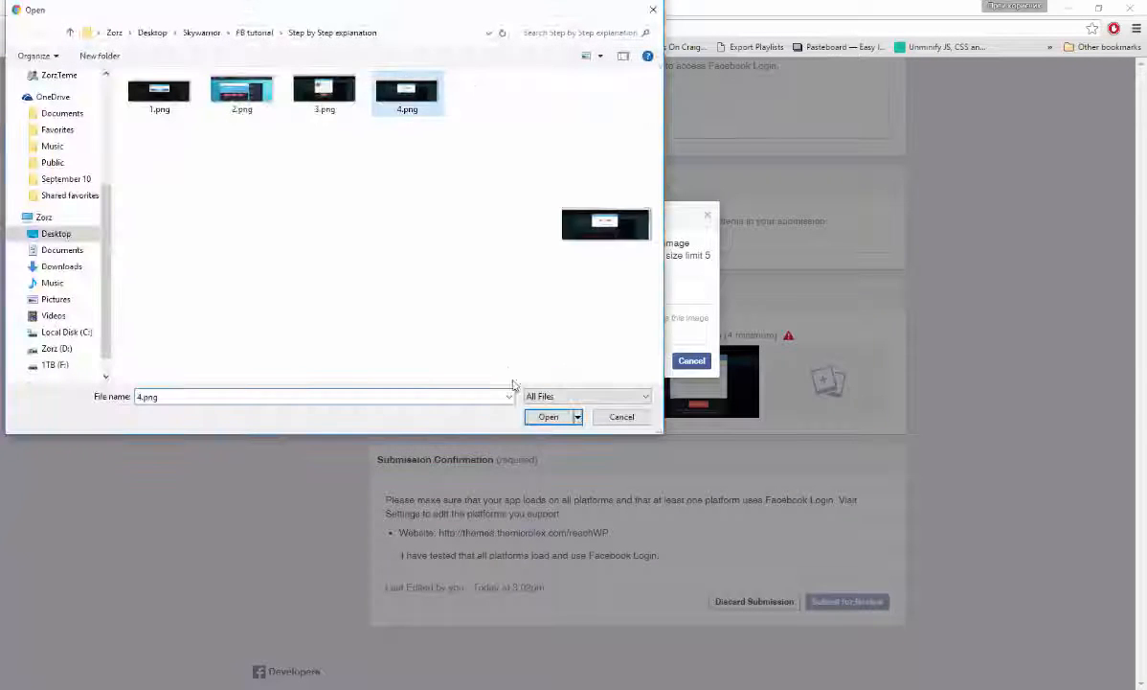
left_click(549, 416)
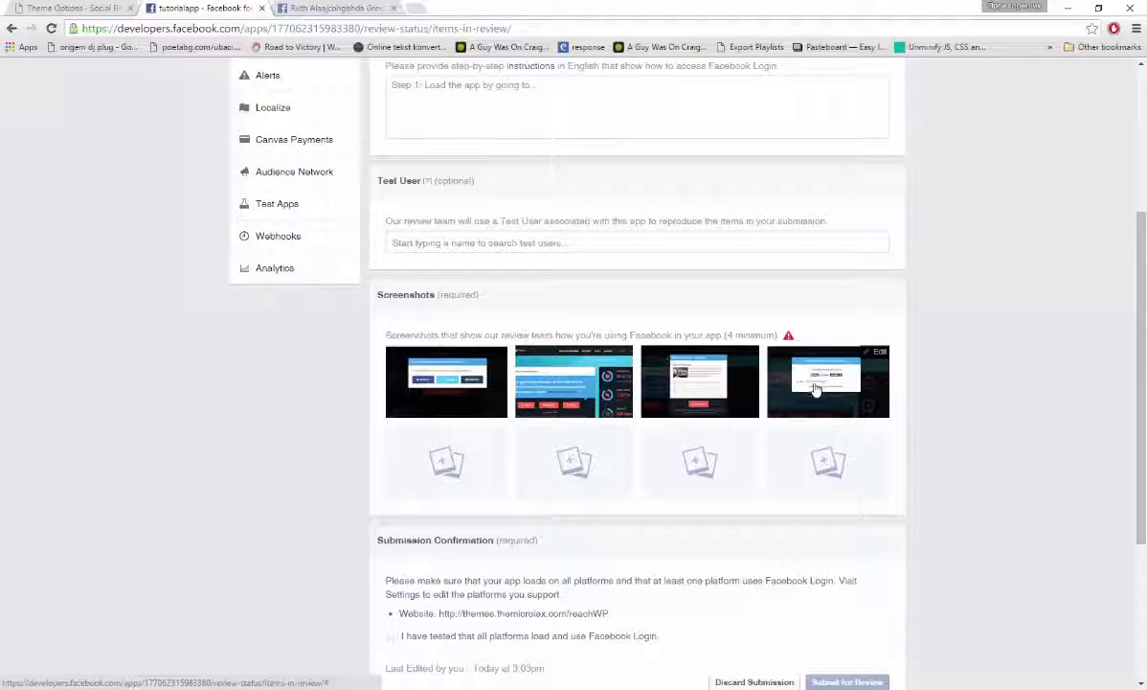
Submit the app for review, confirming that all platforms load and use Facebook Login and accepting the Facebook Platform Terms and Conditions.
scroll(766, 388, "down", 1)
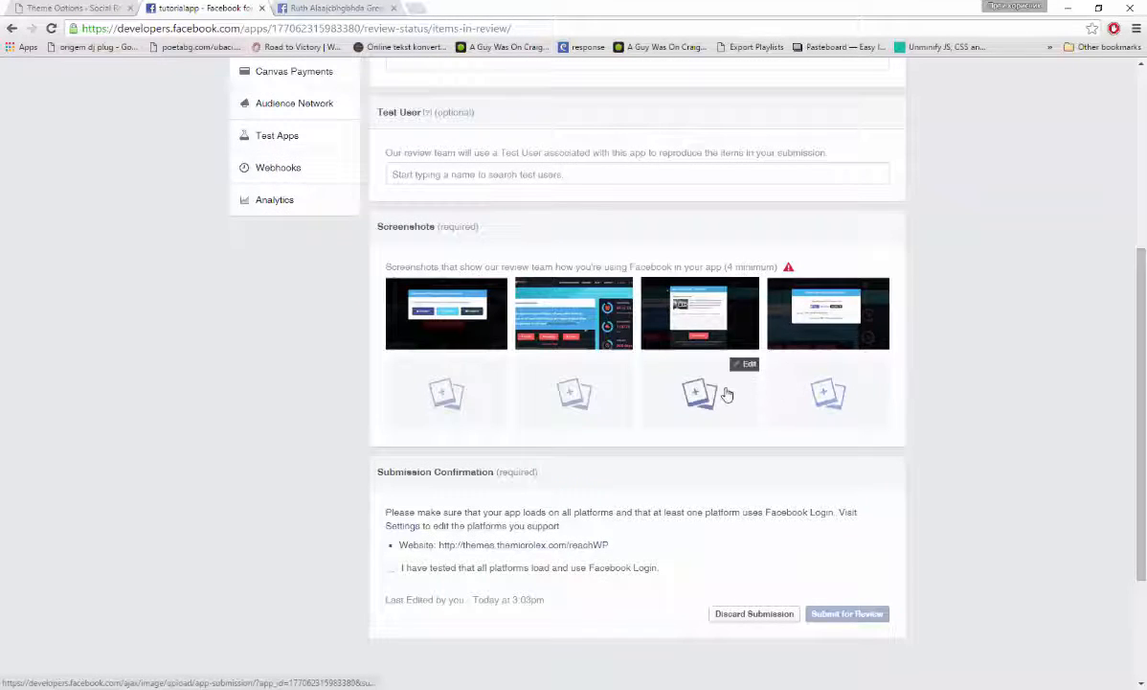
left_click(392, 569)
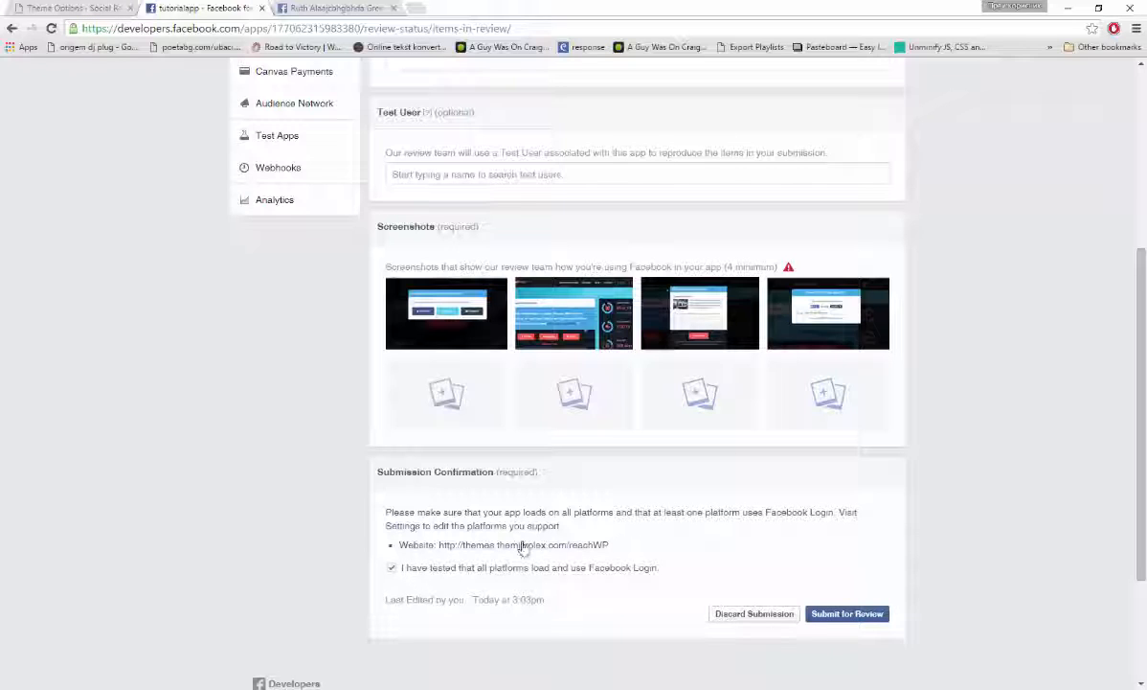
left_click(848, 614)
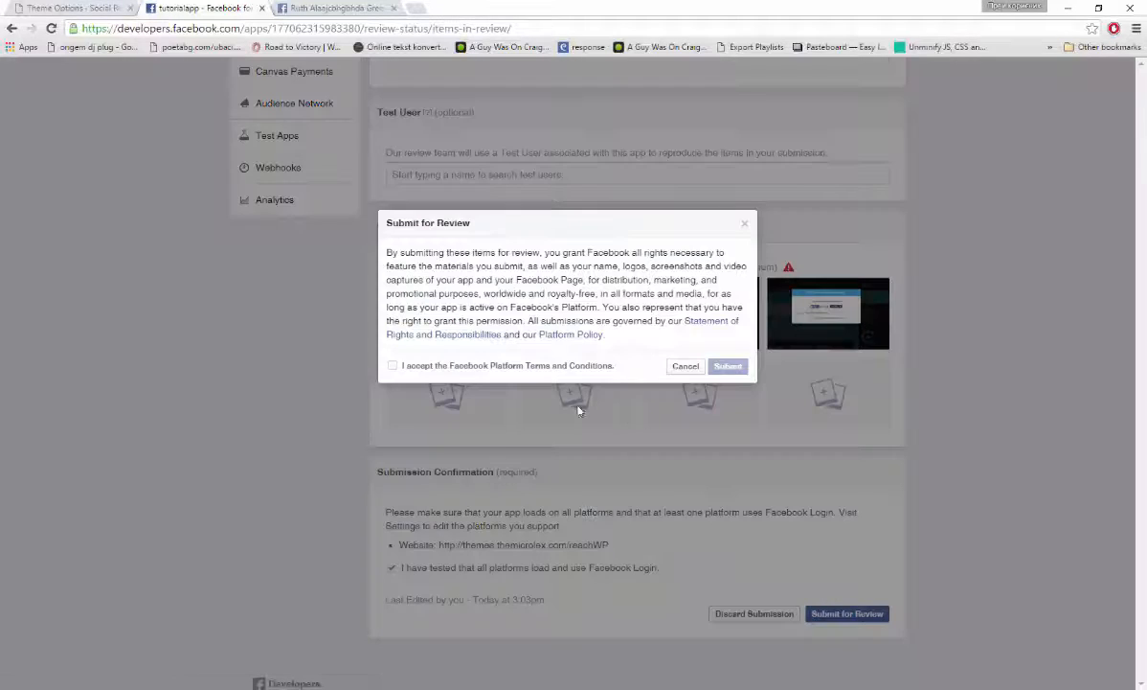
left_click(418, 369)
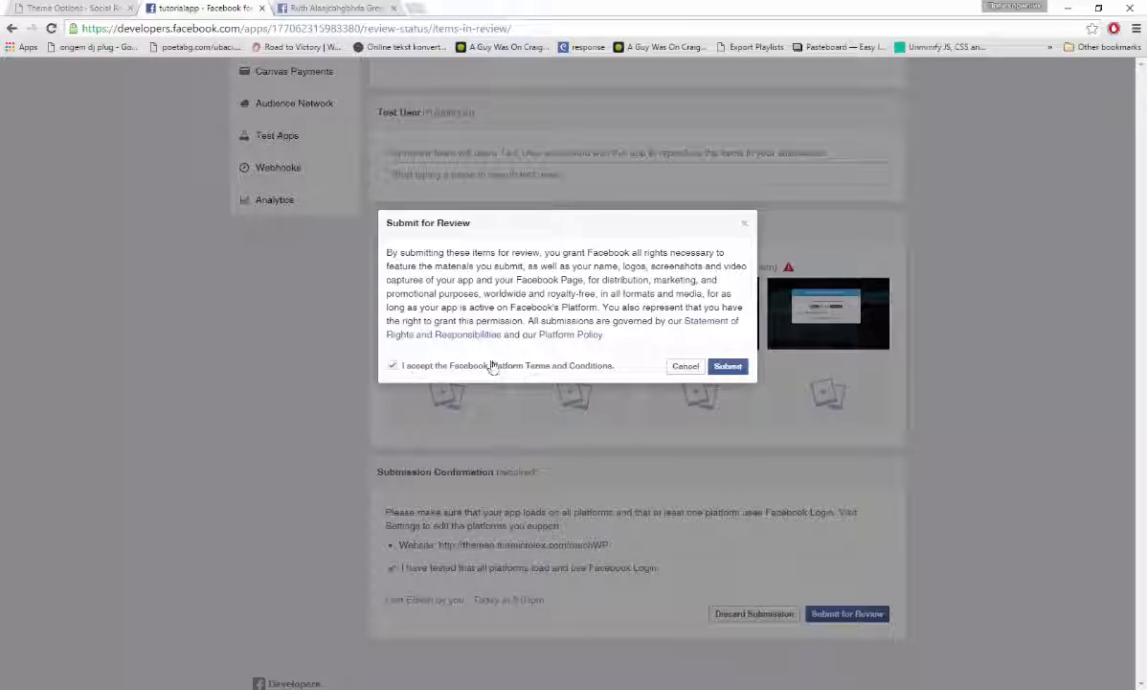
left_click(731, 368)
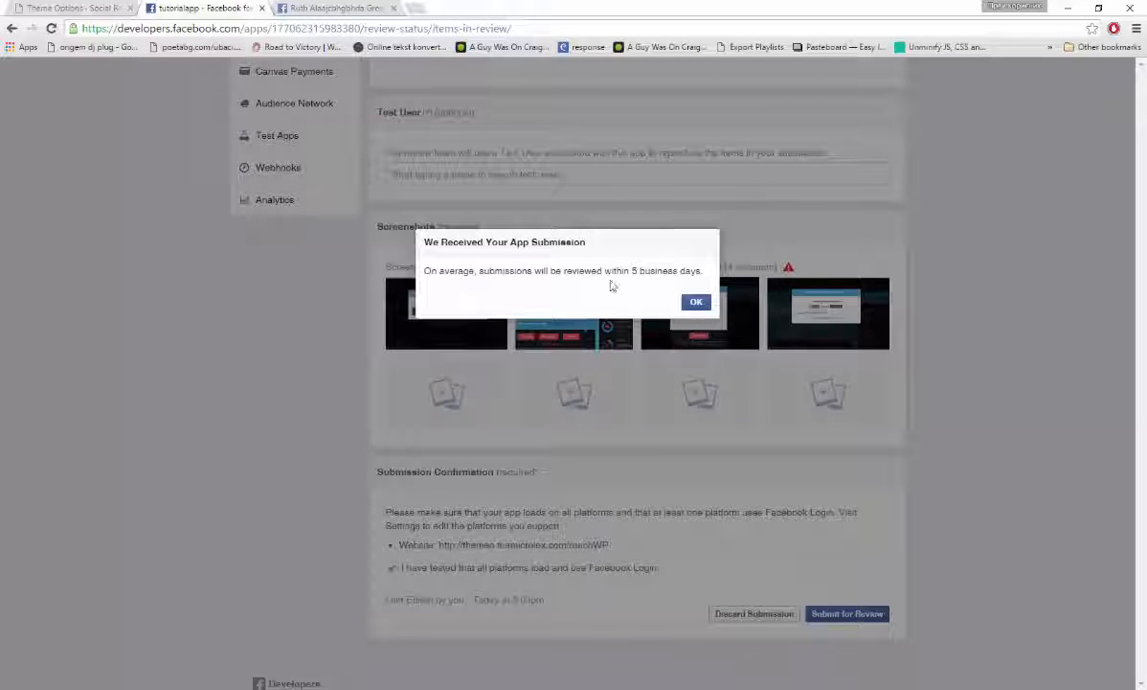
left_click(695, 302)
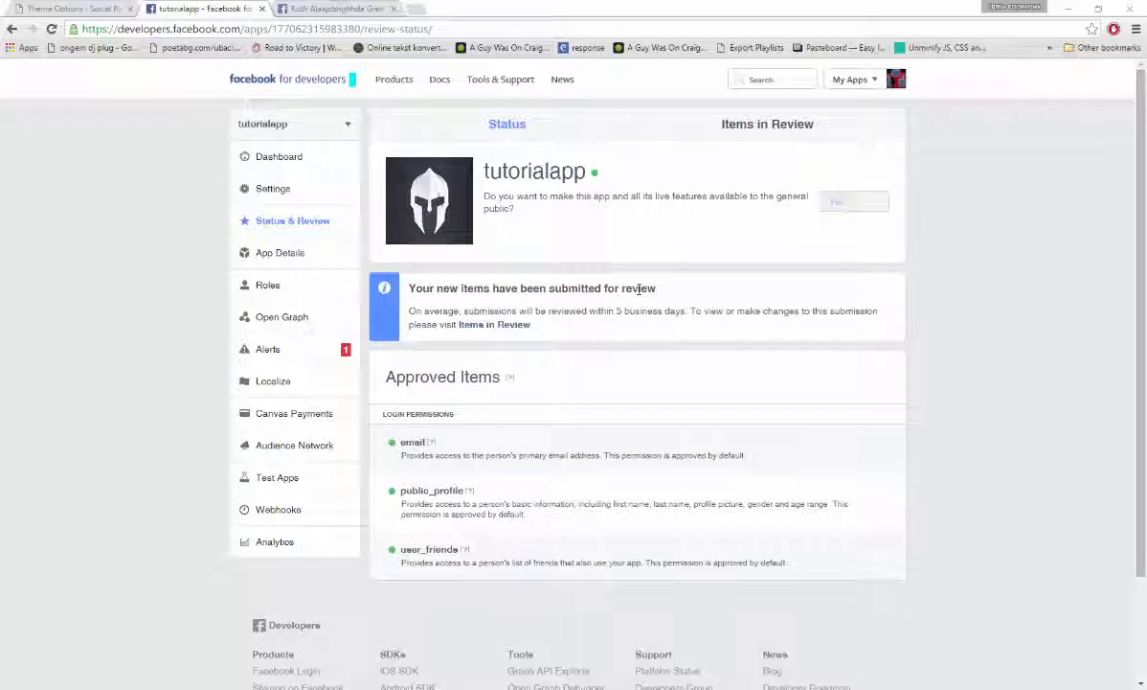
Open the list of test users in the app's Roles section.
left_click(300, 351)
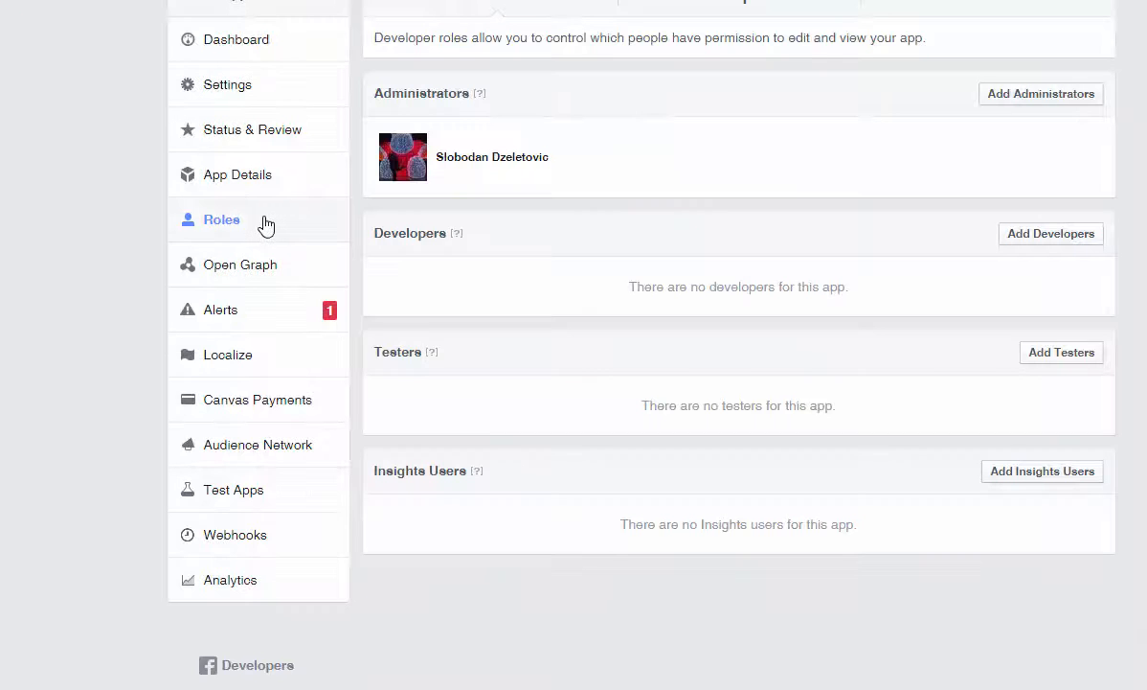
left_click(975, 5)
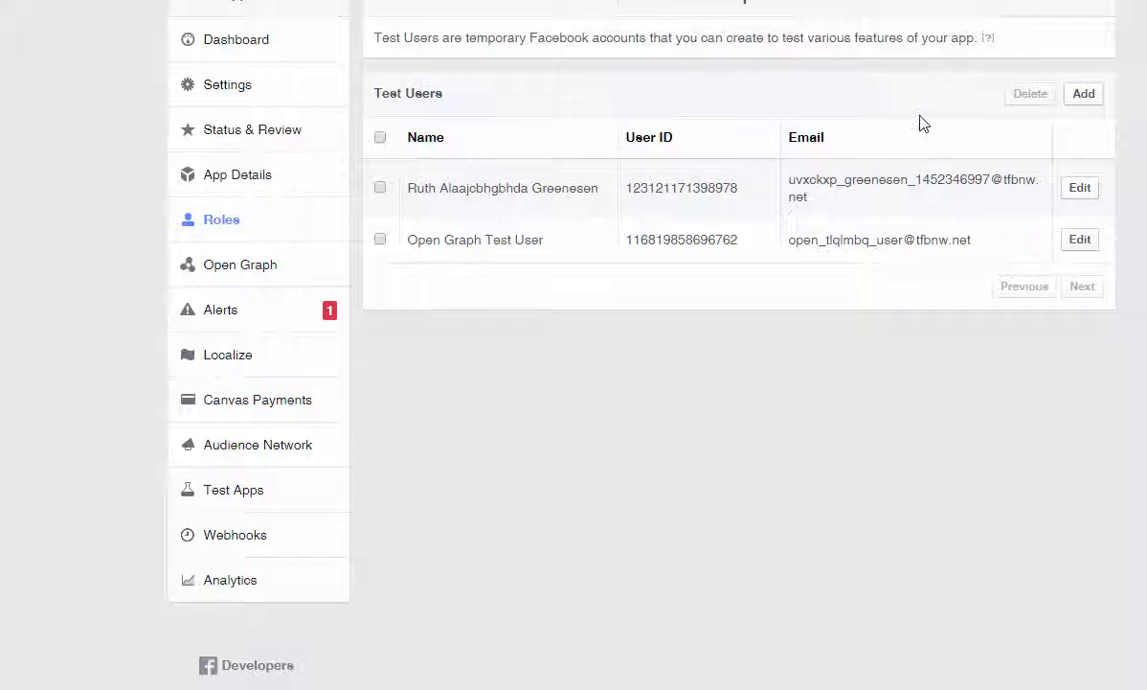
Log in to Facebook as the first test user in the list, confirming the switch from the personal account.
left_click(1081, 190)
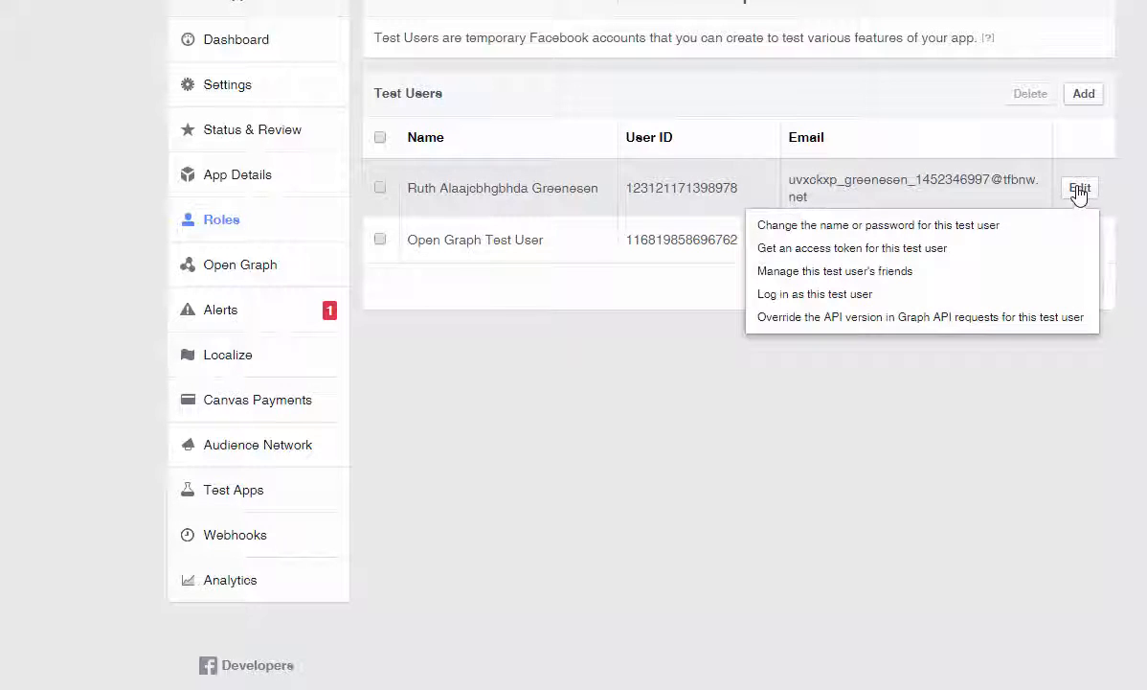
left_click(768, 303)
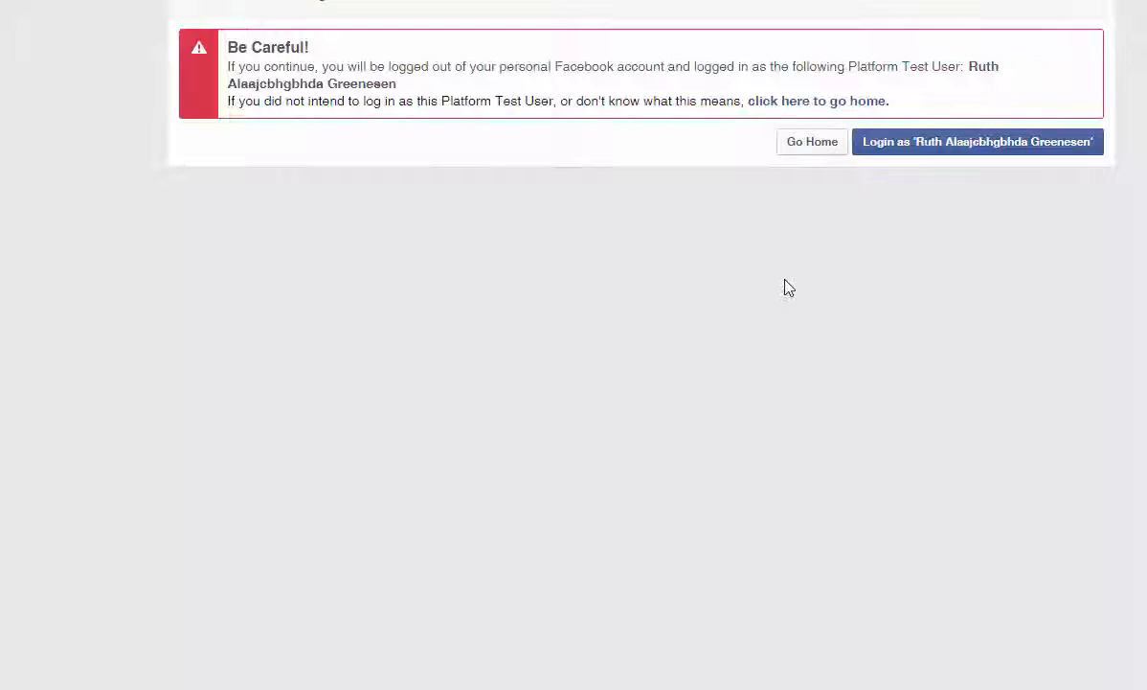
left_click(904, 151)
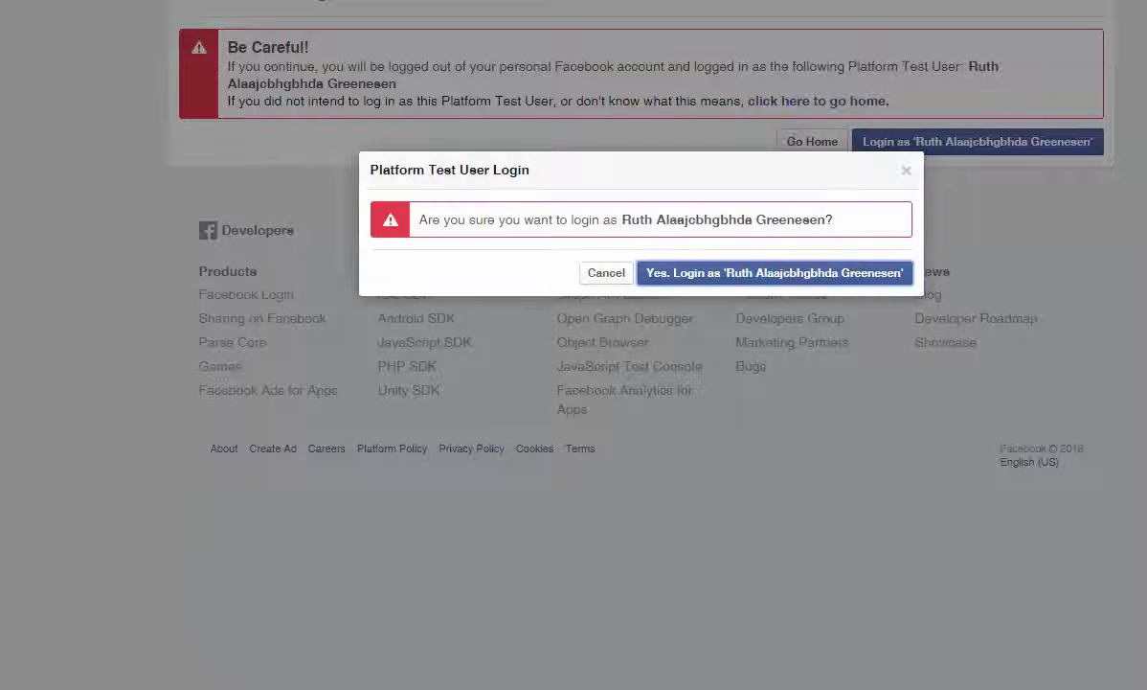
left_click(745, 274)
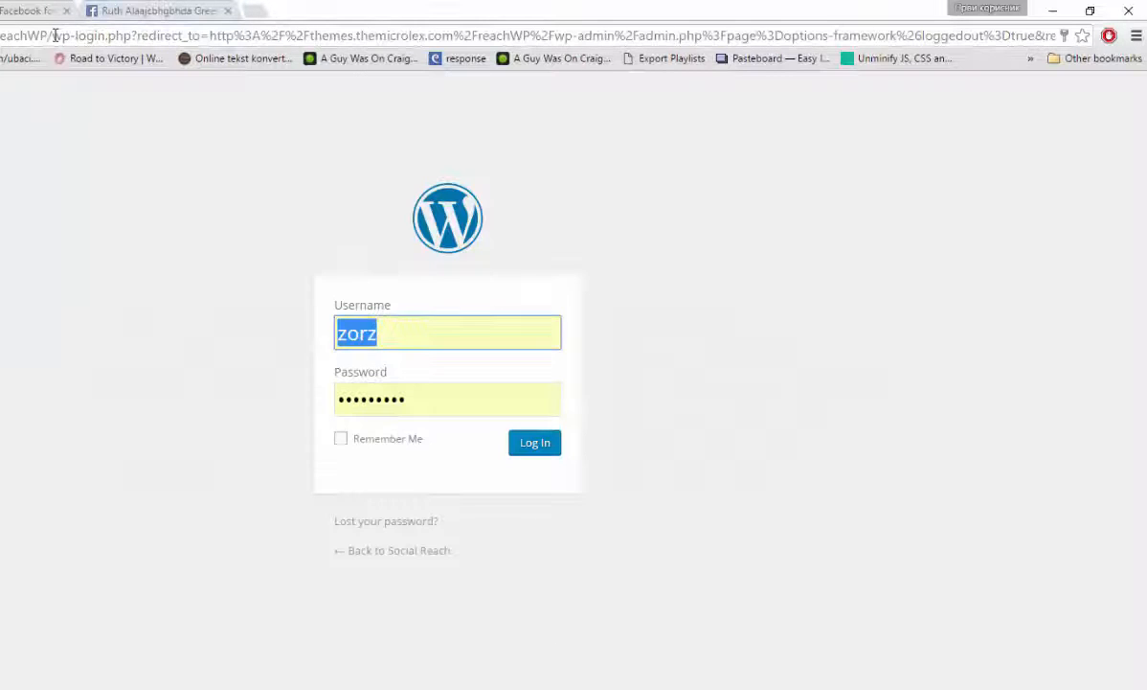
Open the SocialReach home page at the reachWP/ address and sign in to the site as the Facebook test user.
left_click_drag(54, 35, 572, 36)
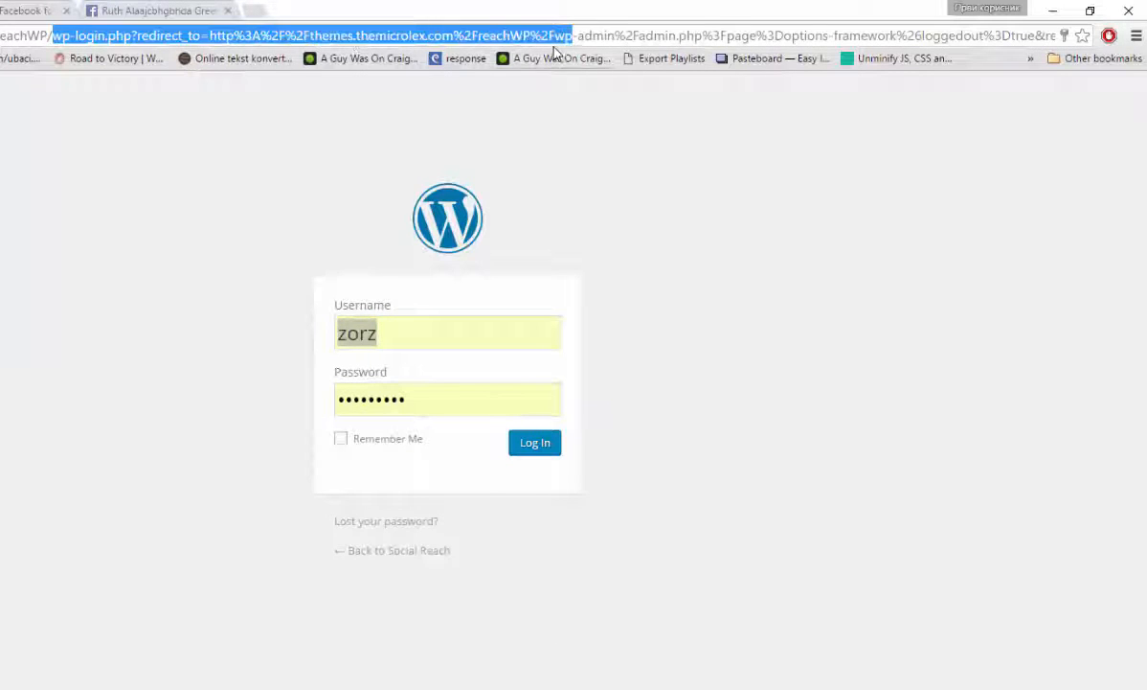
key("shift+End")
key("BackSpace")
key("Return")
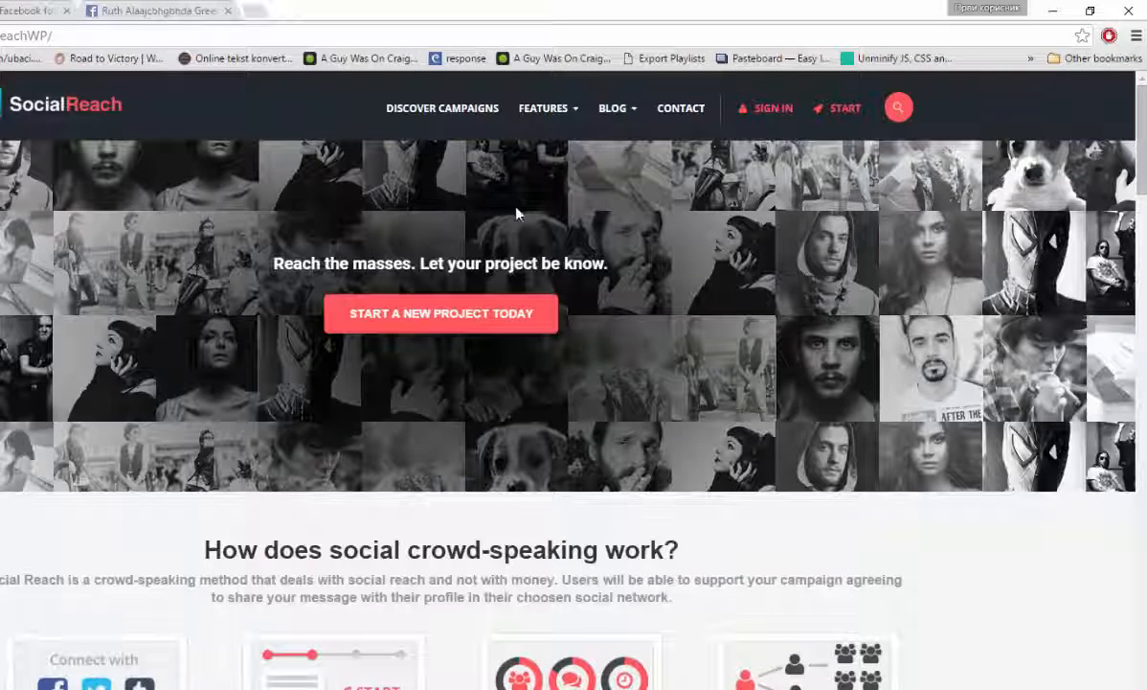
left_click(767, 110)
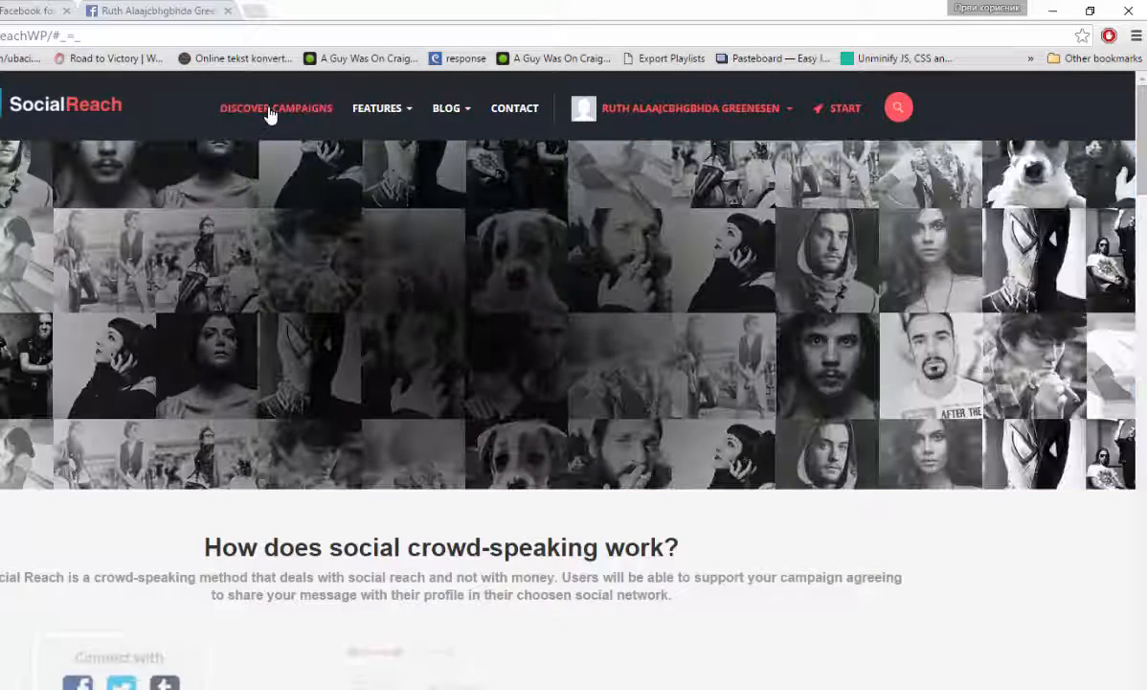
Open the "Test application for Facebook" campaign from the site's list of all campaigns.
left_click(270, 111)
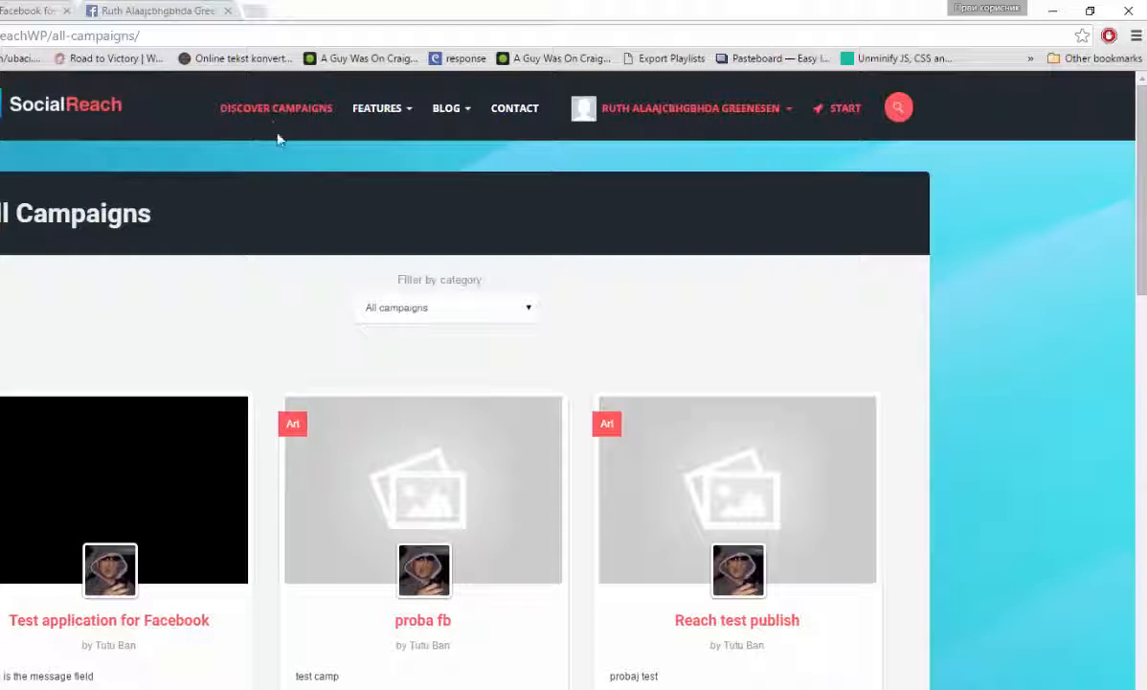
scroll(314, 257, "down", 1)
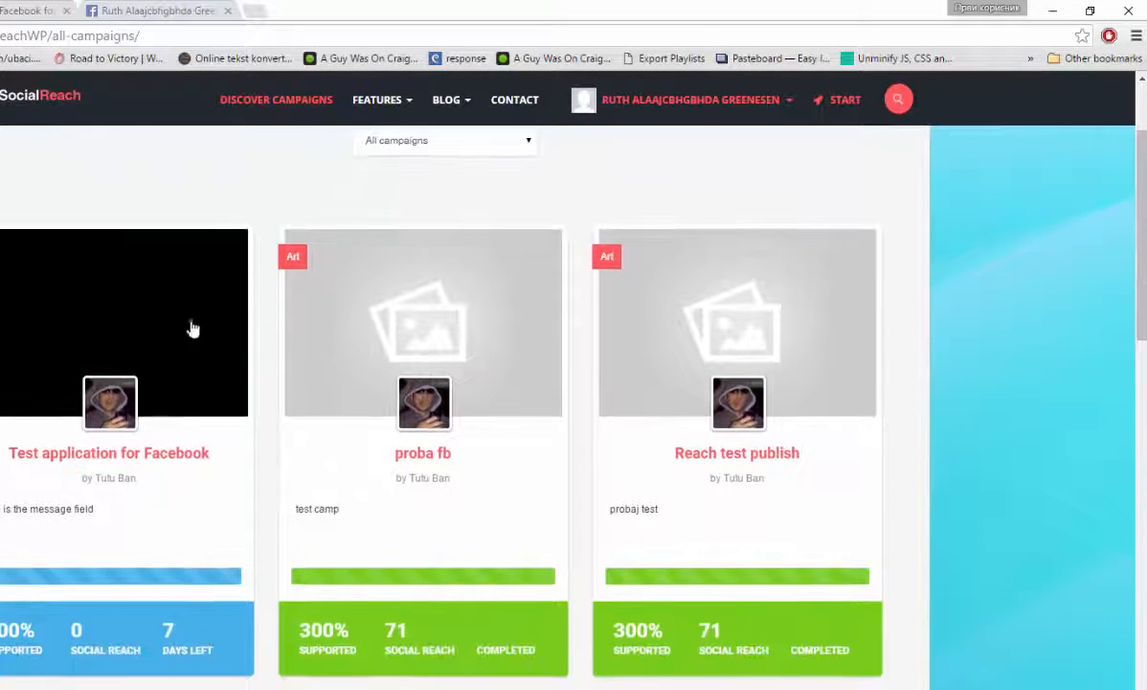
left_click(60, 455)
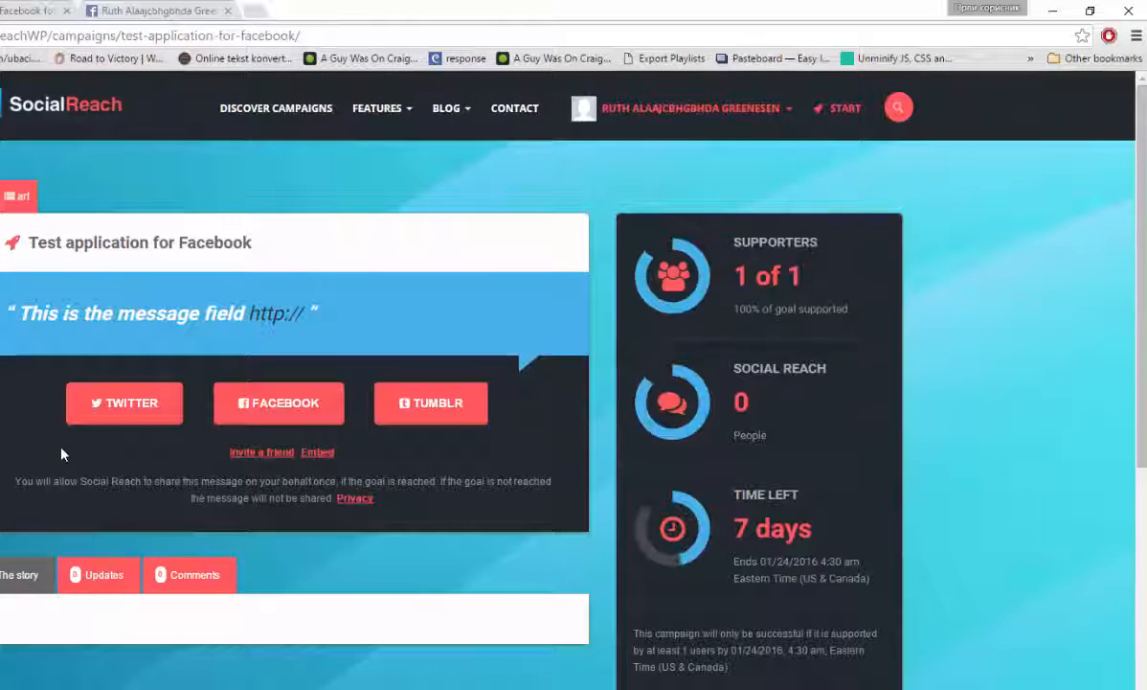
Add support to the campaign through Facebook without a custom message and dismiss the thank-you dialog.
left_click(276, 407)
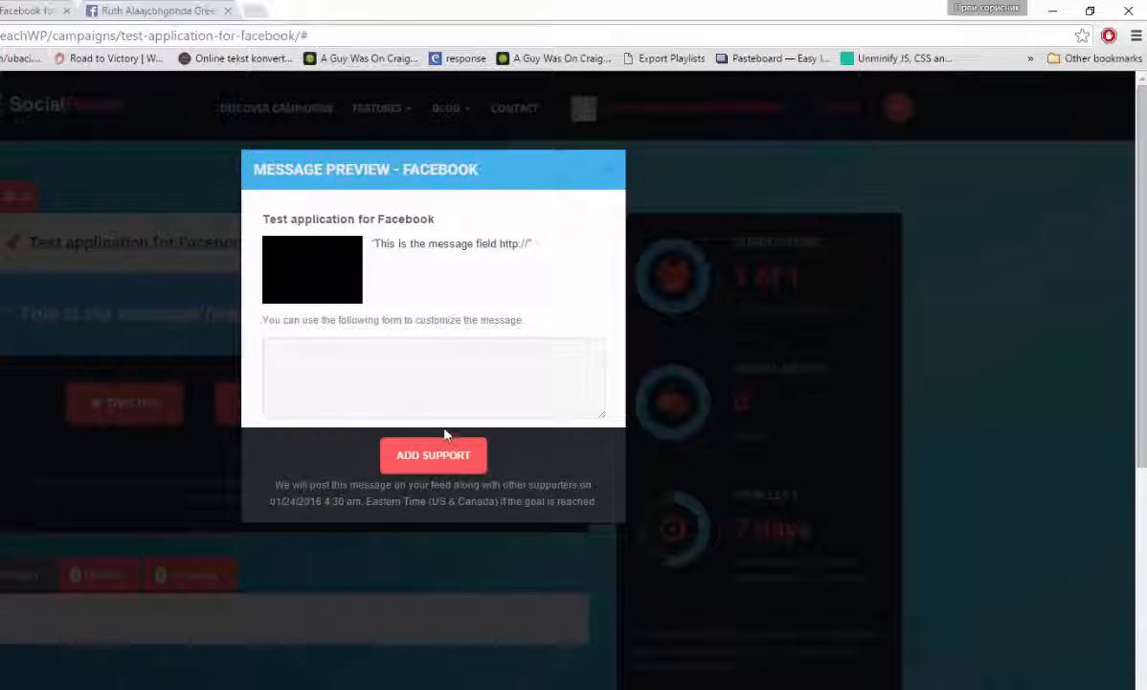
left_click(450, 456)
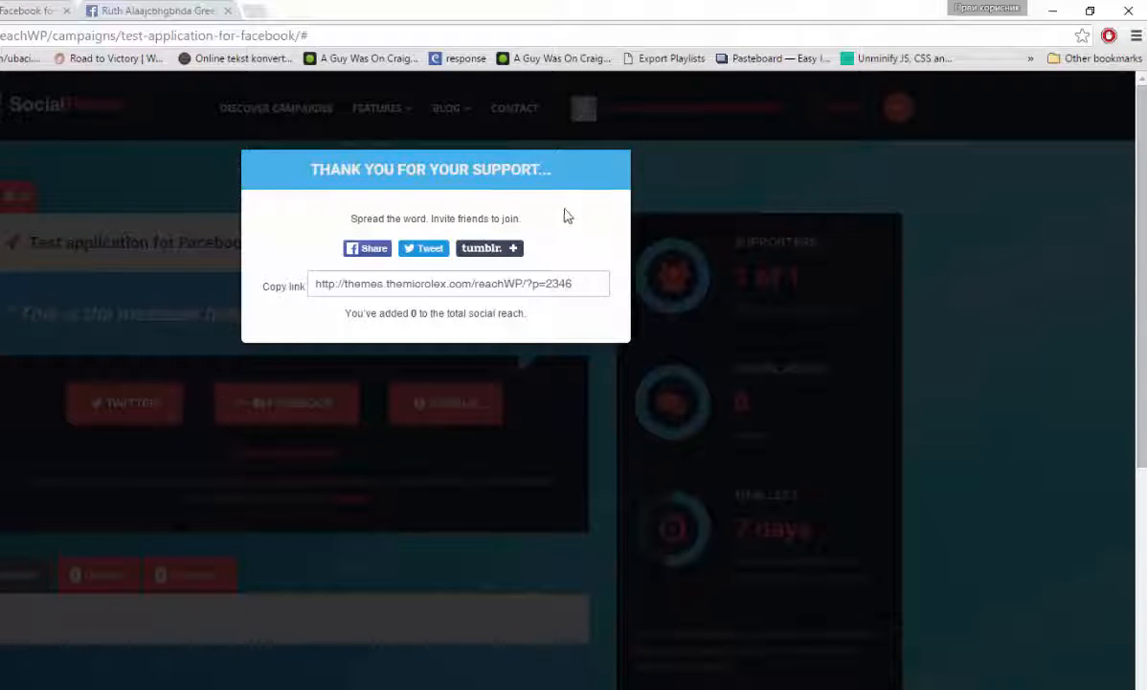
left_click(615, 165)
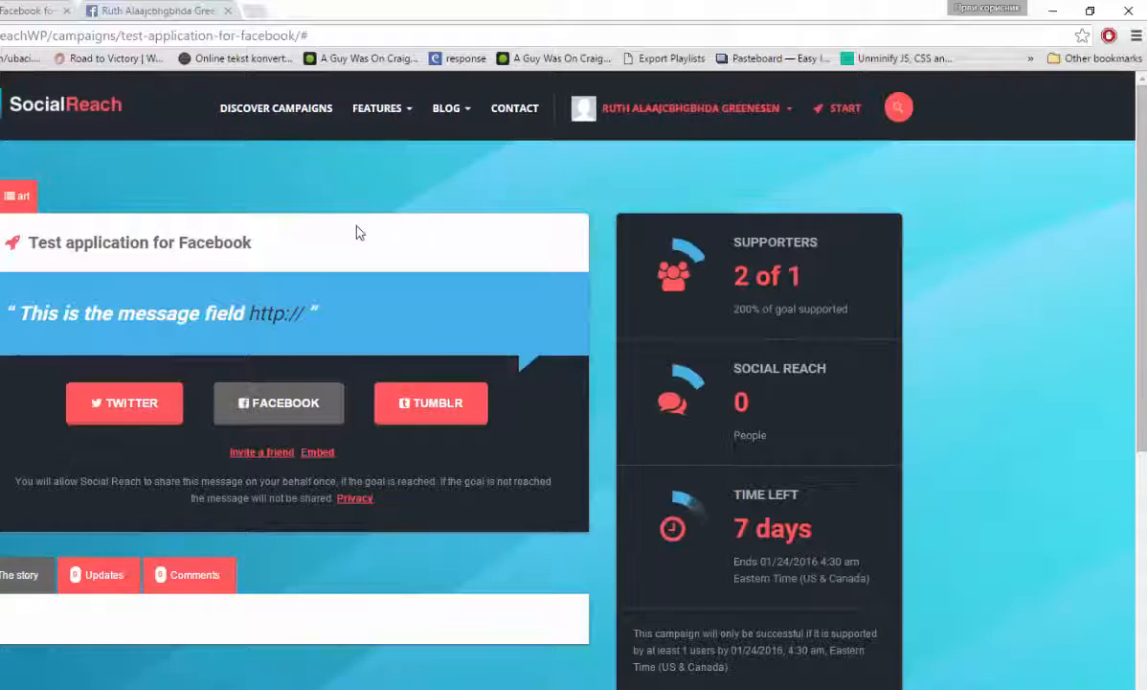
Reload the test user's Facebook profile to check its timeline for the campaign post.
left_click(125, 10)
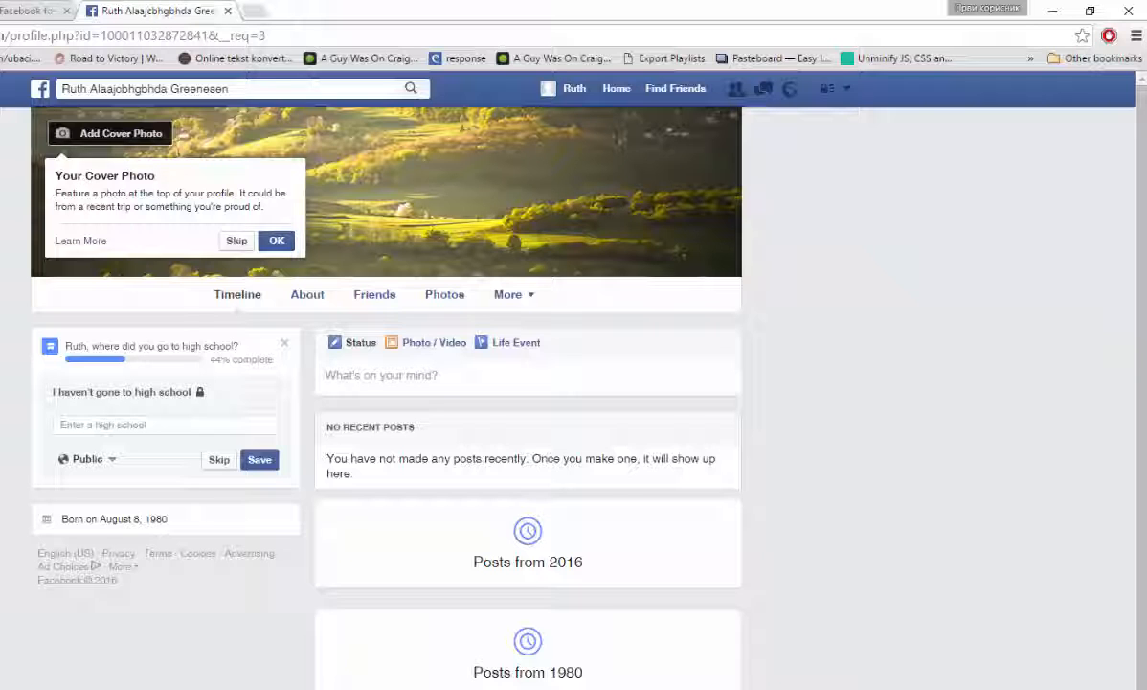
key("F5")
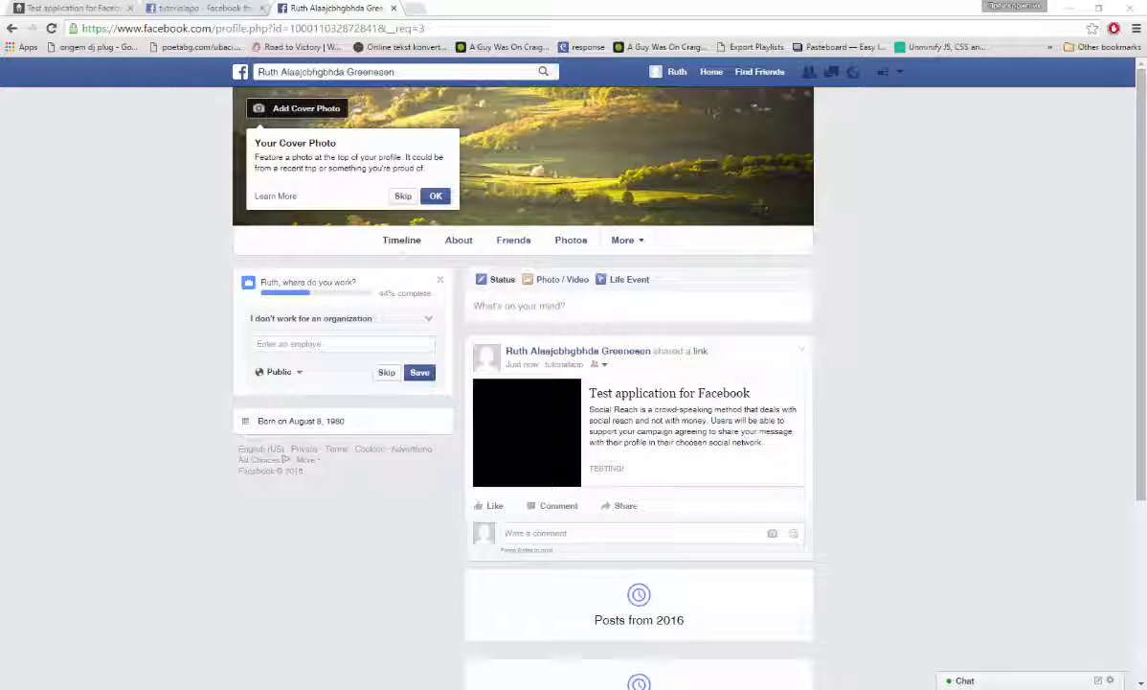
Review the Facebook, Twitter and Tumblr social settings in the WordPress theme options, and return to the test user's Facebook profile.
left_click_drag(0, 81, 797, 0)
scroll(529, 270, "down", 1)
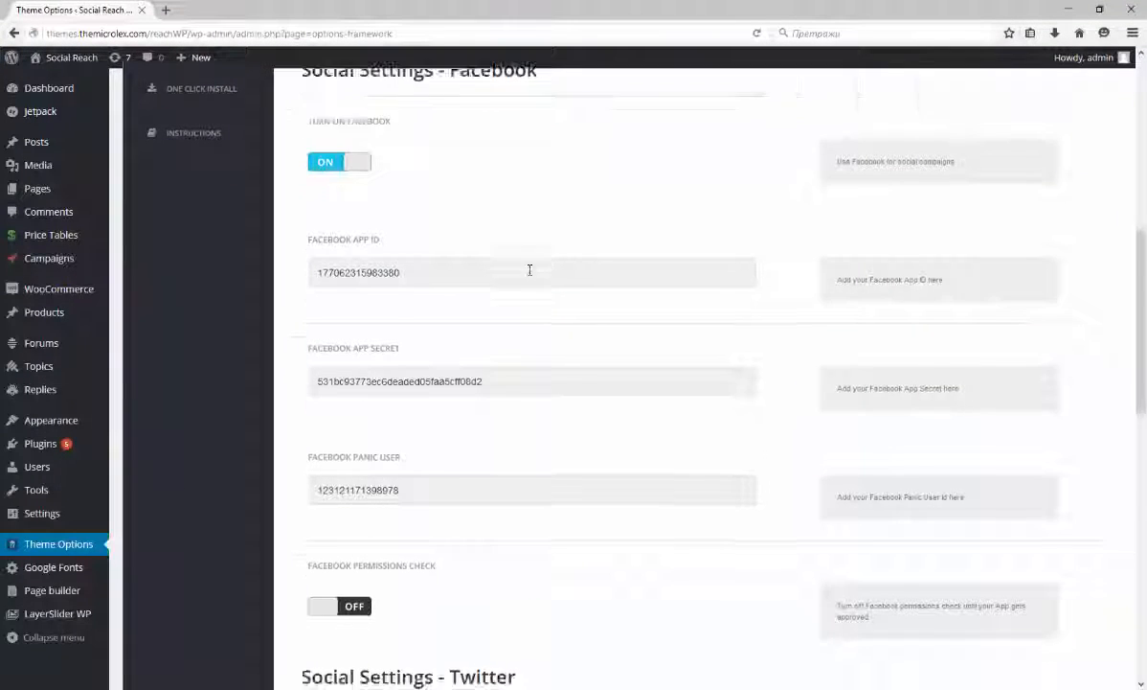
scroll(529, 270, "down", 3)
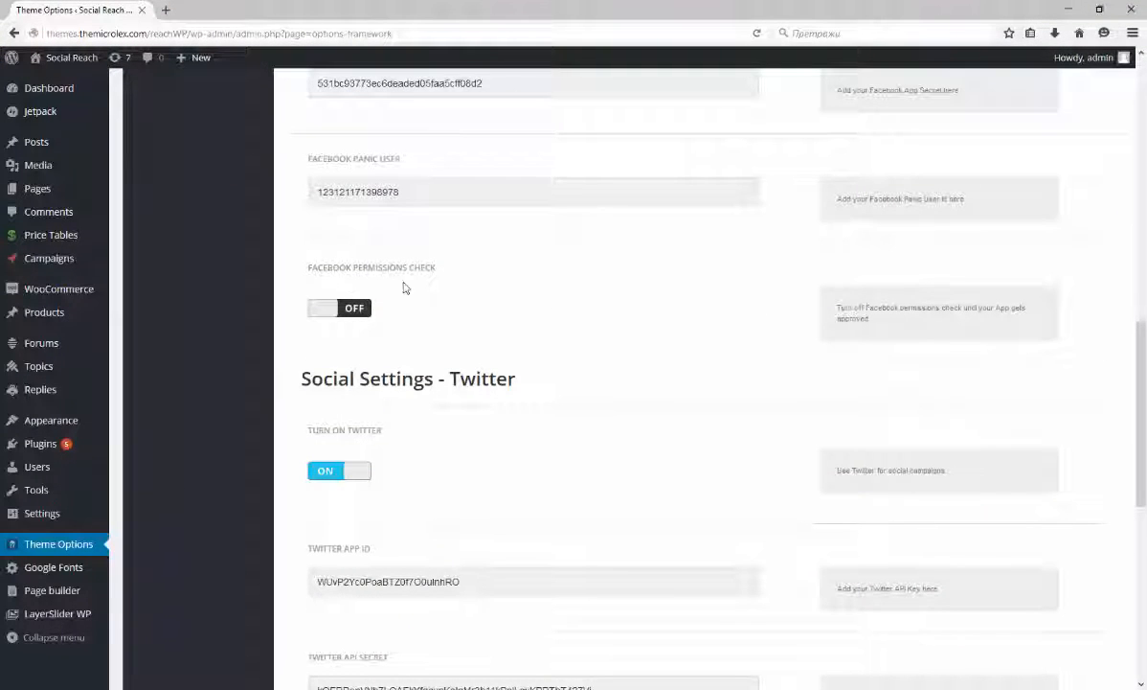
scroll(673, 405, "down", 6)
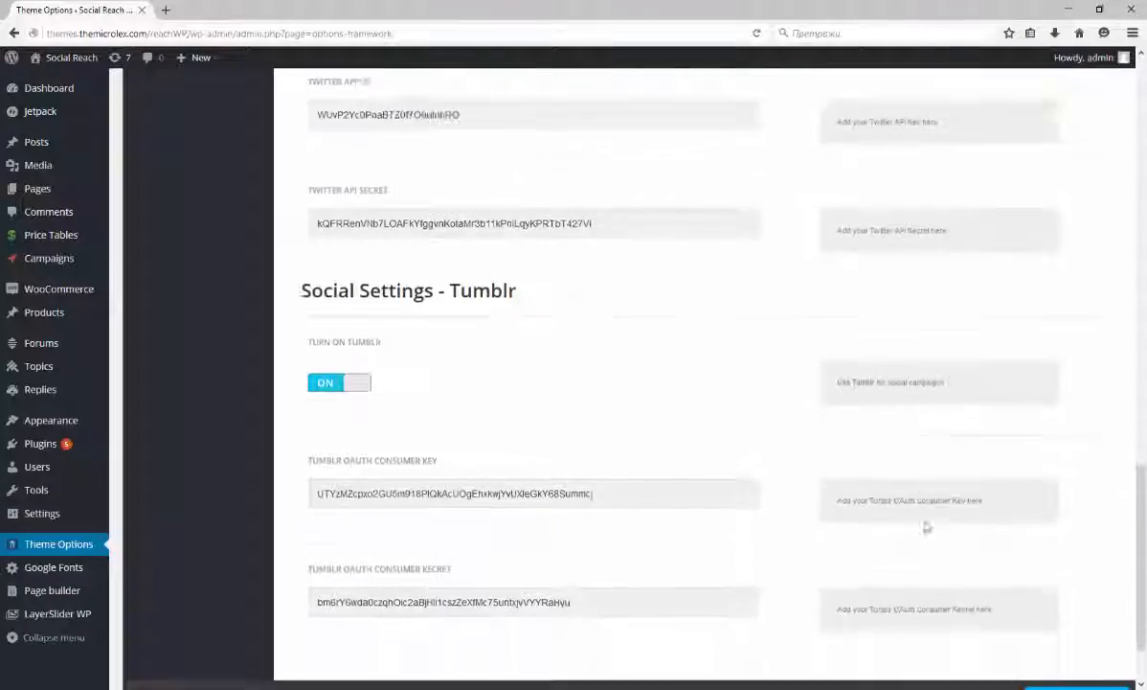
scroll(681, 271, "up", 8)
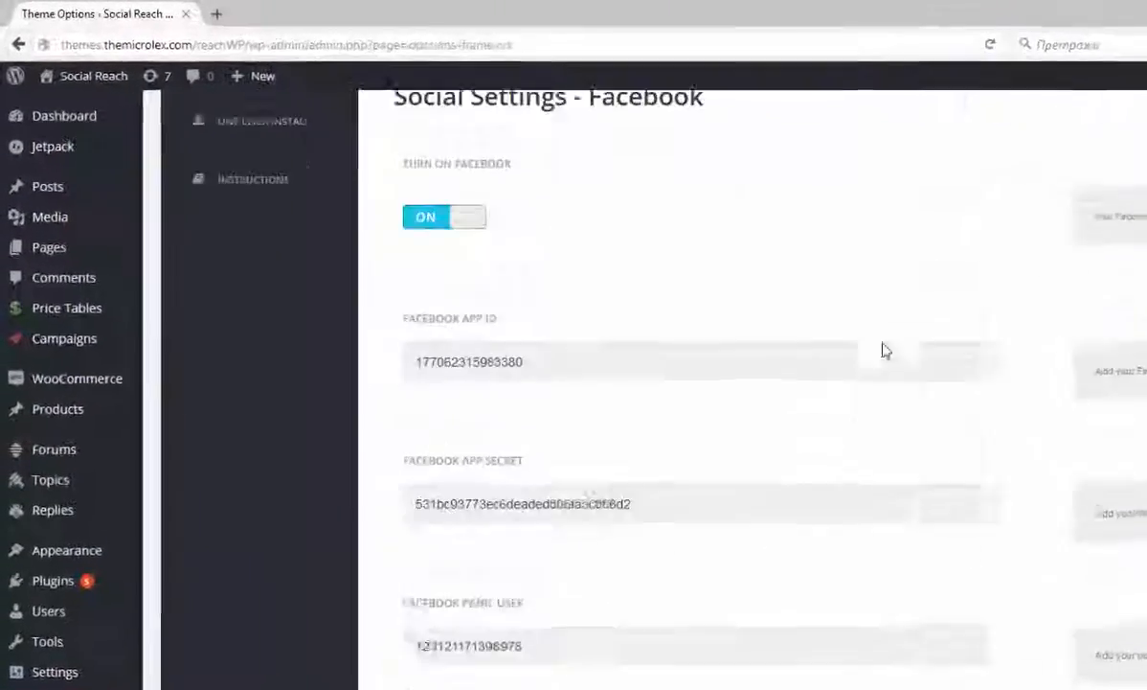
scroll(885, 350, "up", 6)
left_click_drag(877, 7, 0, 131)
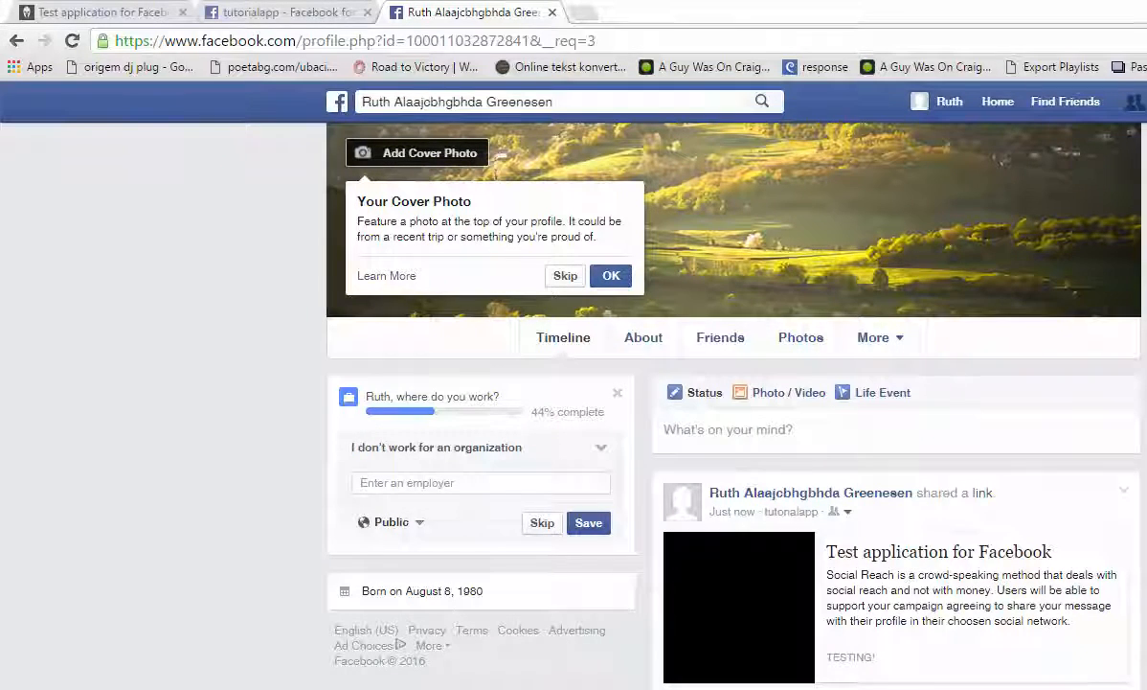